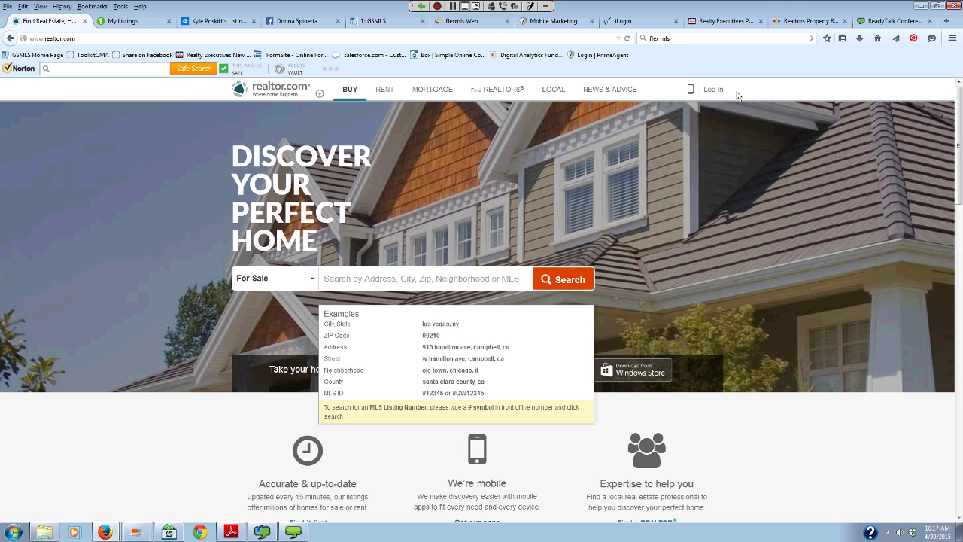
# - From realtor.com's Log In menu, open the For Agents Control Panel sign-in page
pyautogui.click(713, 91)
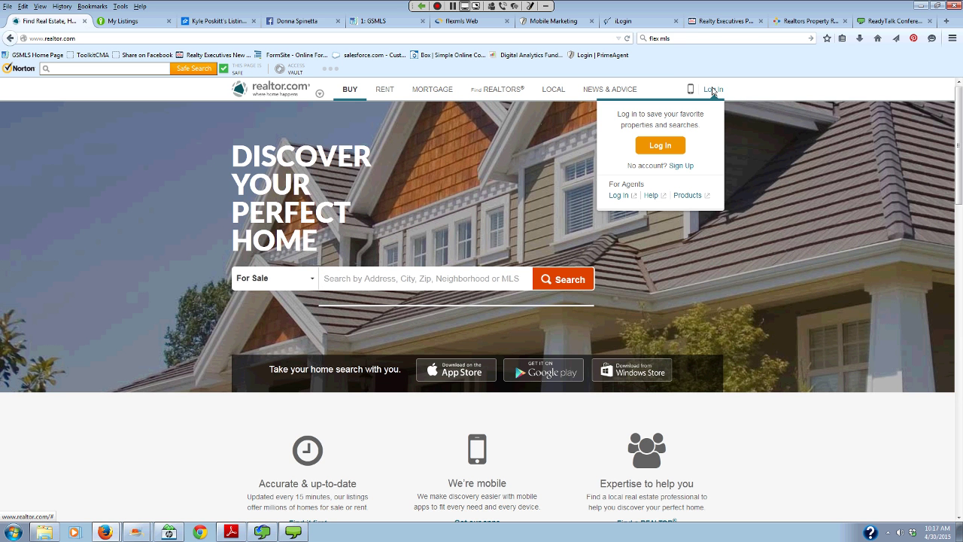
pyautogui.click(713, 91)
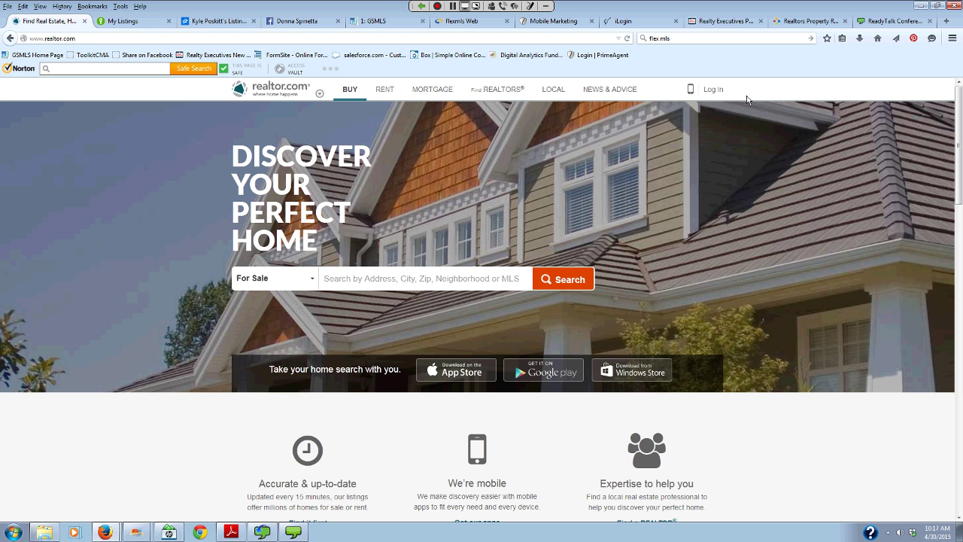
pyautogui.moveTo(724, 96)
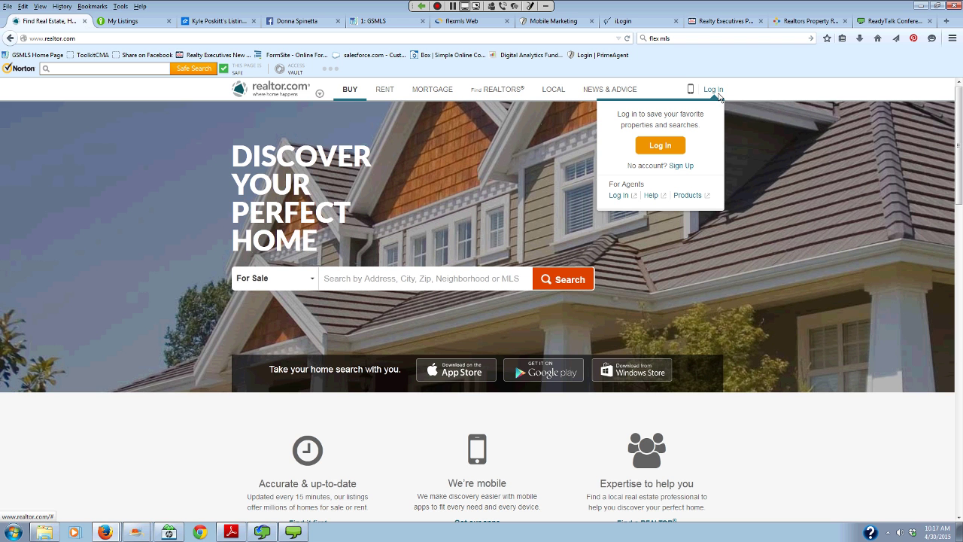
pyautogui.click(619, 196)
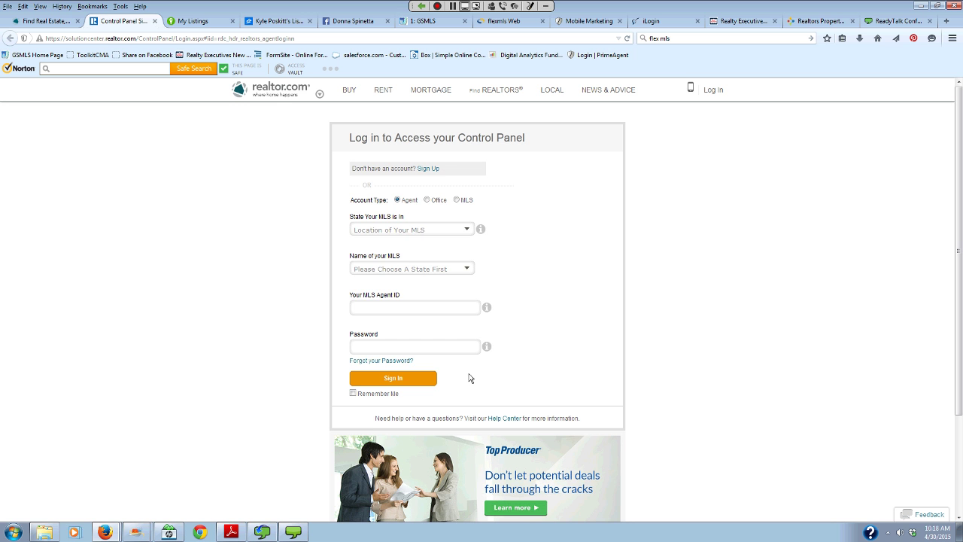
pyautogui.click(467, 230)
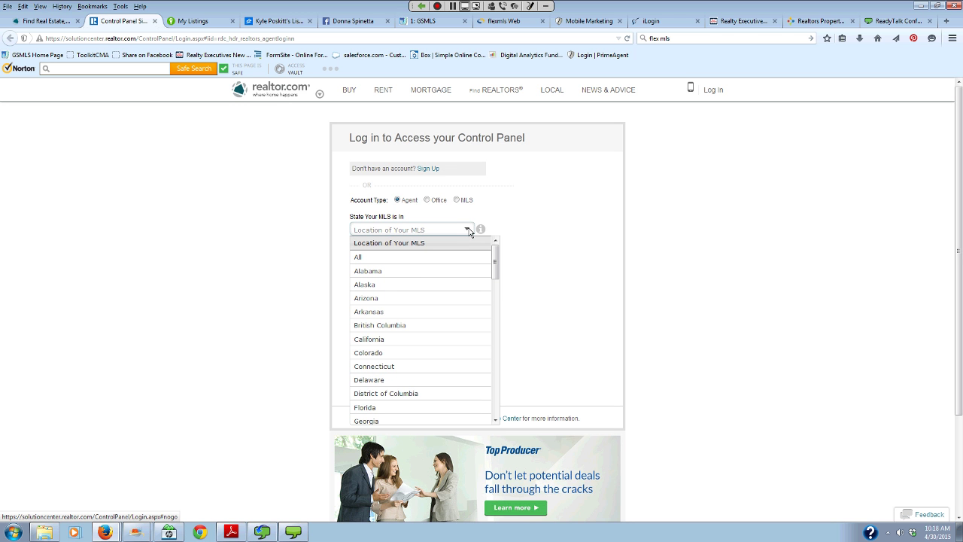
pyautogui.press('n')
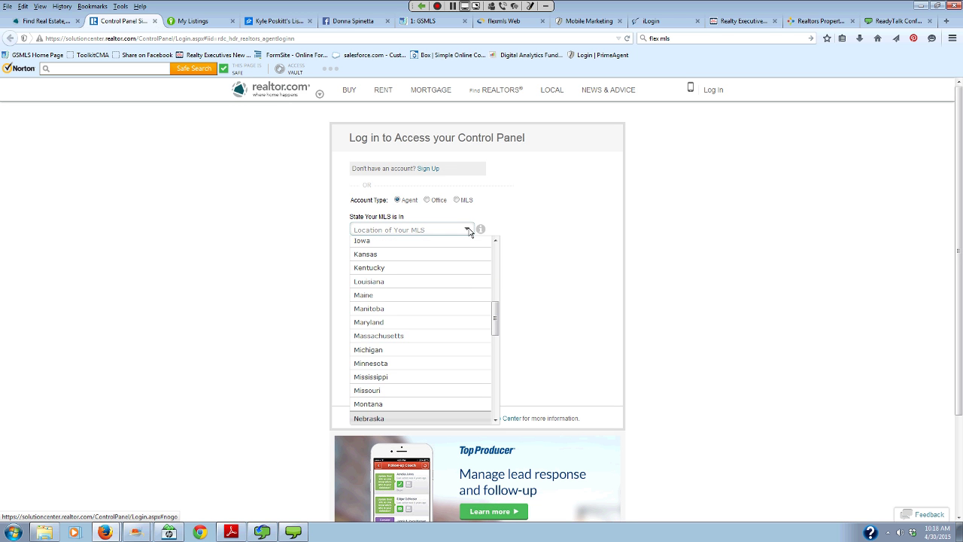
pyautogui.scroll(-2, 470, 234)
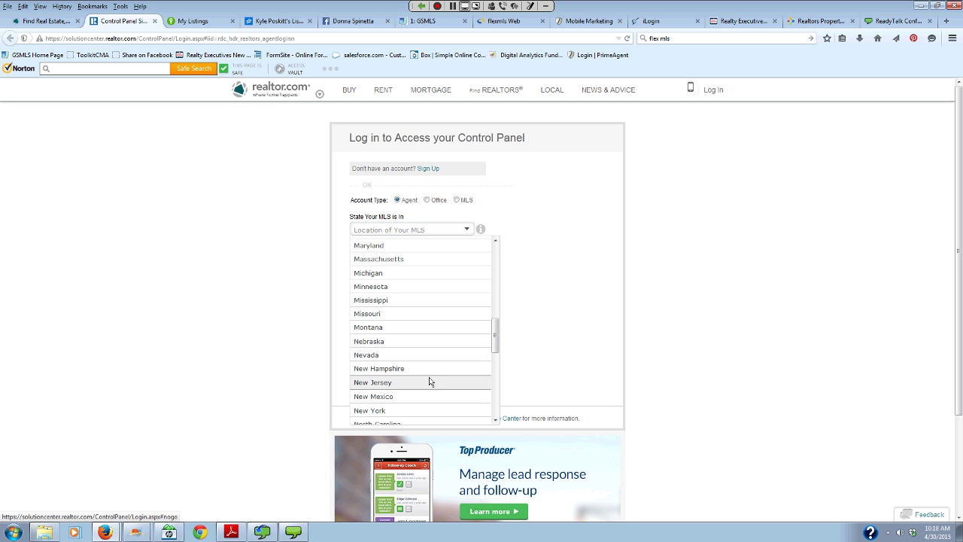
pyautogui.click(429, 381)
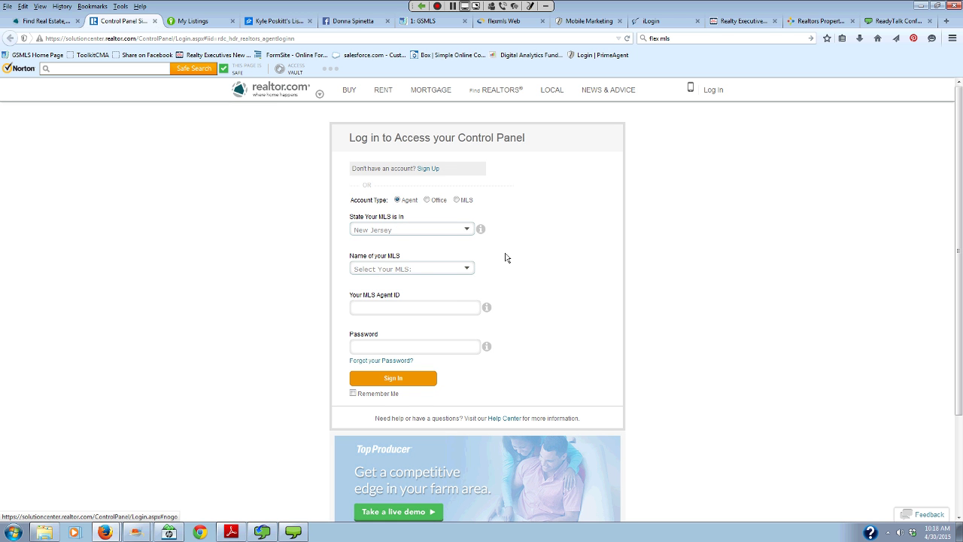
pyautogui.click(466, 270)
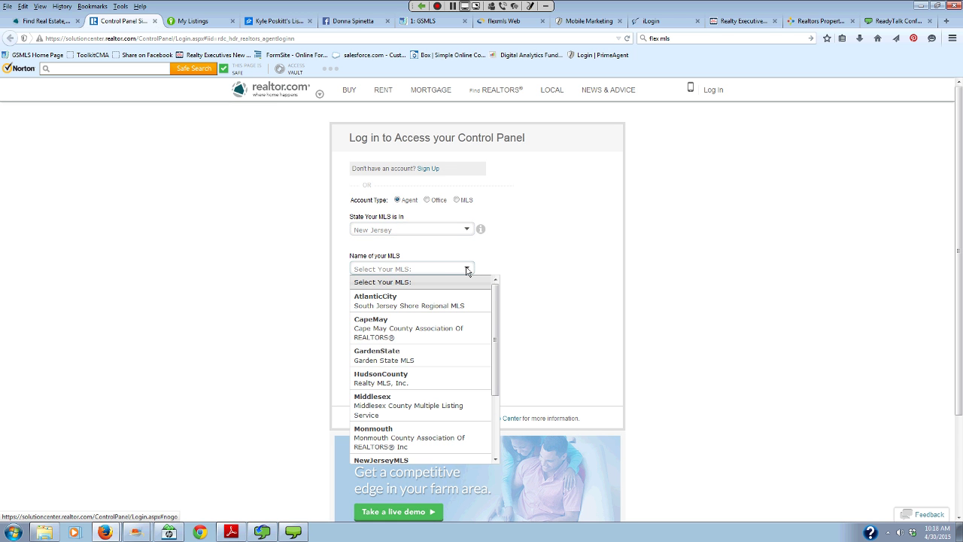
pyautogui.scroll(-2, 472, 282)
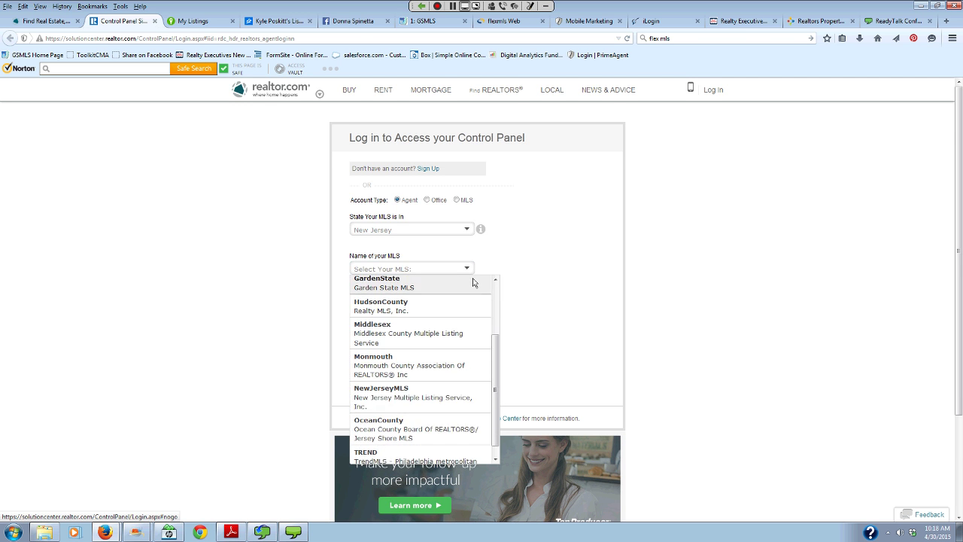
pyautogui.scroll(-3, 473, 282)
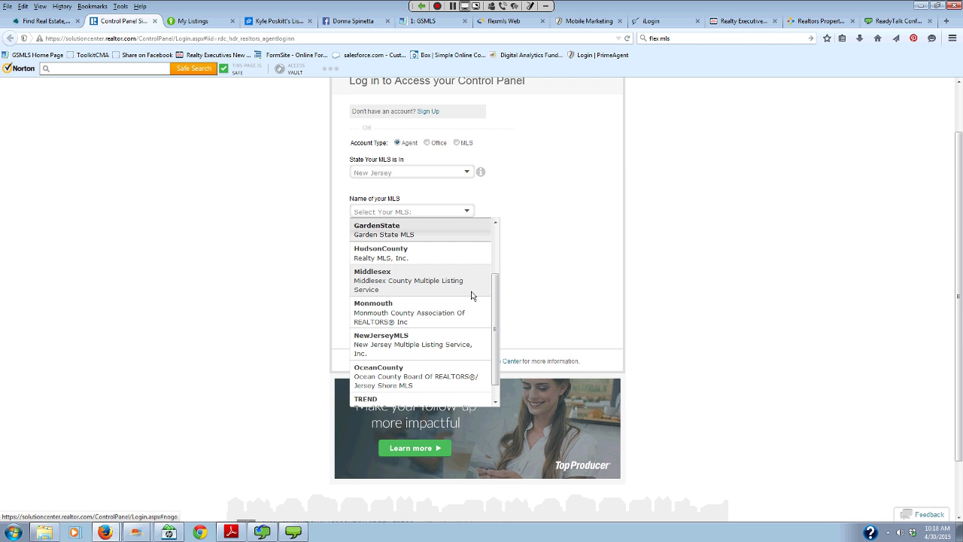
pyautogui.click(423, 234)
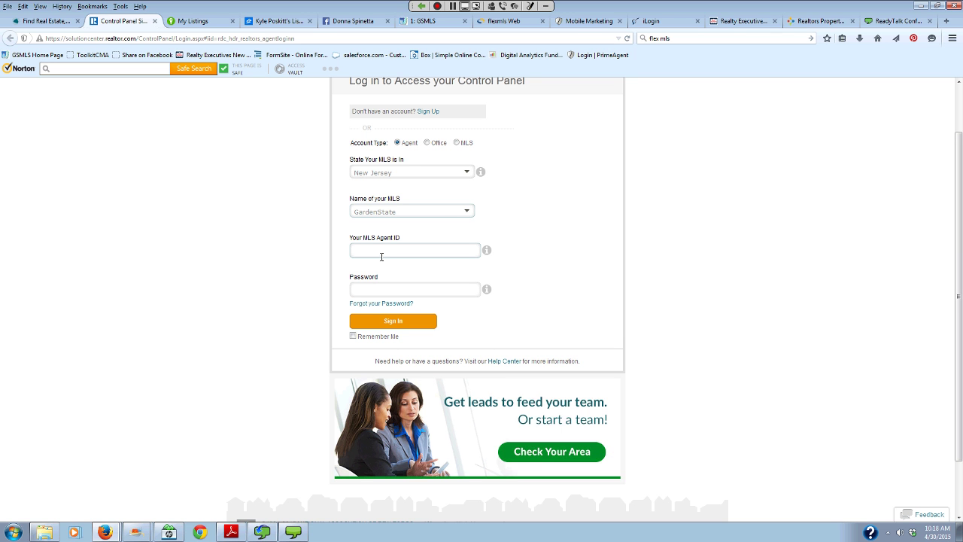
pyautogui.click(382, 257)
pyautogui.write('281613')
pyautogui.click(382, 288)
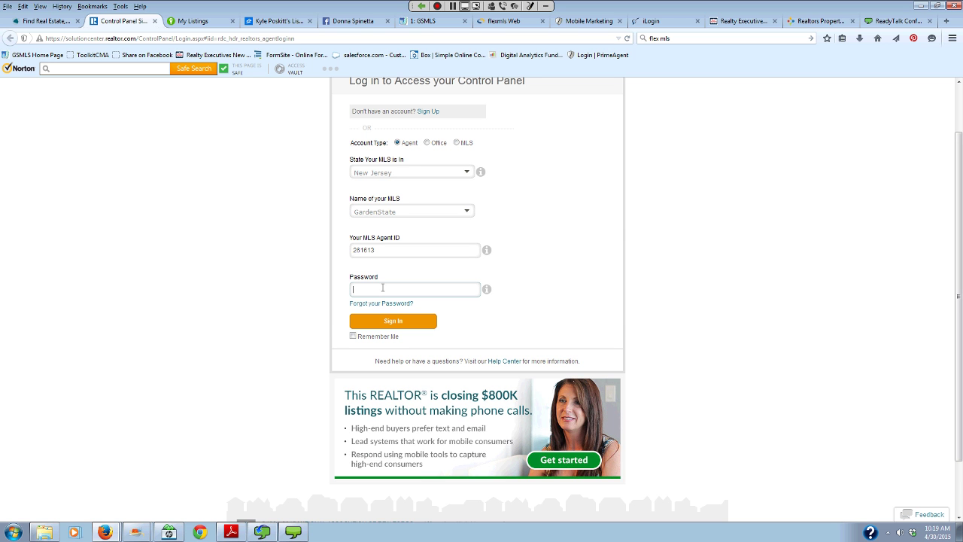
pyautogui.write('••••••••')
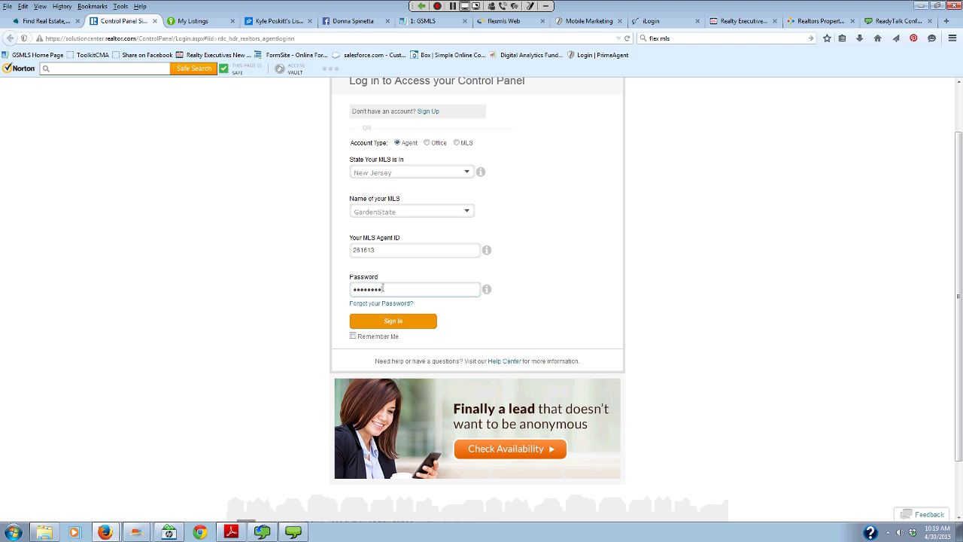
pyautogui.write('•')
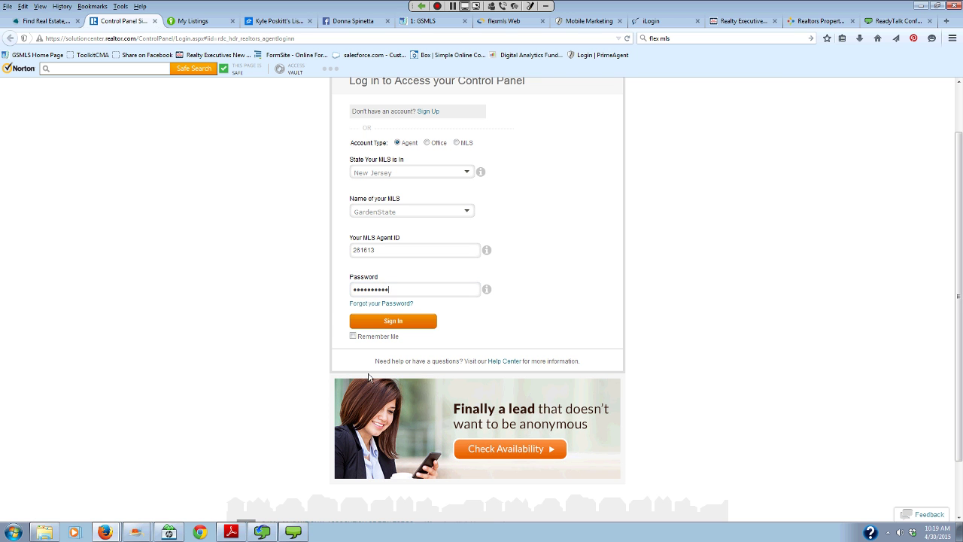
pyautogui.click(386, 324)
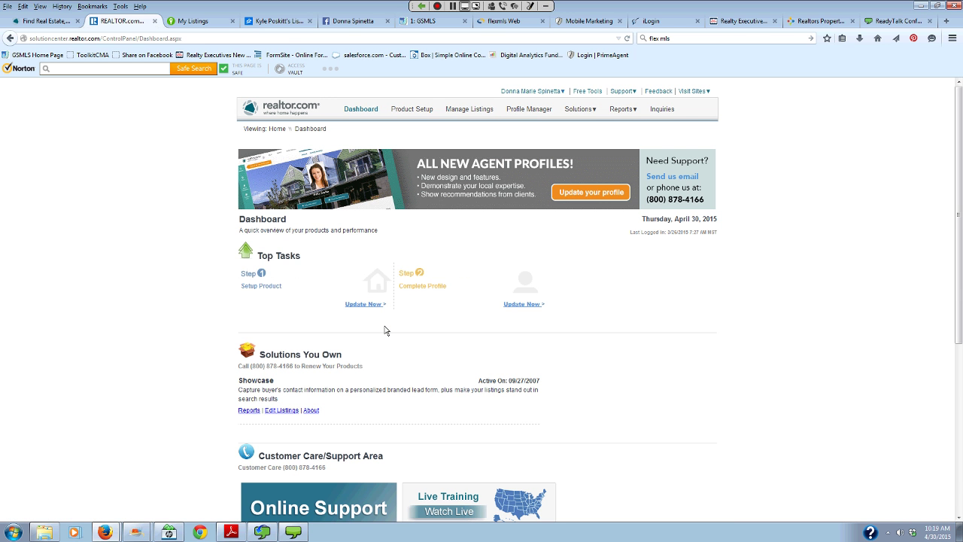
pyautogui.click(469, 111)
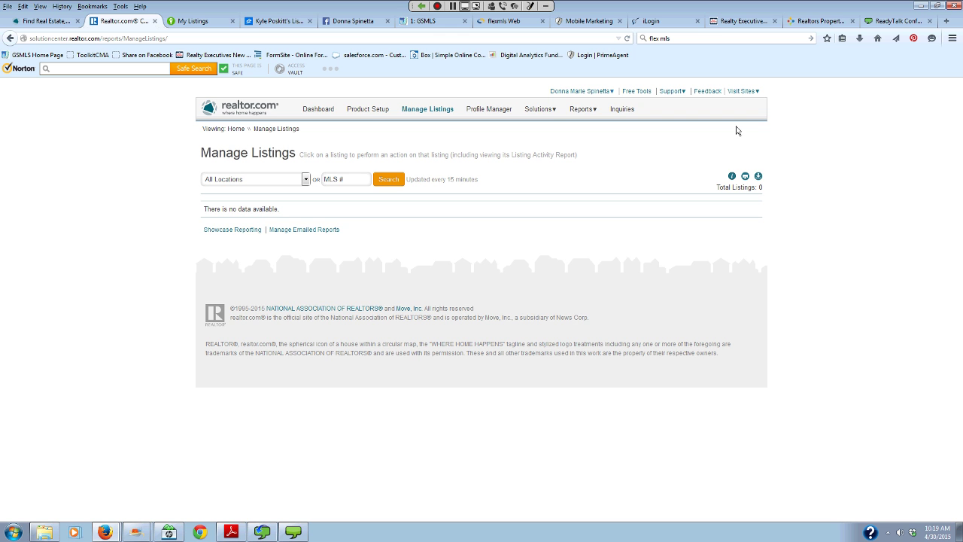
pyautogui.moveTo(598, 91)
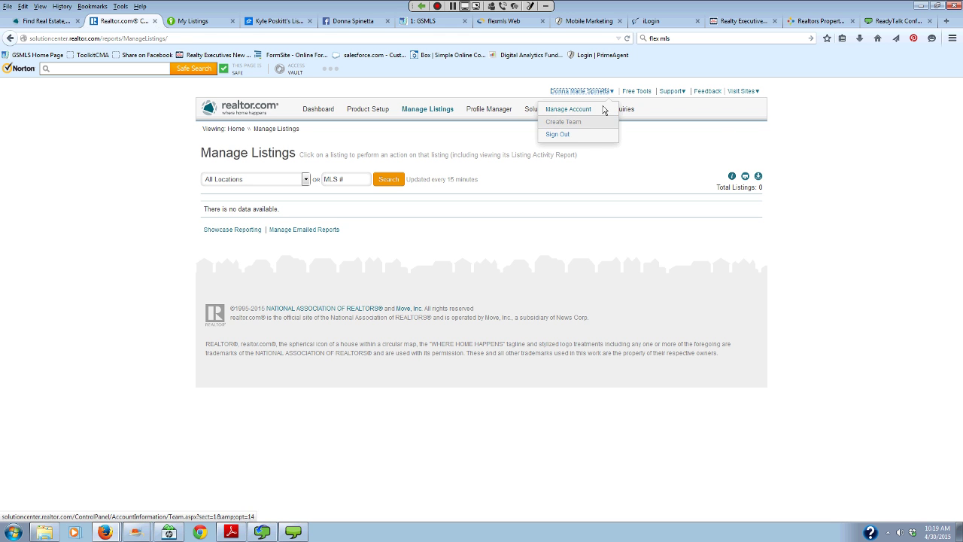
pyautogui.click(588, 134)
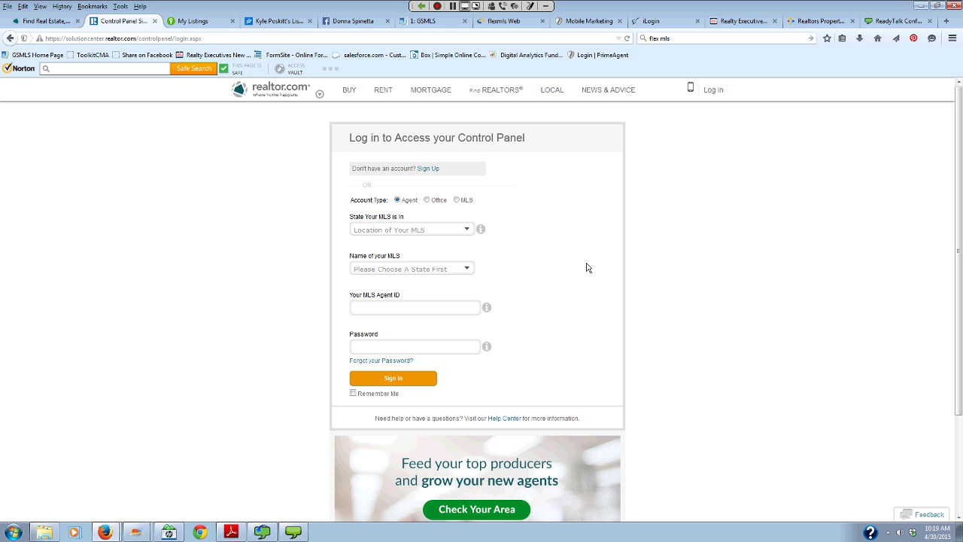
# - Choose an Office account type with New Jersey as the state and GardenState as the MLS
pyautogui.click(426, 200)
pyautogui.click(467, 229)
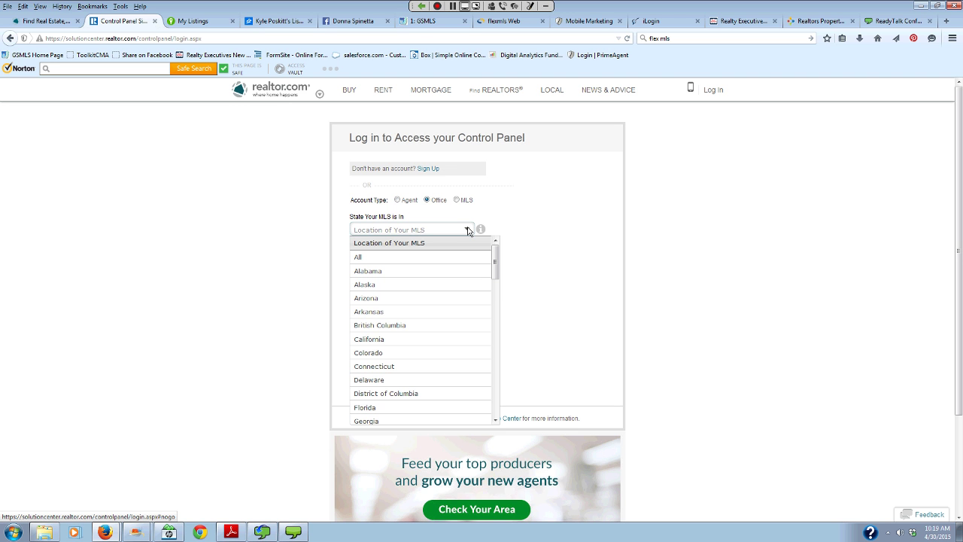
pyautogui.scroll(-9, 459, 267)
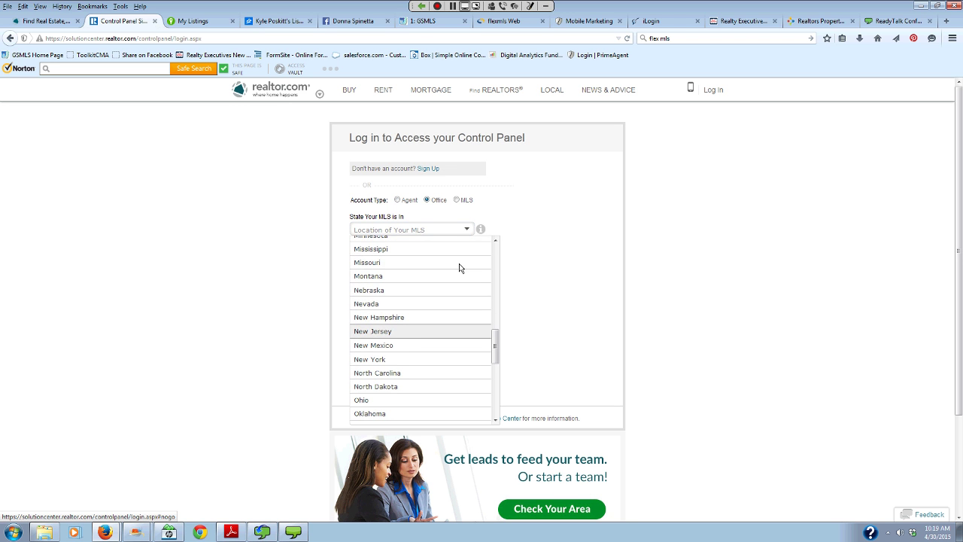
pyautogui.click(416, 332)
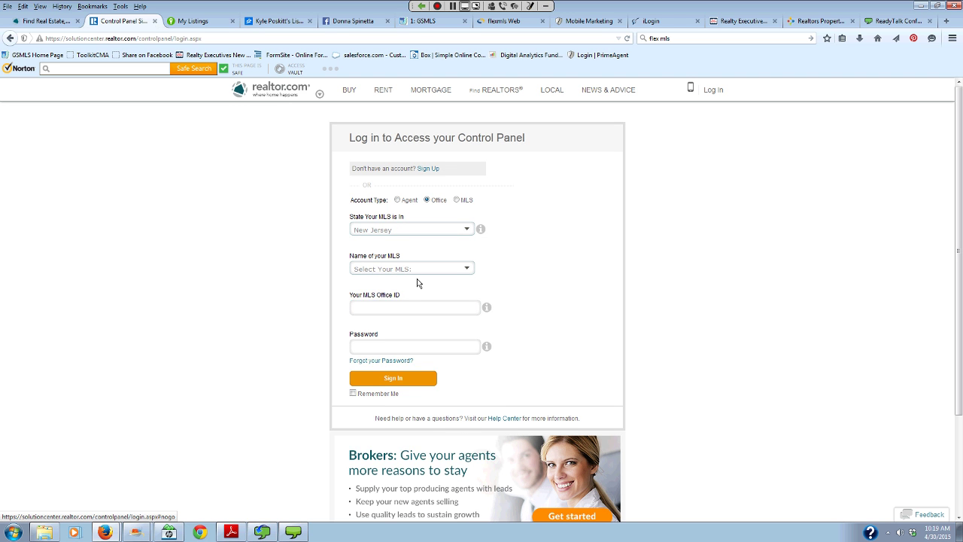
pyautogui.click(467, 270)
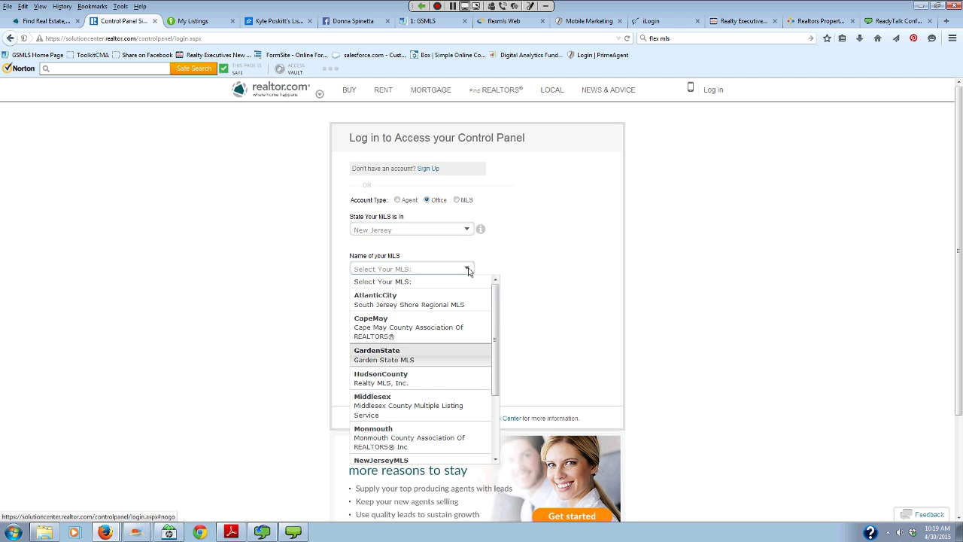
pyautogui.click(460, 355)
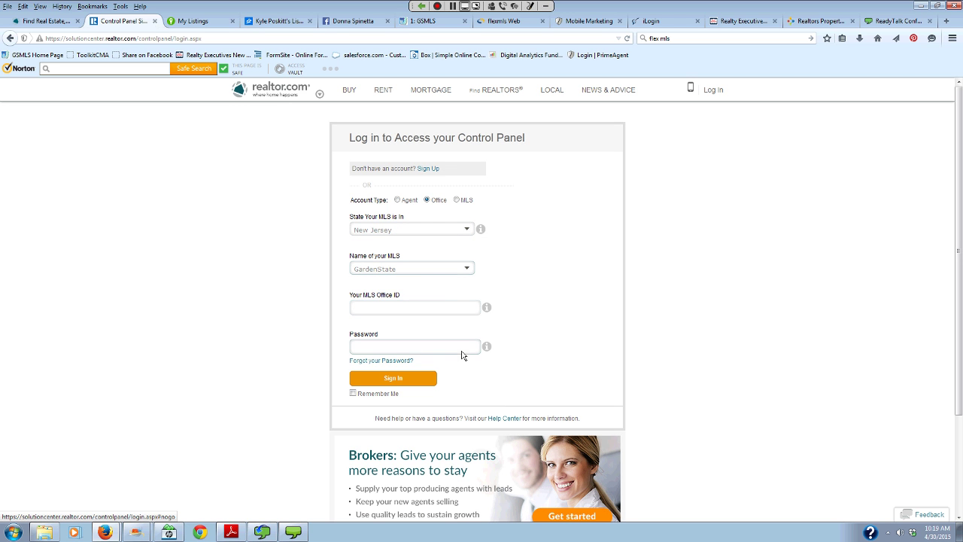
# - Enter the MLS office ID and office password, then sign in
pyautogui.click(441, 308)
pyautogui.write('198702')
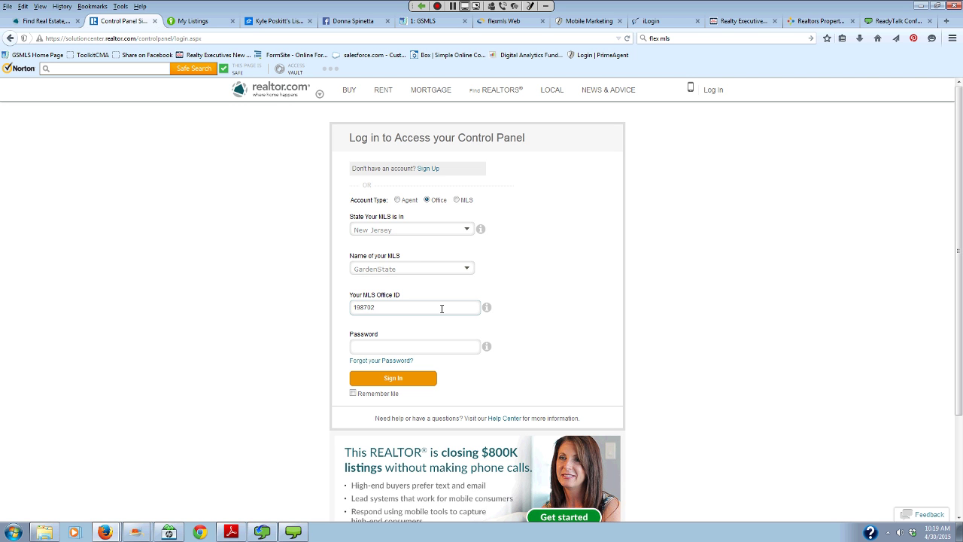
pyautogui.click(435, 347)
pyautogui.write('••••••')
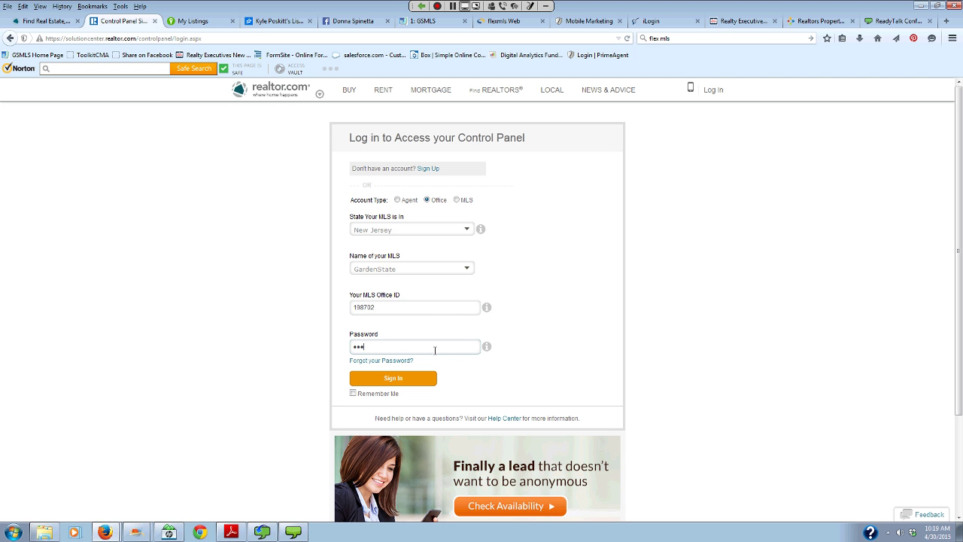
pyautogui.press('Return')
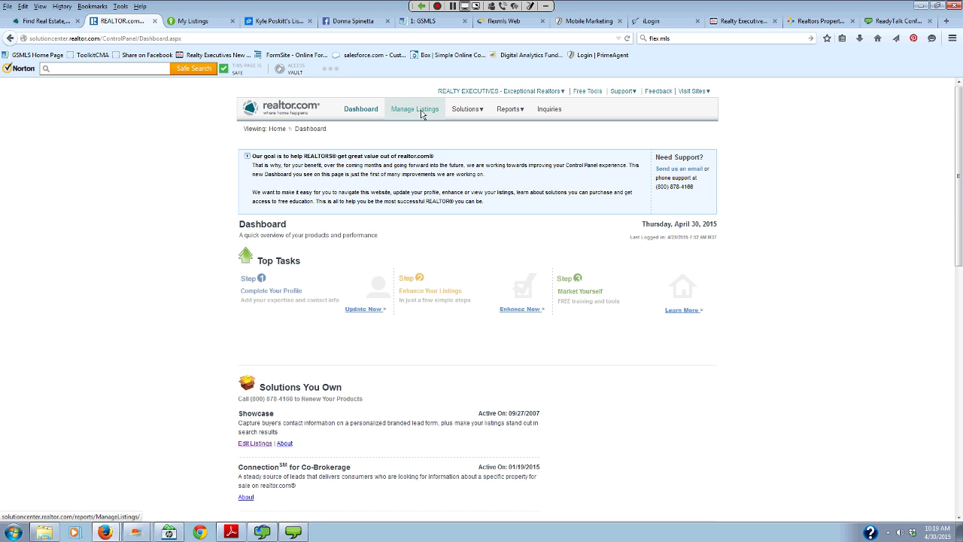
pyautogui.click(422, 113)
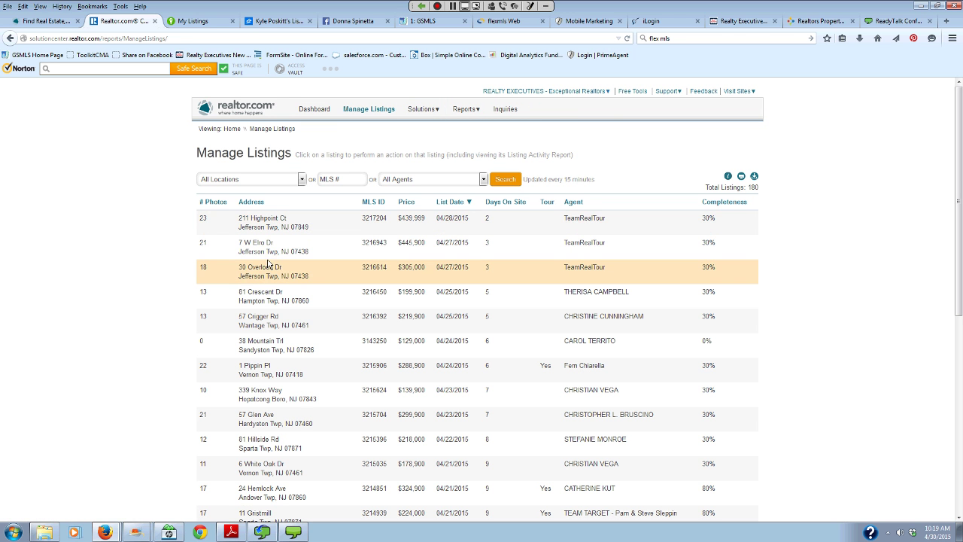
pyautogui.click(280, 317)
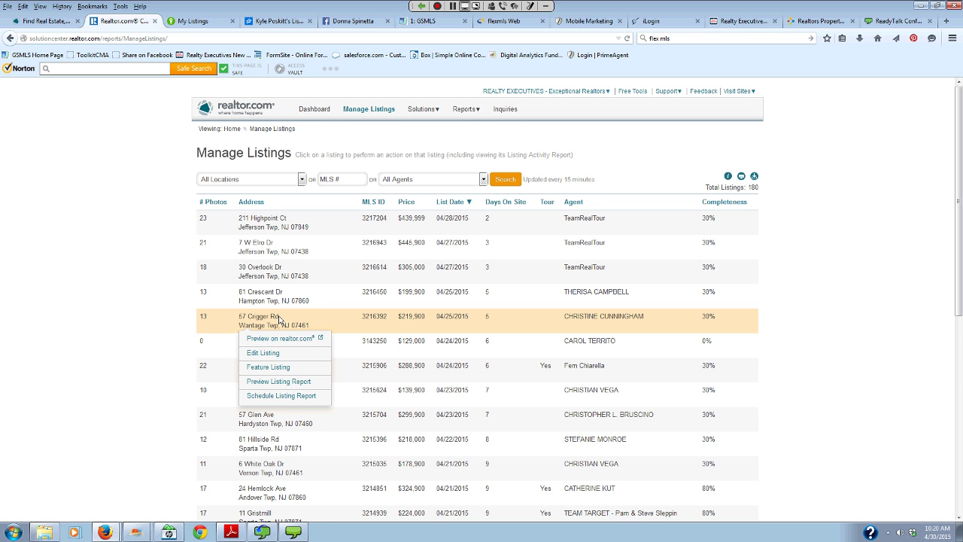
pyautogui.click(269, 366)
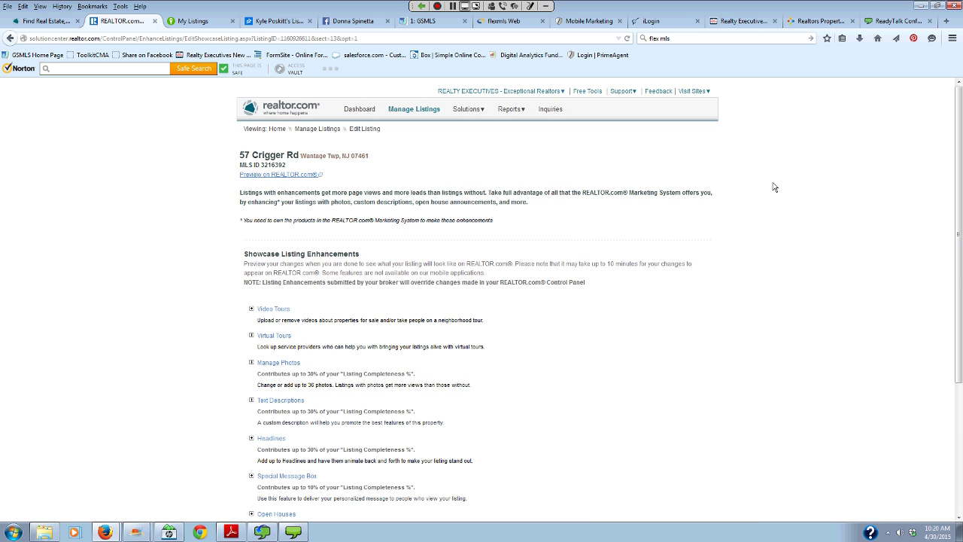
pyautogui.scroll(-2, 236, 338)
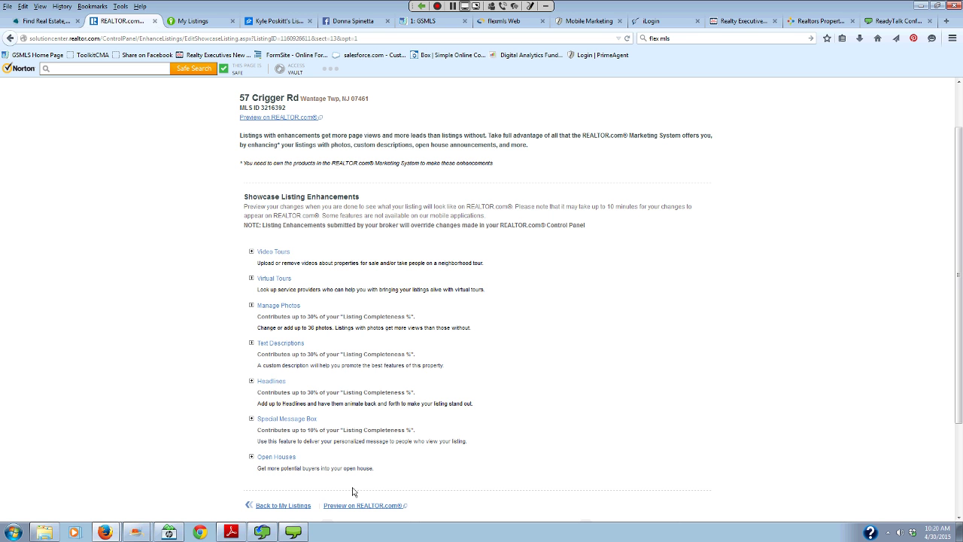
# - Expand Open Houses, open the Add an Open House Date form, and try saving it
pyautogui.click(274, 462)
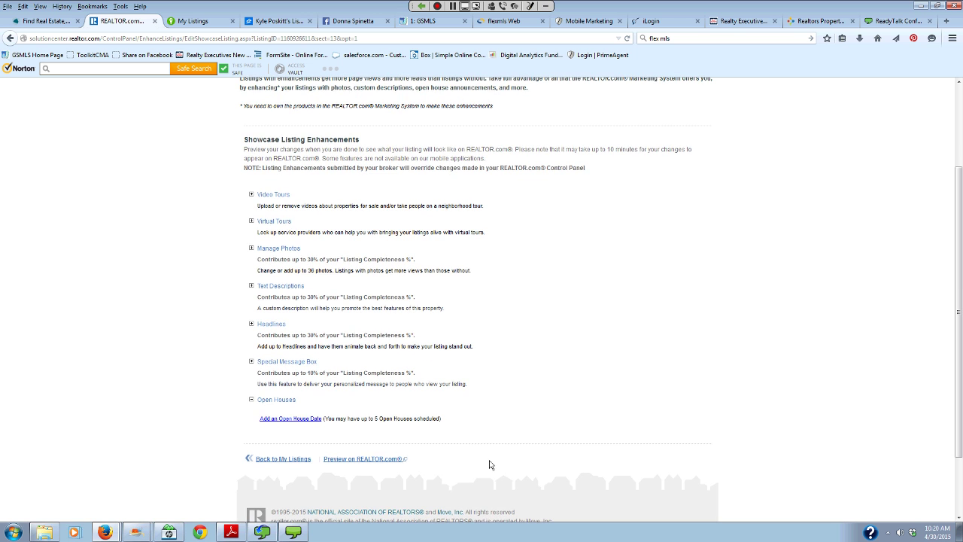
pyautogui.click(297, 421)
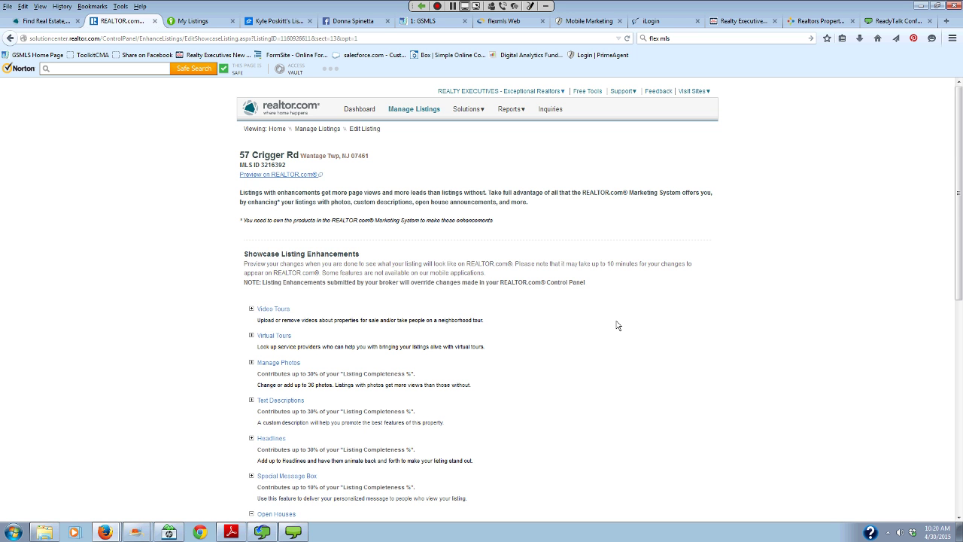
pyautogui.scroll(-5, 617, 325)
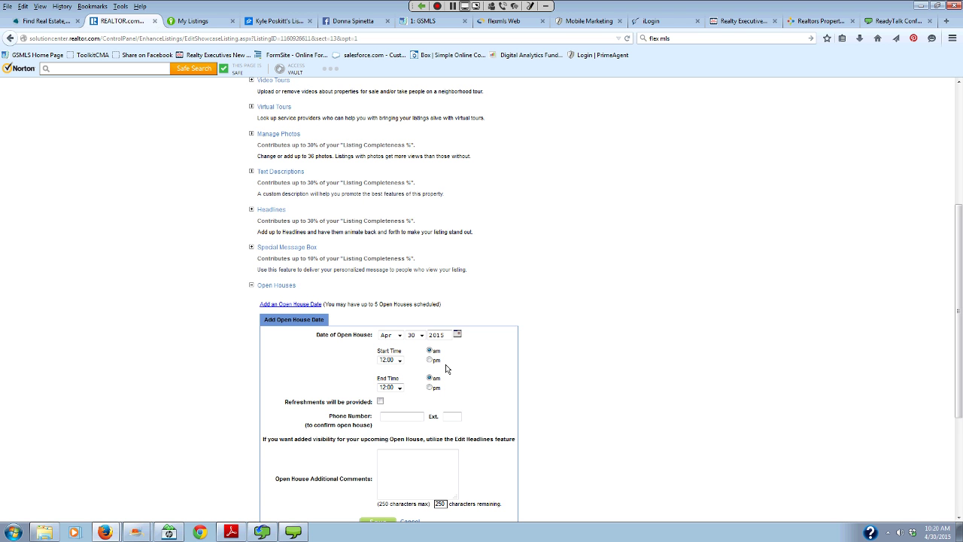
pyautogui.scroll(-2, 482, 363)
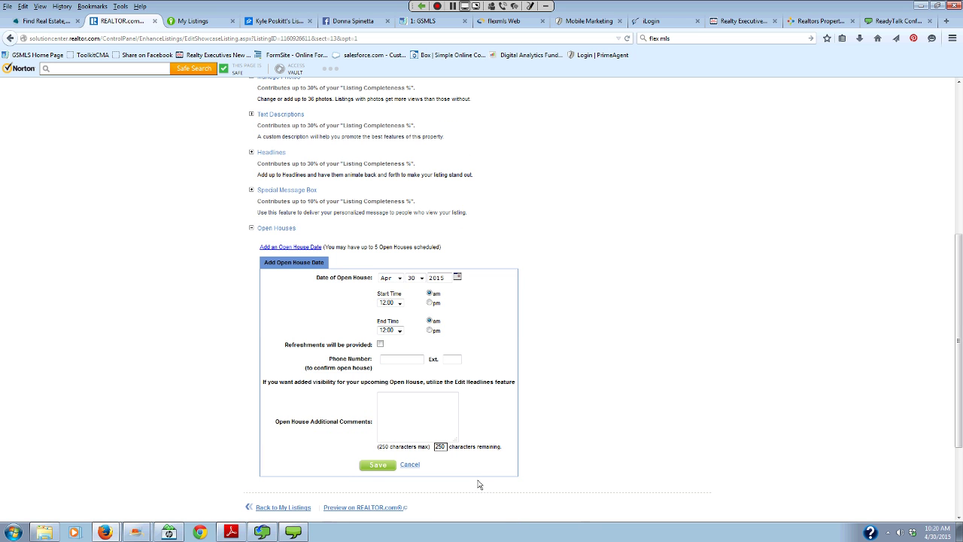
pyautogui.click(377, 464)
pyautogui.click(251, 229)
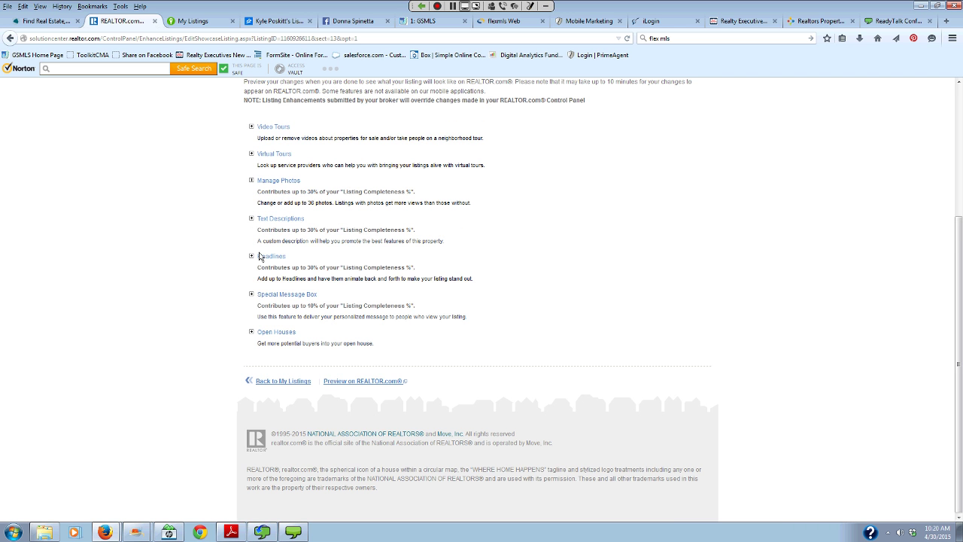
pyautogui.click(284, 333)
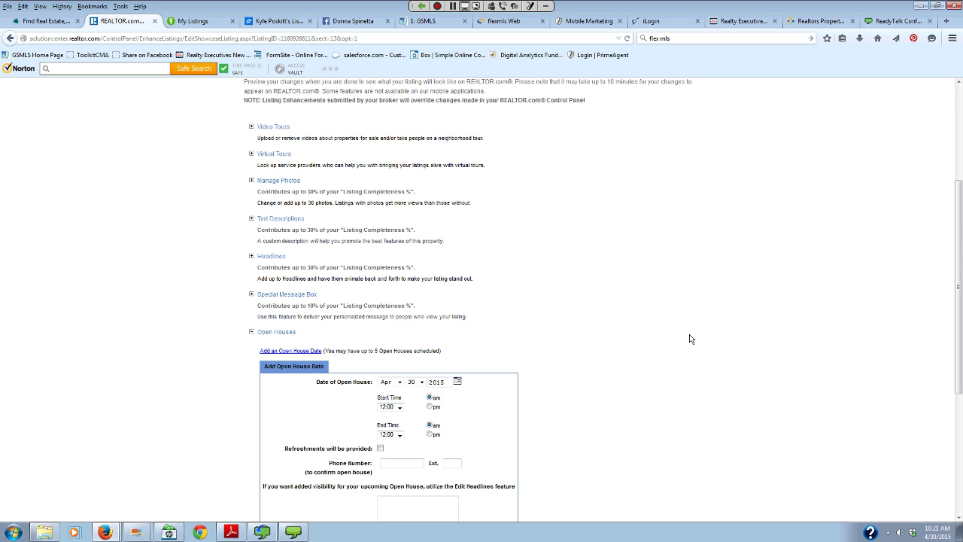
pyautogui.scroll(5, 690, 340)
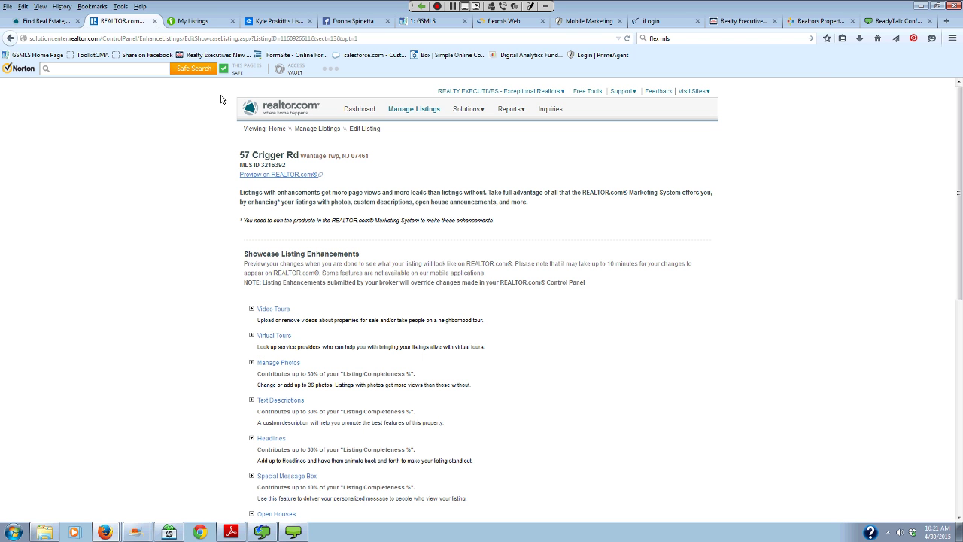
# - In Garden State MLS, show a different agent's Active Inventory
pyautogui.click(423, 22)
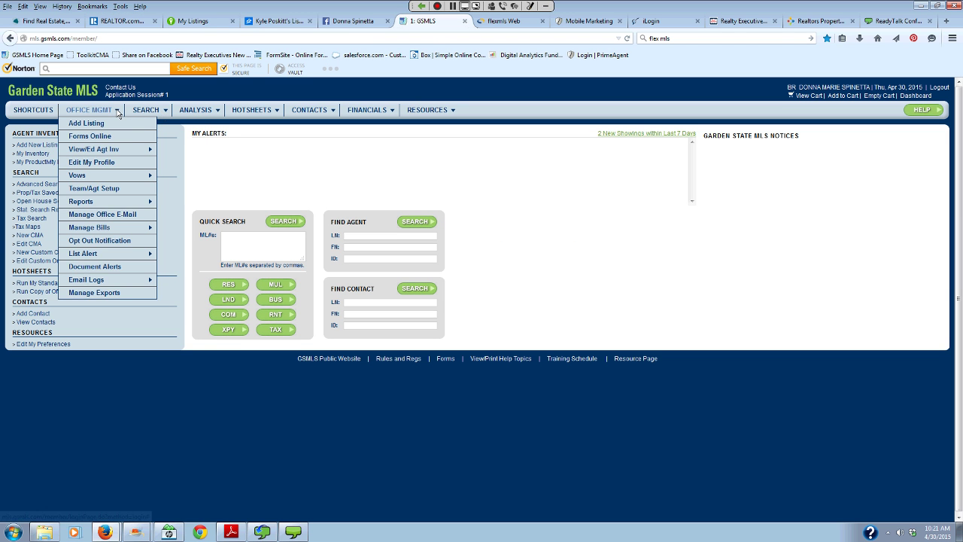
pyautogui.moveTo(118, 149)
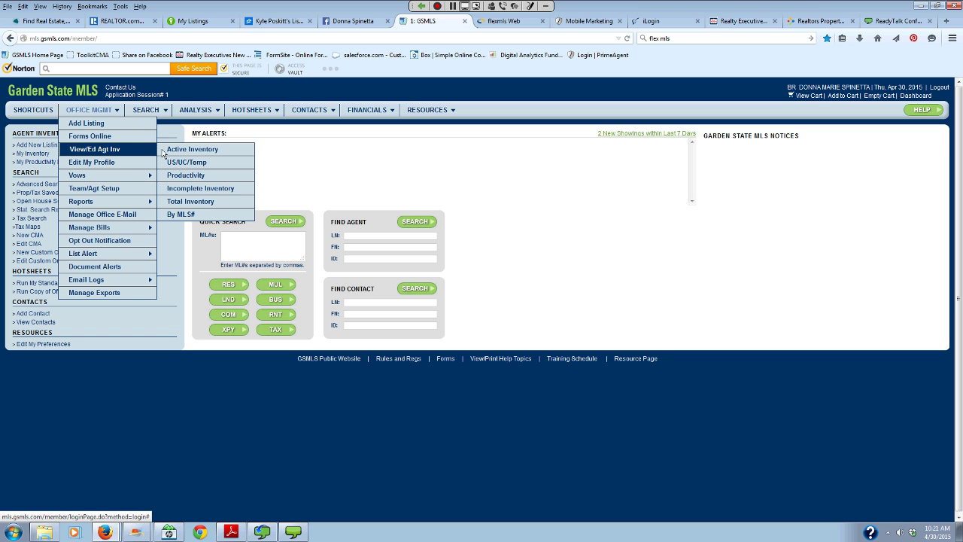
pyautogui.click(163, 153)
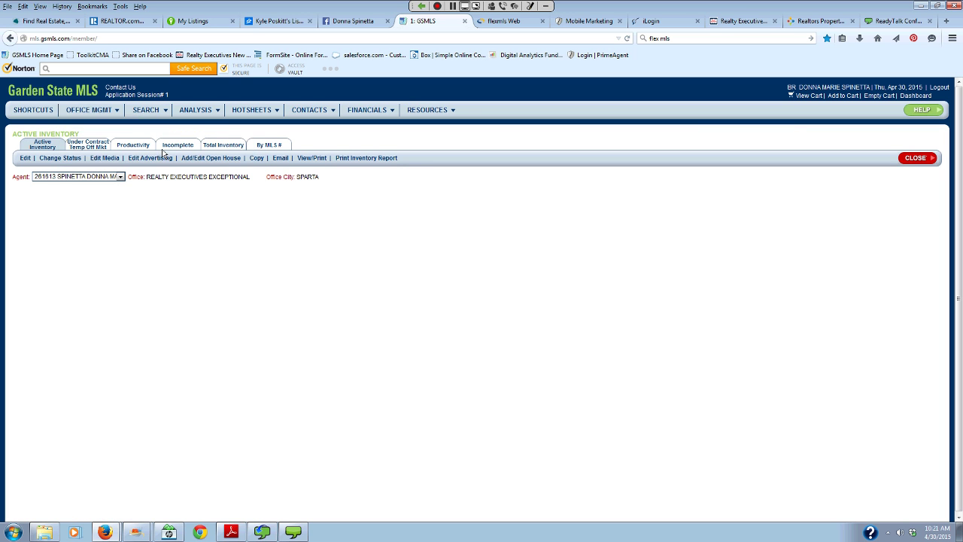
pyautogui.click(120, 176)
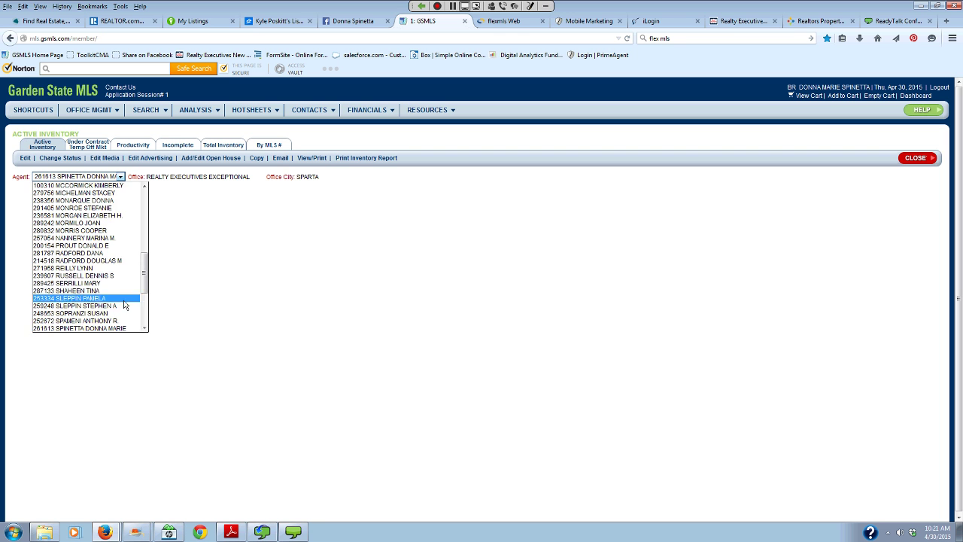
pyautogui.scroll(-3, 127, 316)
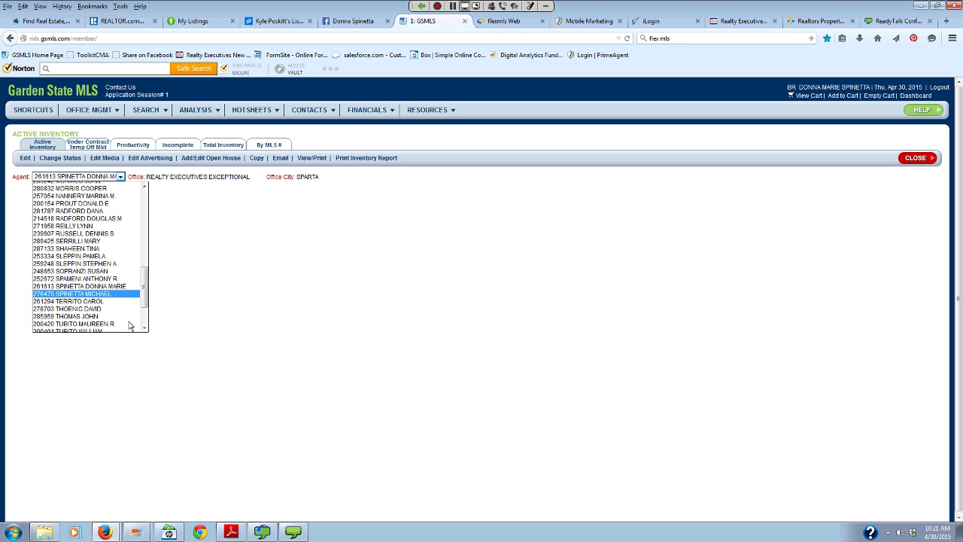
pyautogui.click(132, 323)
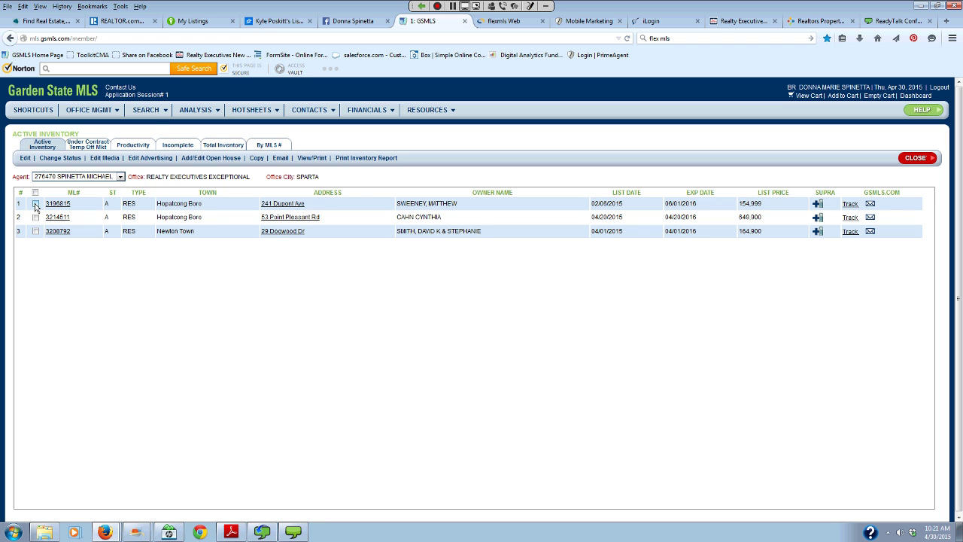
# - Tick listing 3196815 and open its Add/Edit Open House form
pyautogui.click(89, 110)
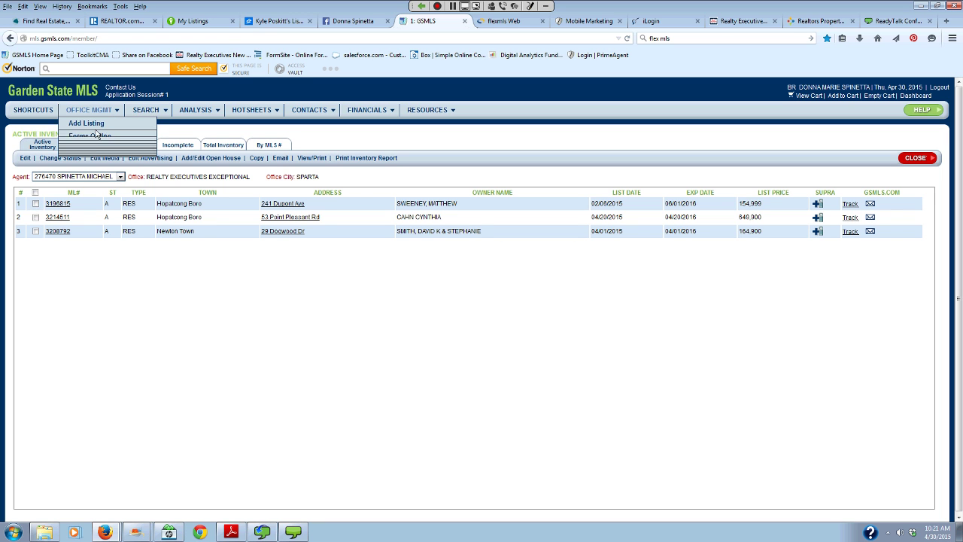
pyautogui.moveTo(97, 149)
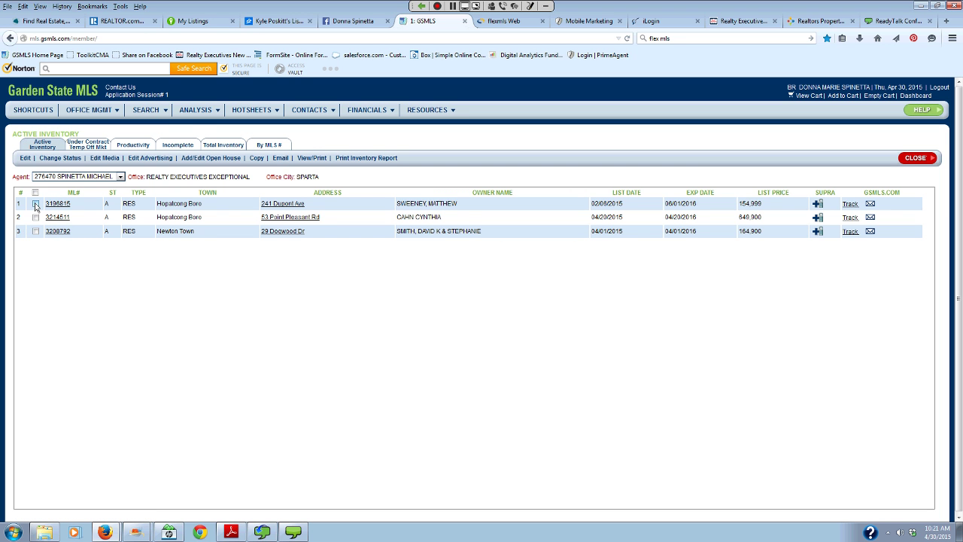
pyautogui.click(35, 204)
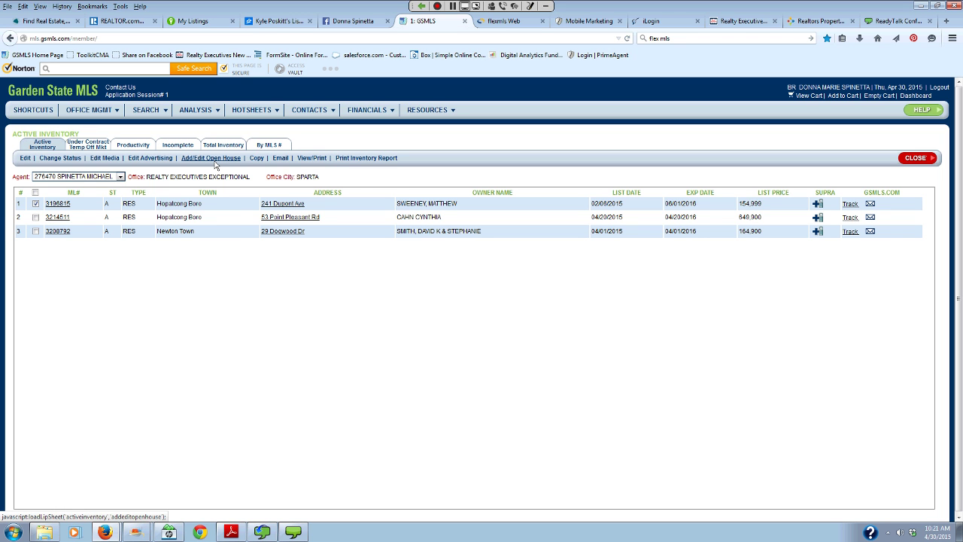
pyautogui.click(213, 158)
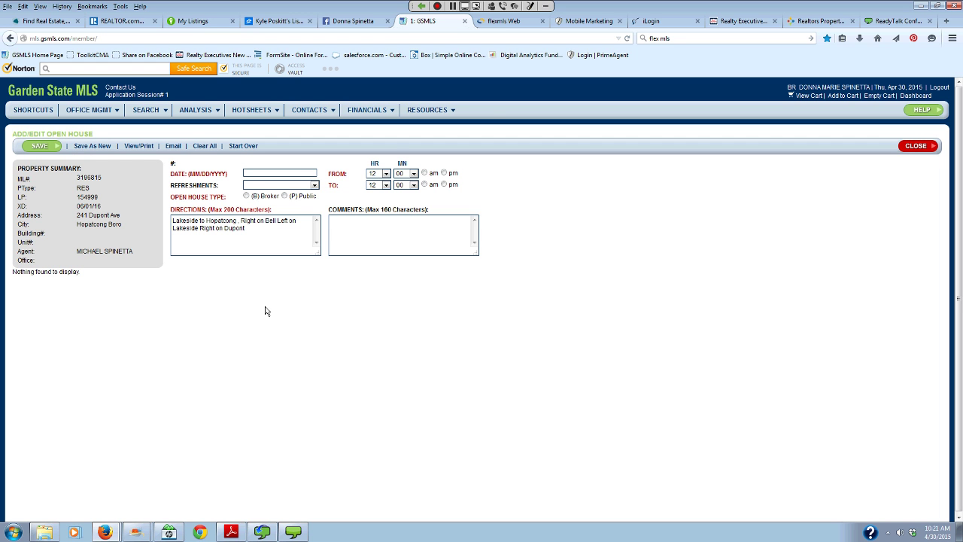
# - Close the open house form for listing 3196815 unsaved, then close Active Inventory
pyautogui.click(916, 147)
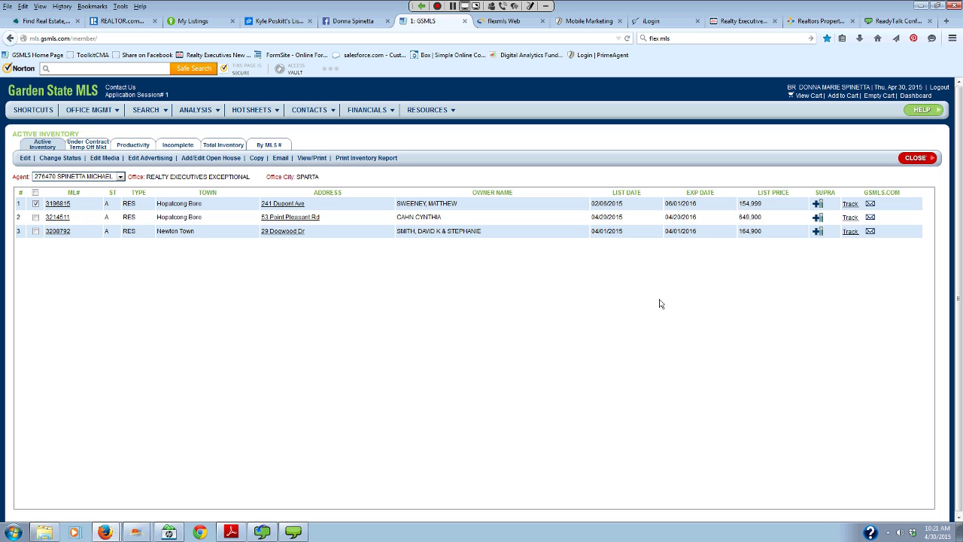
pyautogui.click(211, 158)
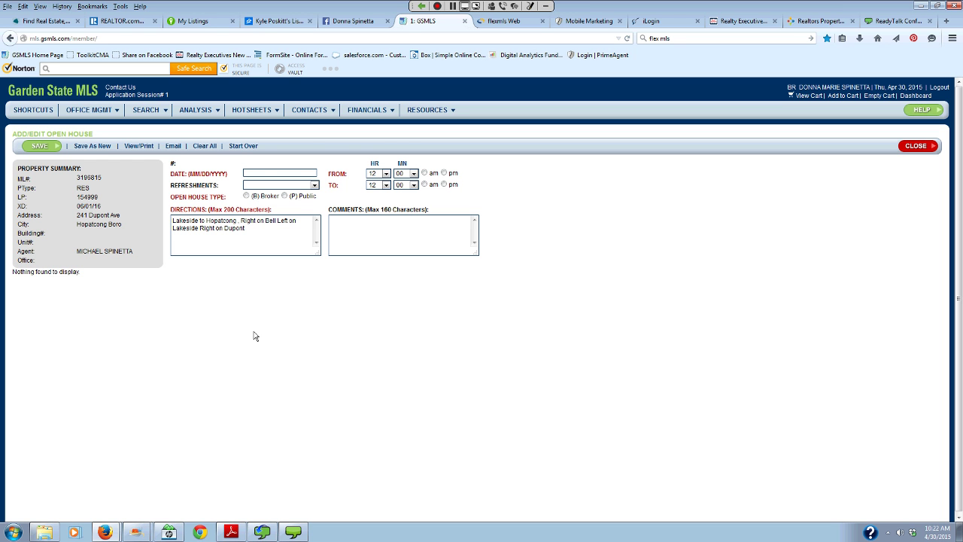
pyautogui.click(917, 146)
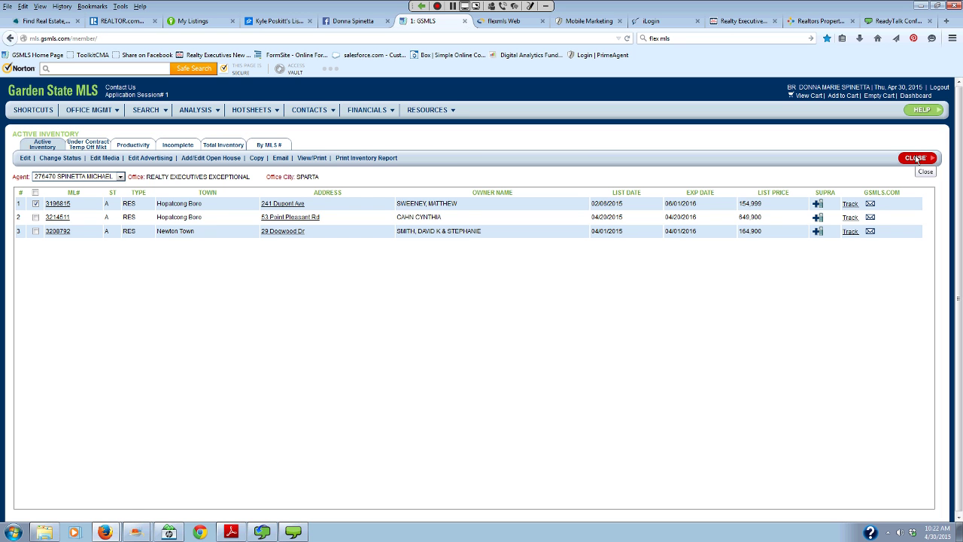
pyautogui.click(916, 158)
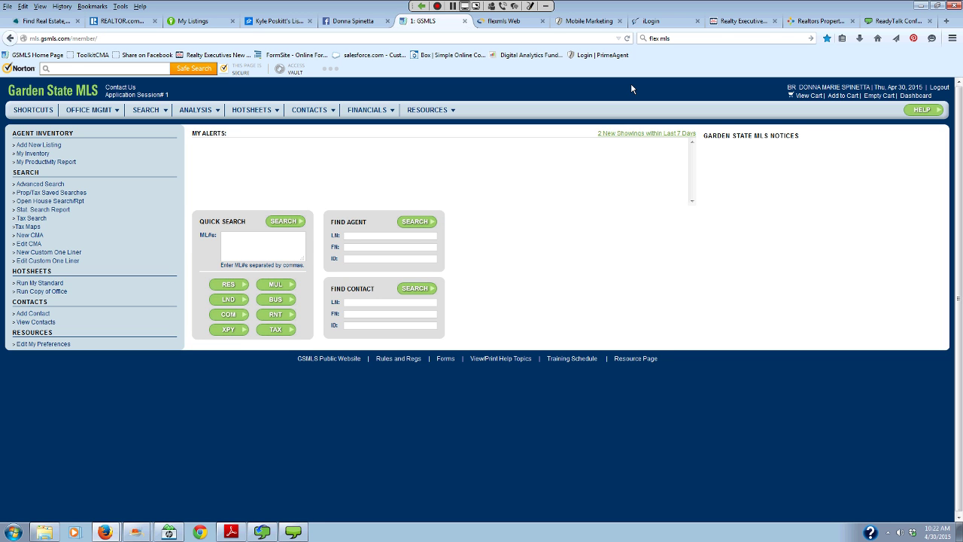
# - In flexmls, open Open House, then Add/Edit Open Houses for the agent's own listings
pyautogui.click(500, 22)
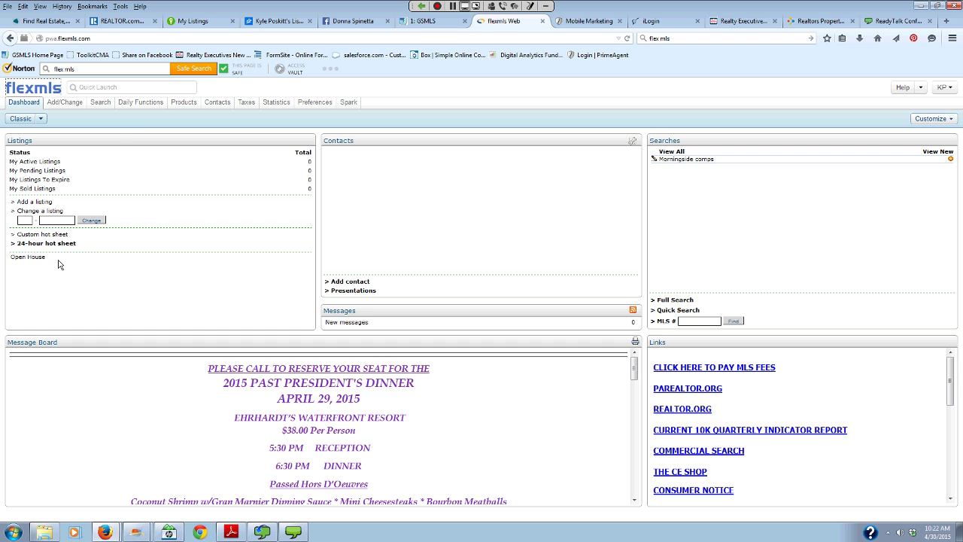
pyautogui.click(29, 259)
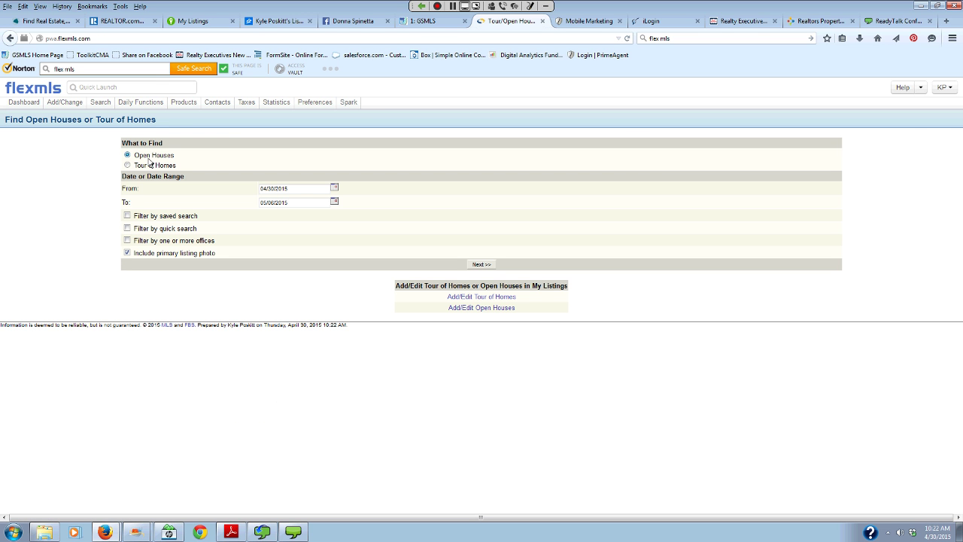
pyautogui.click(464, 312)
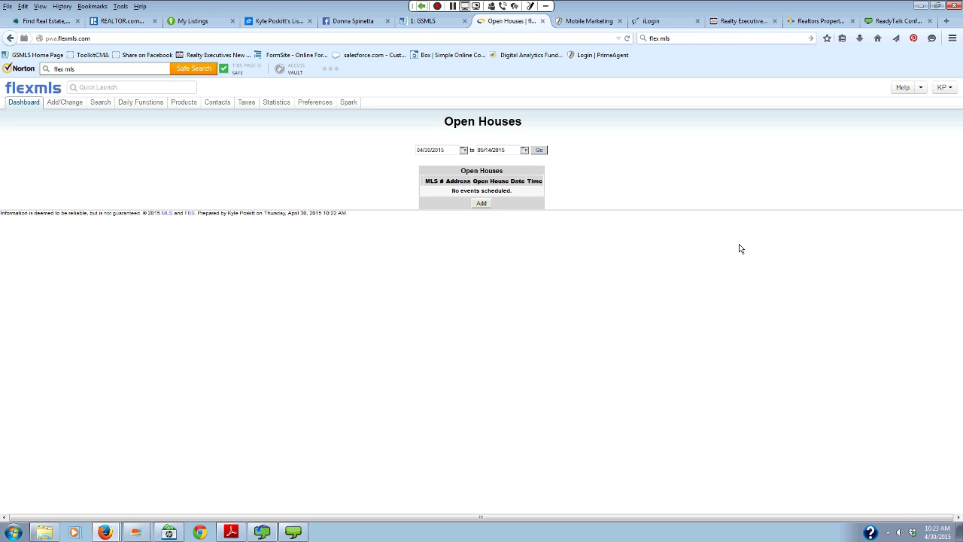
pyautogui.click(192, 21)
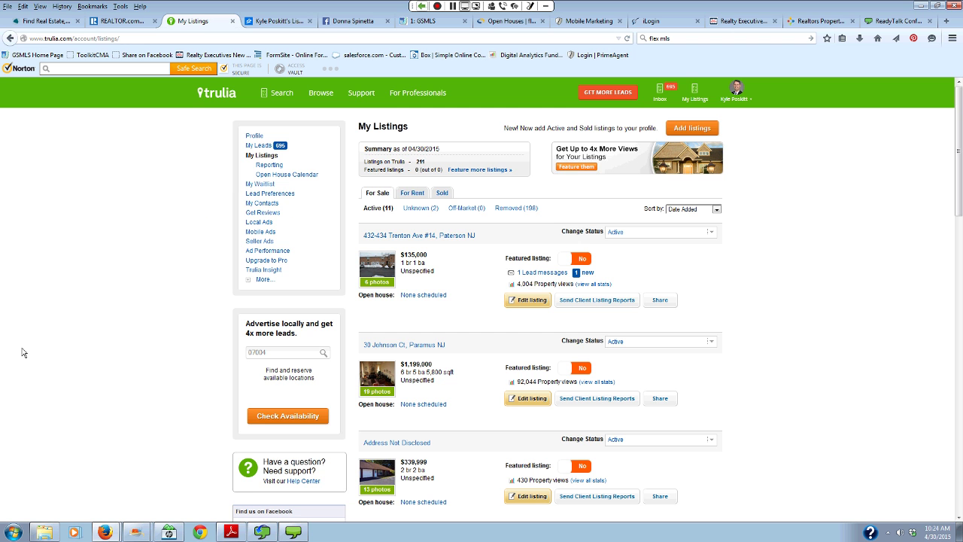
pyautogui.scroll(-3, 22, 353)
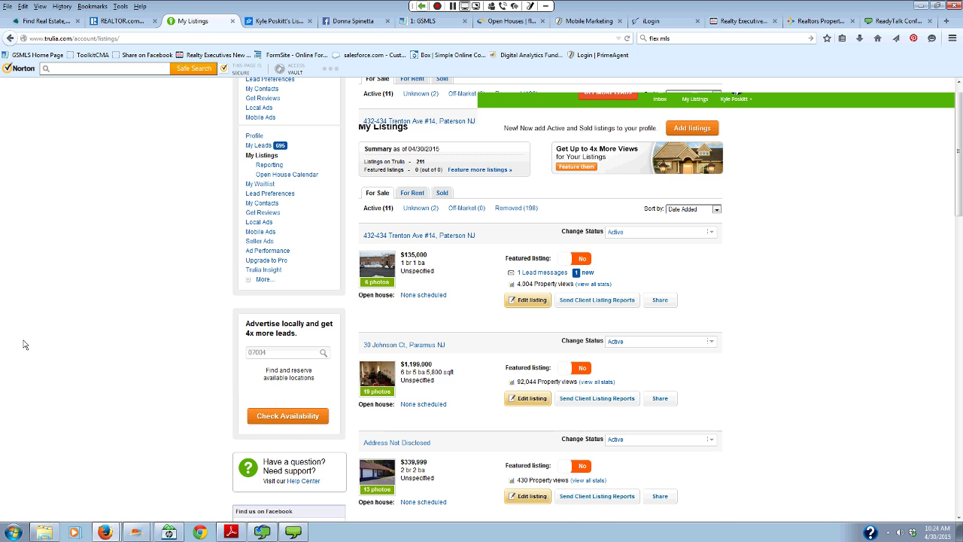
pyautogui.scroll(3, 5, 188)
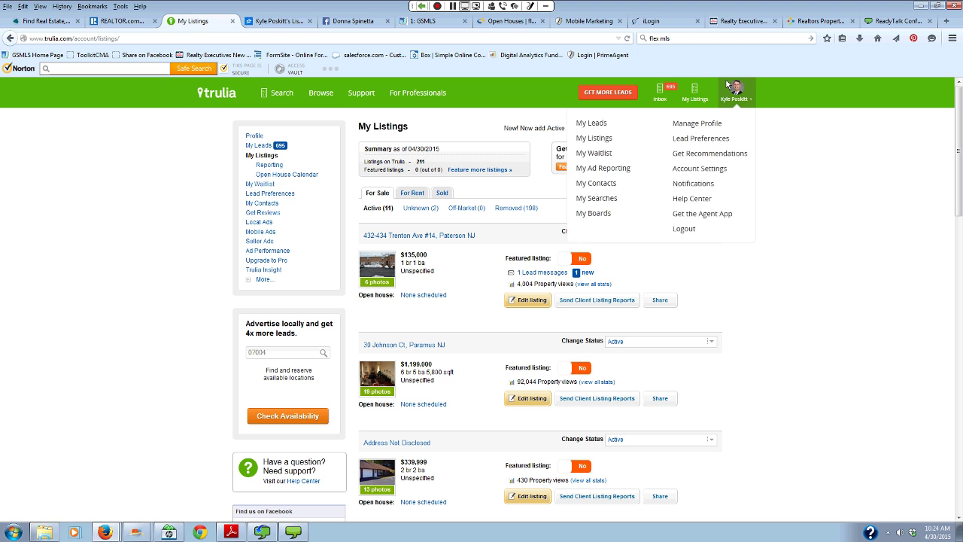
pyautogui.moveTo(695, 96)
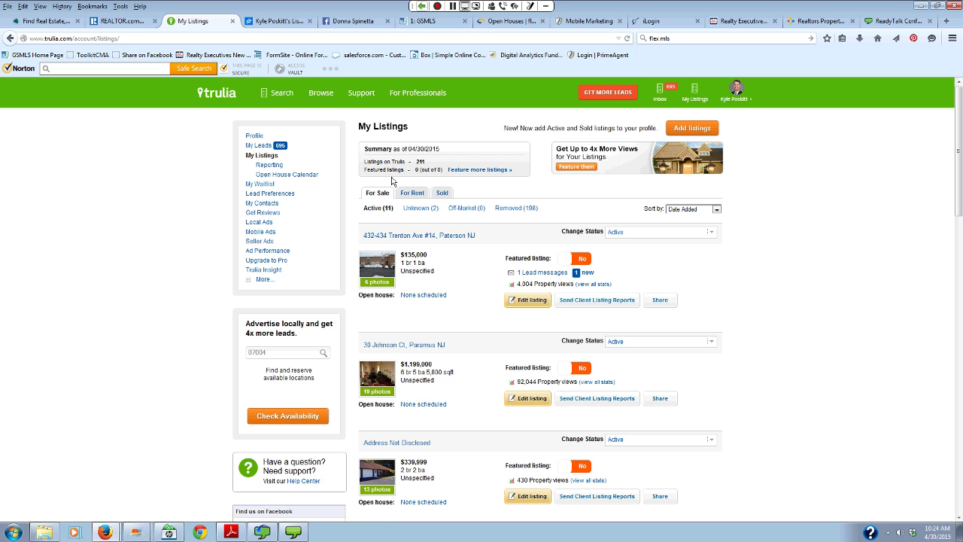
pyautogui.scroll(-5, 812, 294)
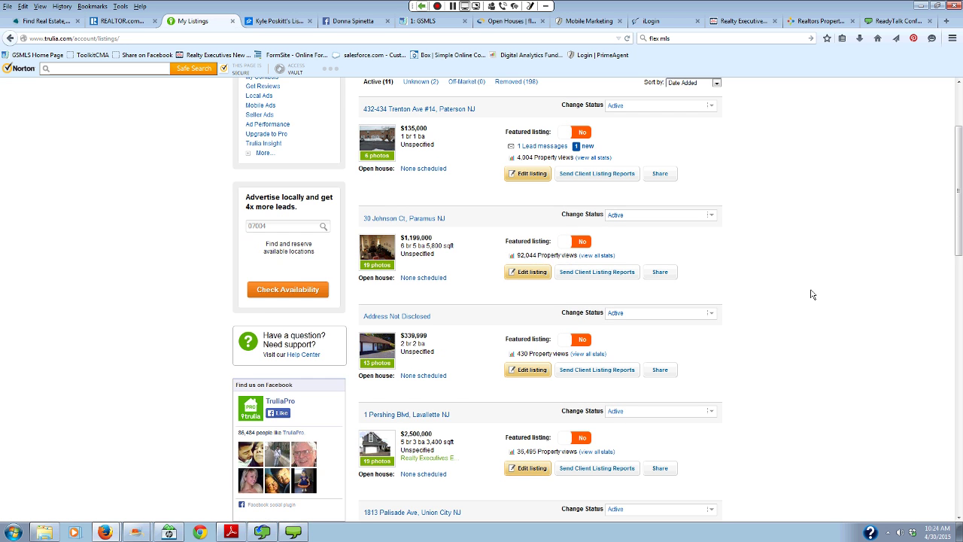
pyautogui.scroll(-7, 812, 294)
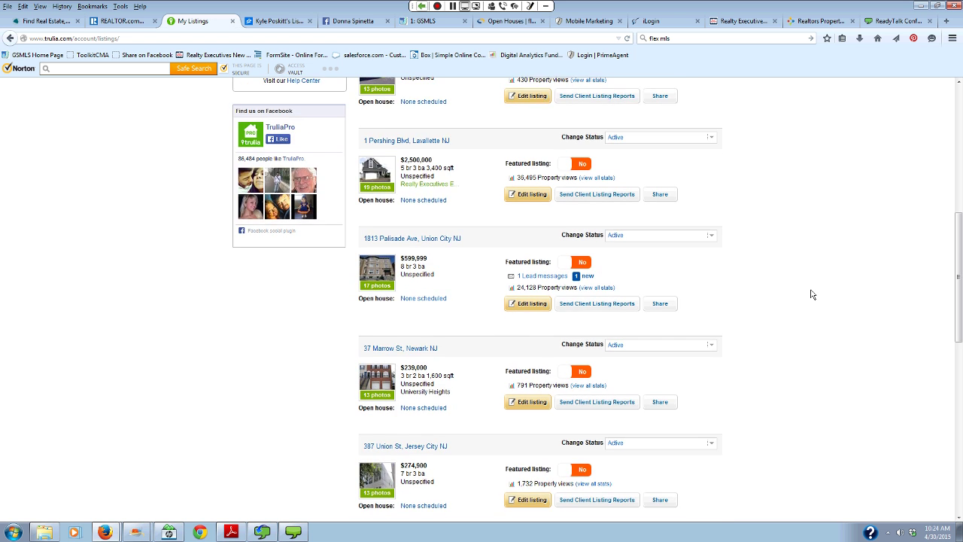
pyautogui.scroll(-3, 812, 294)
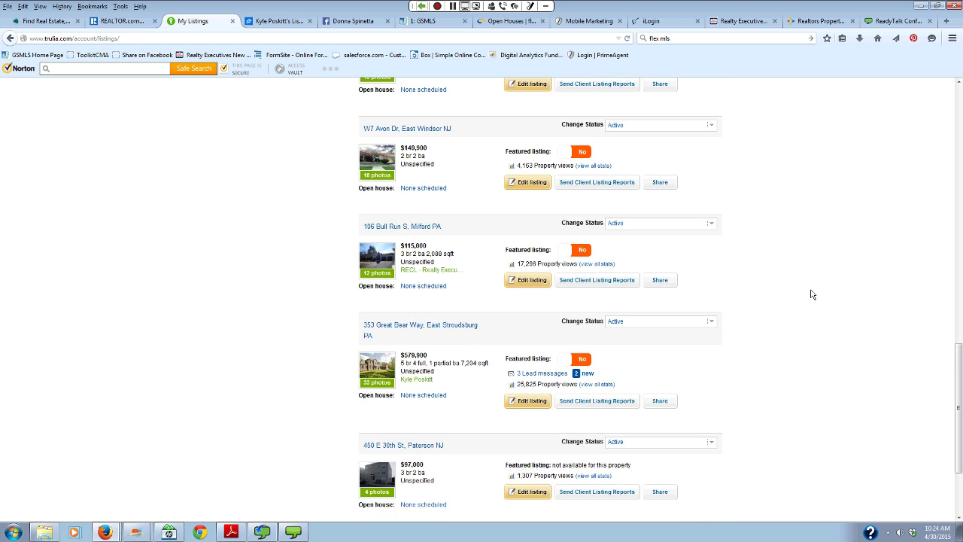
pyautogui.scroll(-1, 812, 294)
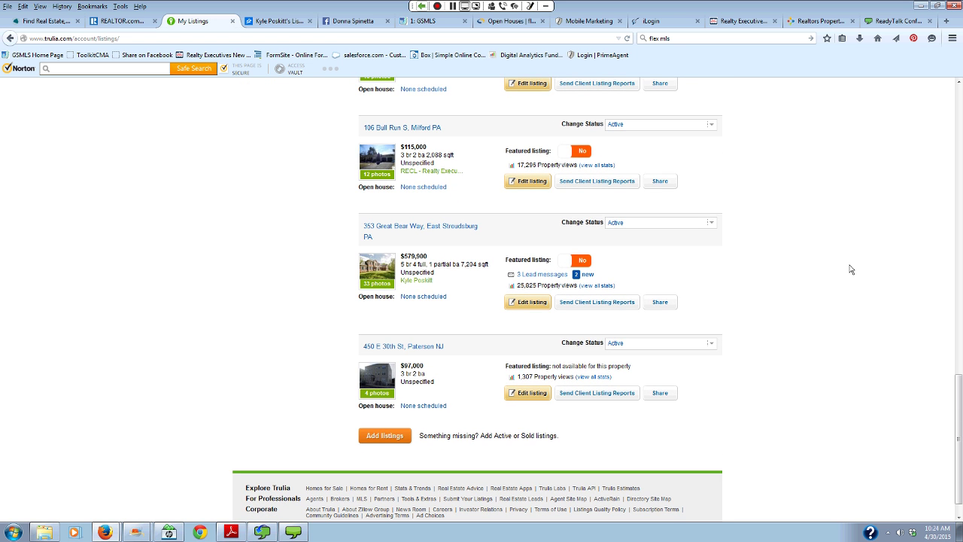
pyautogui.click(710, 342)
pyautogui.click(711, 342)
pyautogui.moveTo(531, 301)
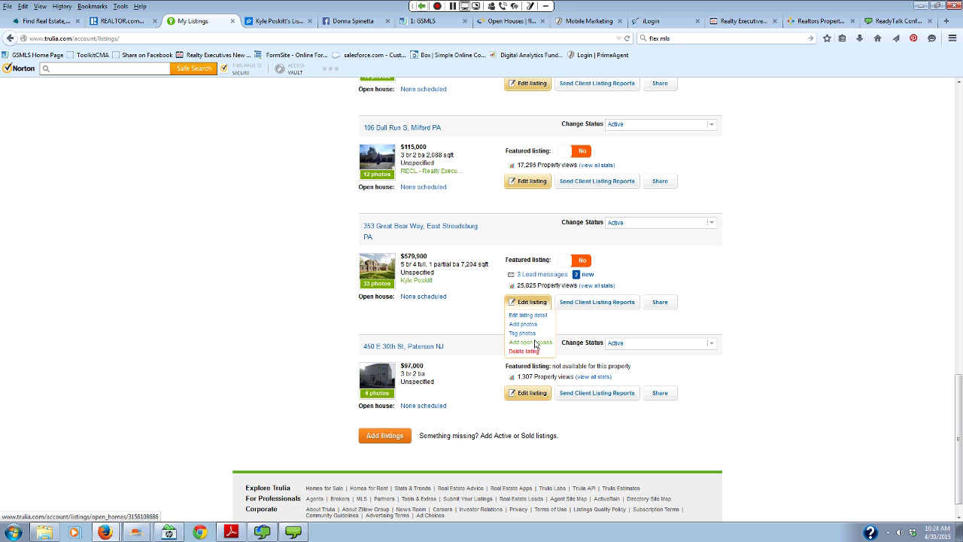
pyautogui.click(536, 343)
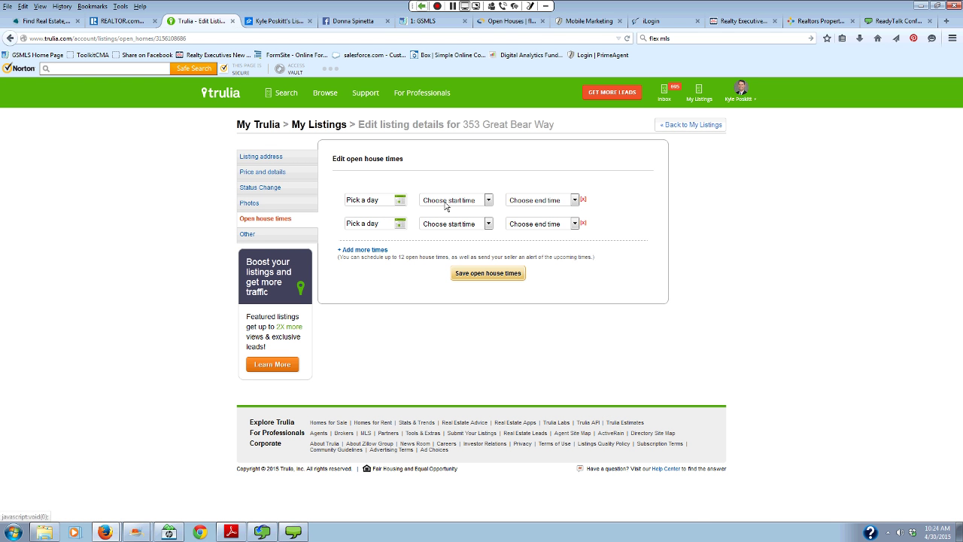
# - Pick May 3, 2015 as the first open house date and look at the start times
pyautogui.click(400, 200)
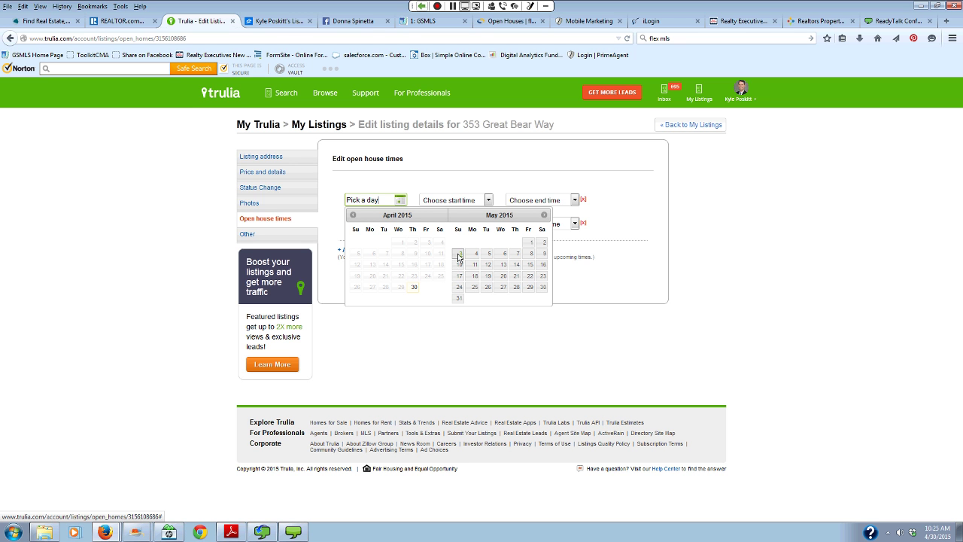
pyautogui.click(458, 254)
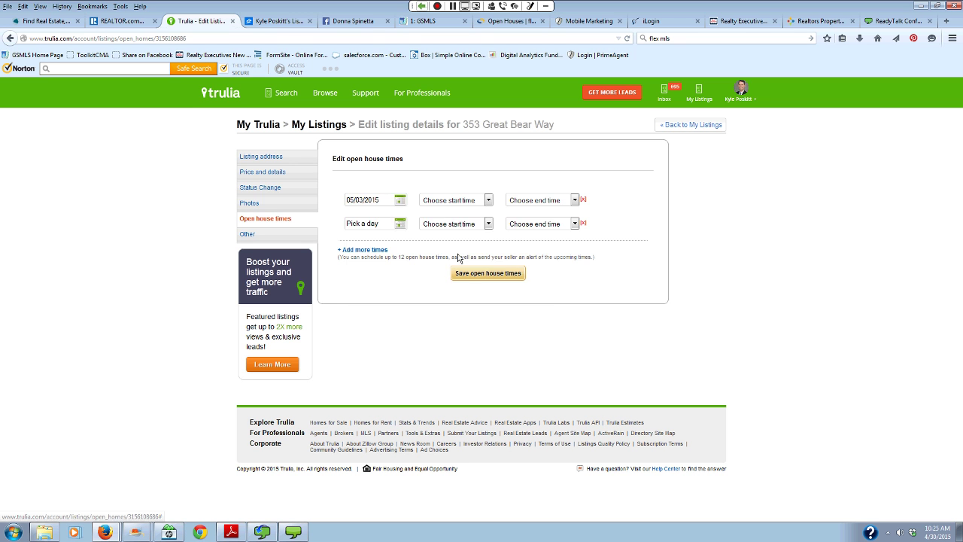
pyautogui.click(489, 200)
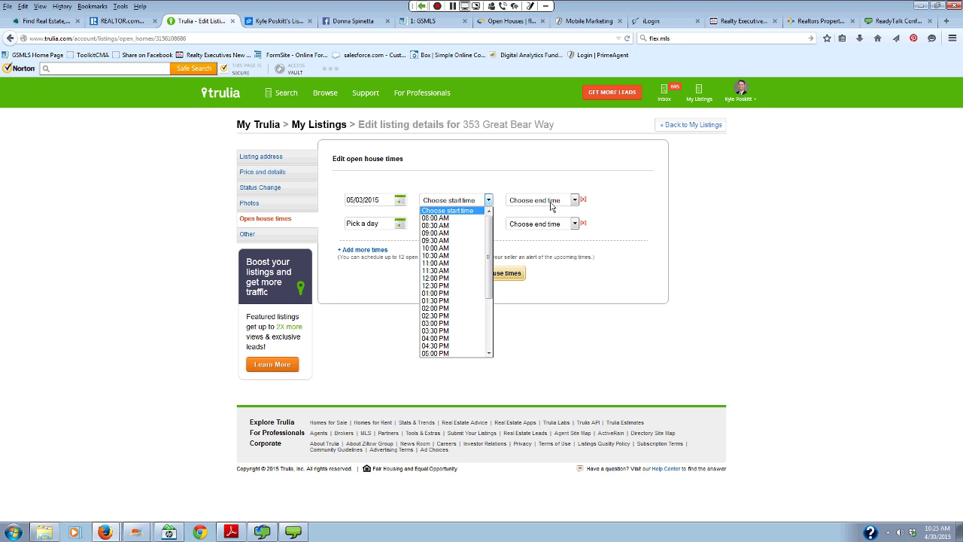
pyautogui.click(493, 366)
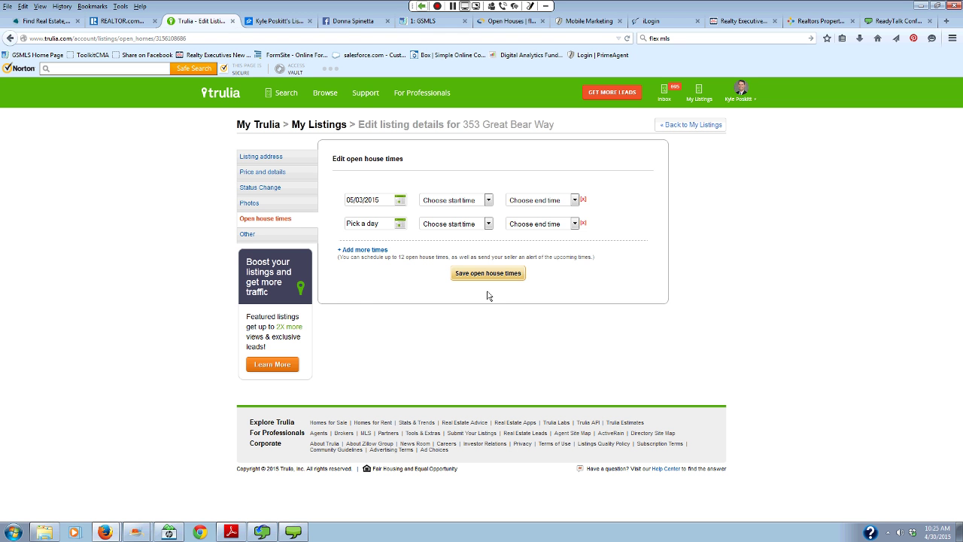
# - Leave the editor unsaved for My Listings and switch to the Zillow listings
pyautogui.click(681, 125)
pyautogui.click(542, 258)
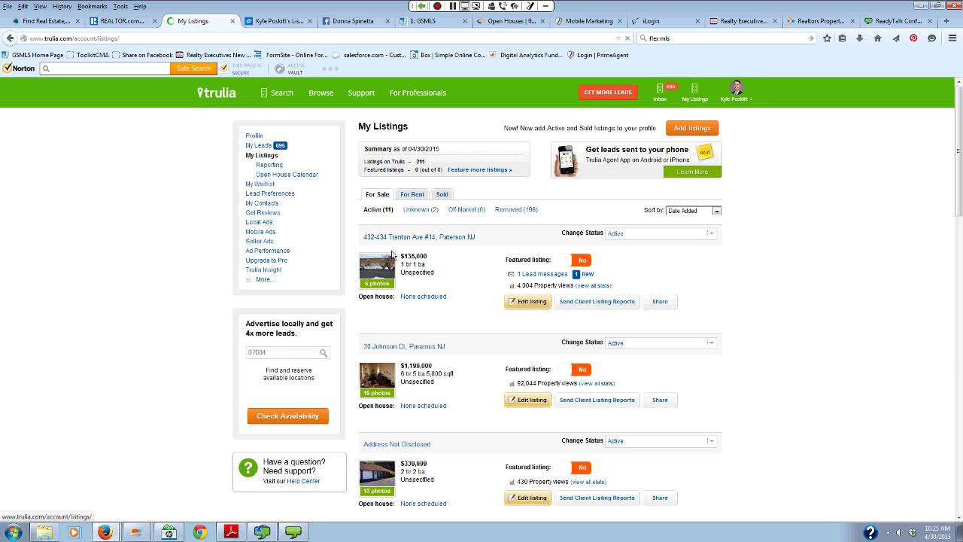
pyautogui.click(277, 23)
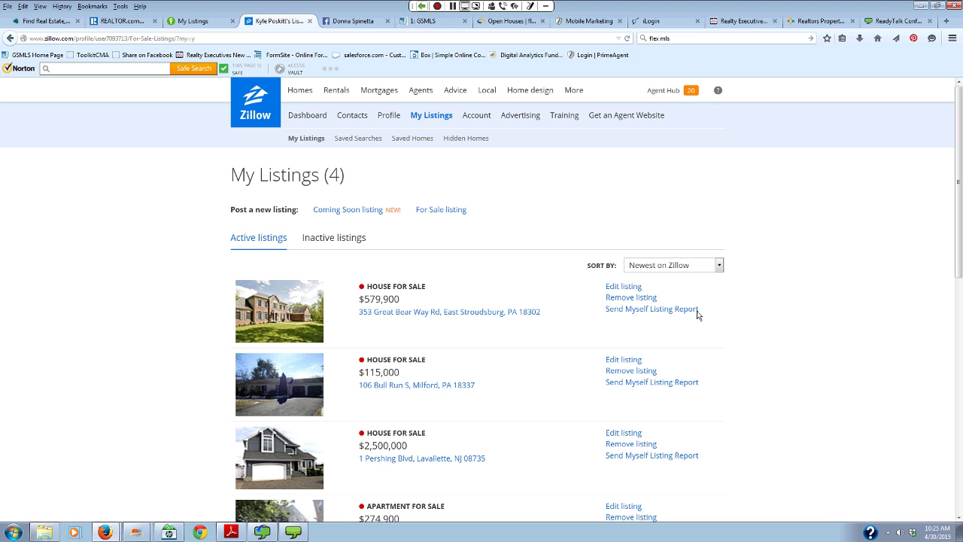
pyautogui.click(660, 93)
pyautogui.scroll(-1, 940, 259)
pyautogui.scroll(-1, 940, 259)
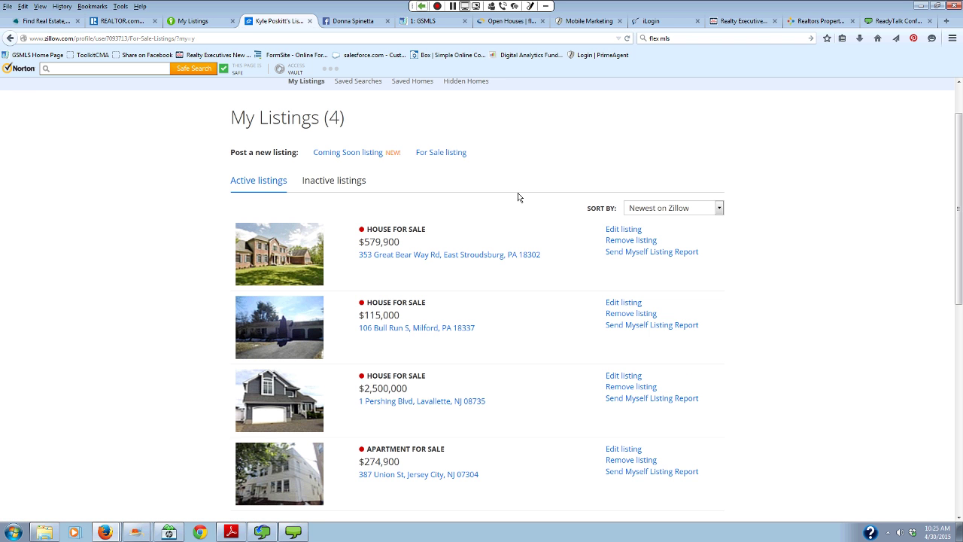
pyautogui.click(613, 230)
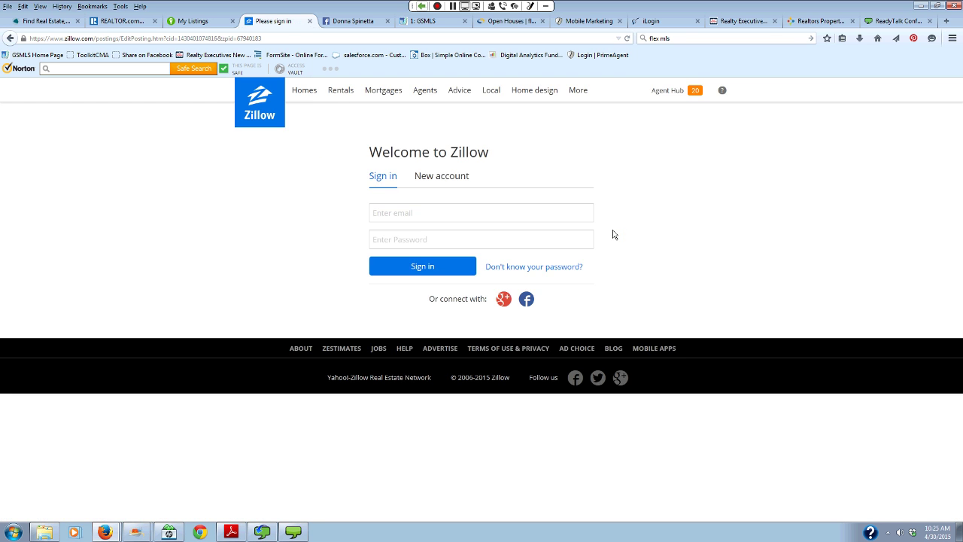
pyautogui.write('k,ylepo')
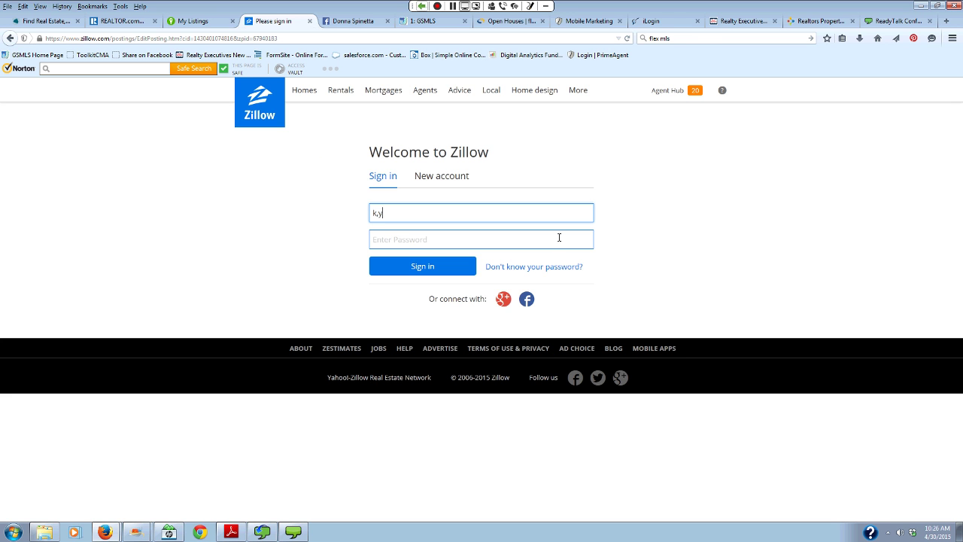
pyautogui.press('BackSpace')
pyautogui.press('BackSpace')
pyautogui.press('BackSpace')
pyautogui.press('BackSpace')
pyautogui.press('BackSpace')
pyautogui.press('BackSpace')
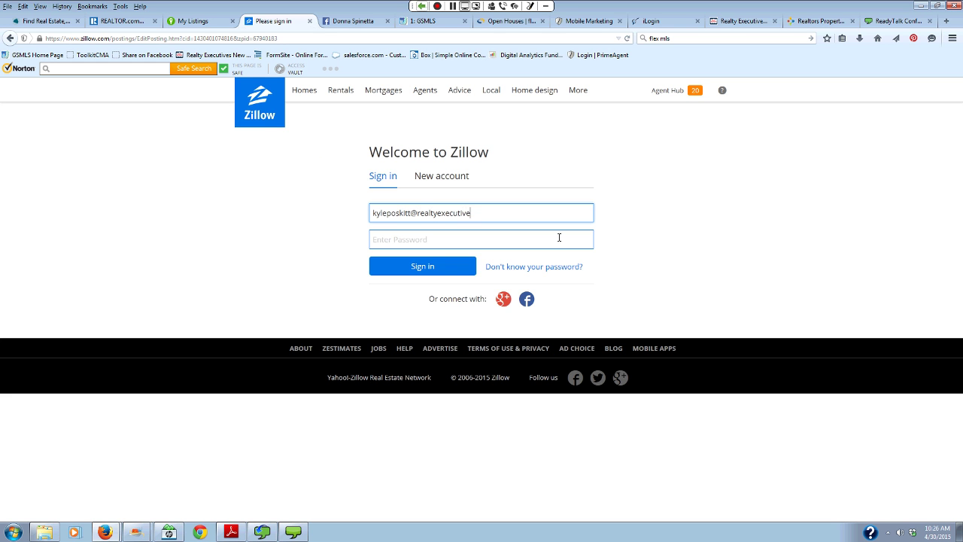
pyautogui.click(559, 238)
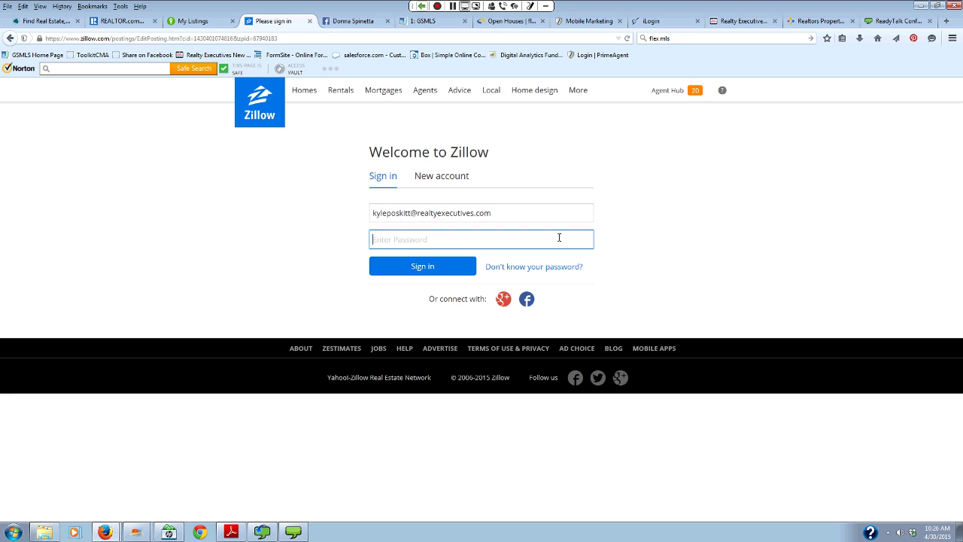
pyautogui.write('••••••')
pyautogui.press('Return')
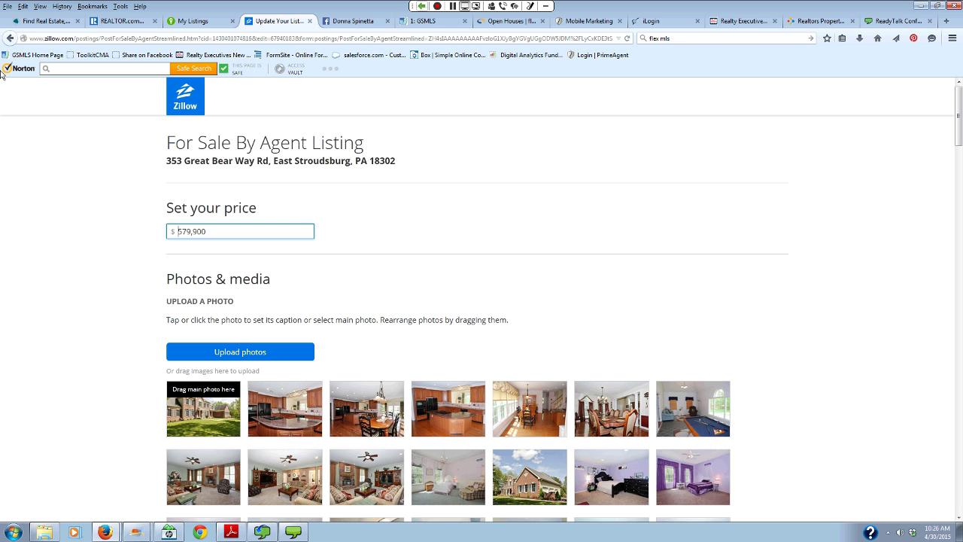
pyautogui.click(181, 99)
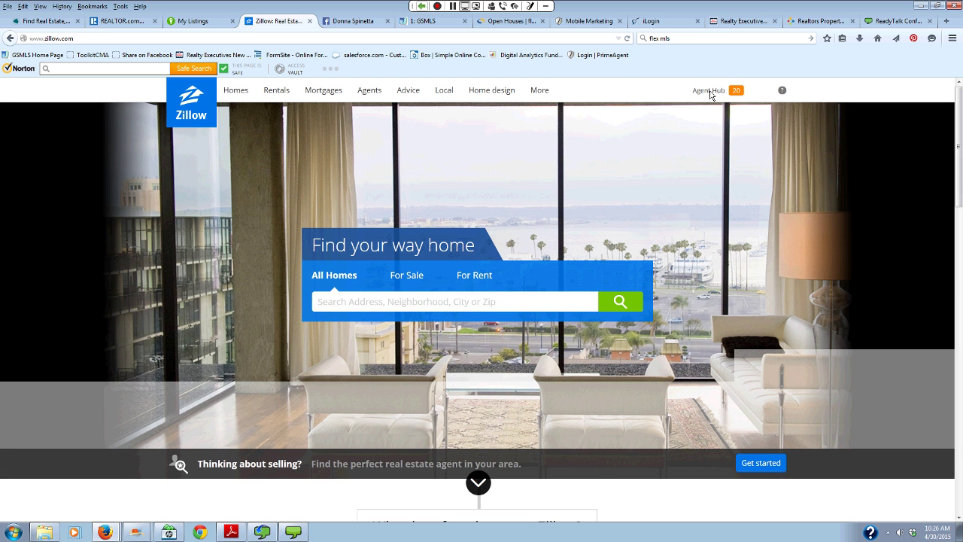
pyautogui.moveTo(710, 91)
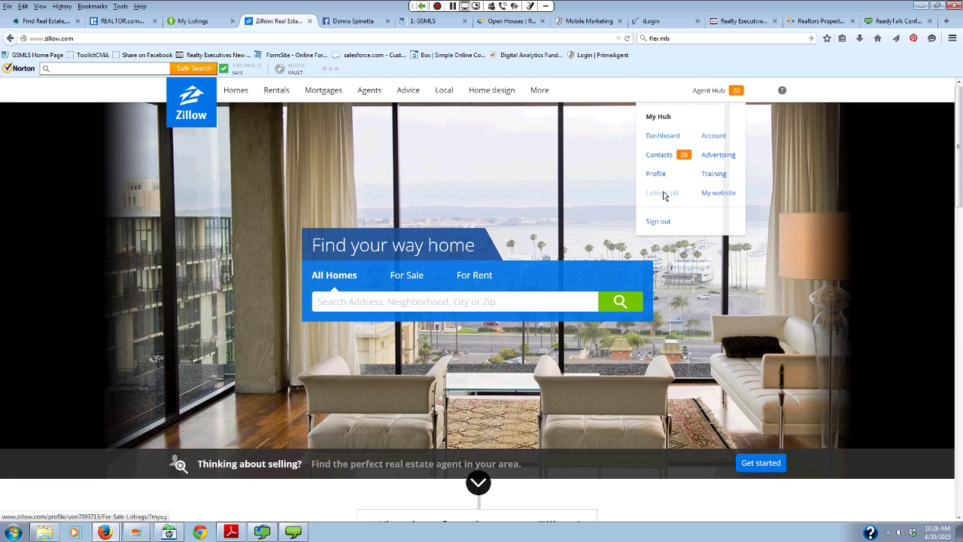
pyautogui.click(665, 194)
pyautogui.click(615, 288)
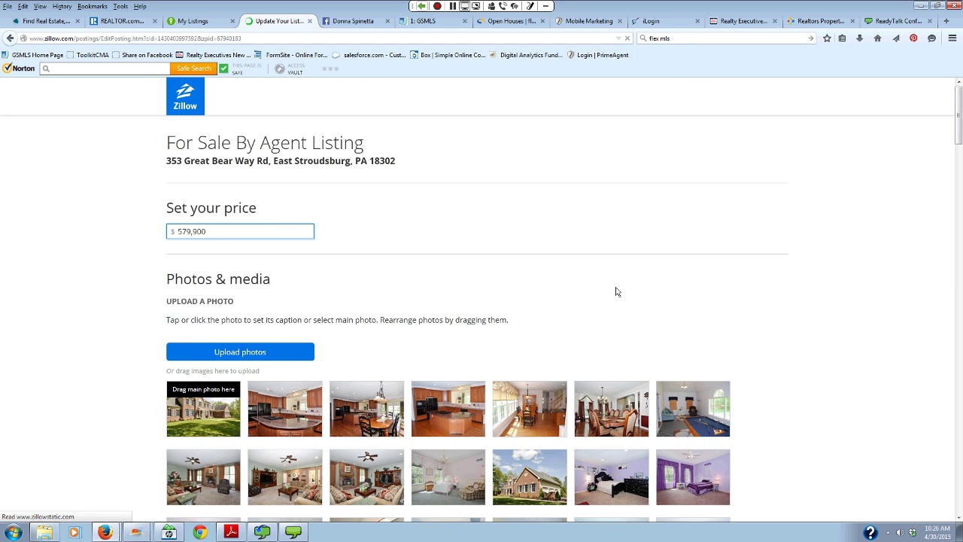
# - Review the Update Your Listing form, then return to My Listings
pyautogui.scroll(-2, 616, 292)
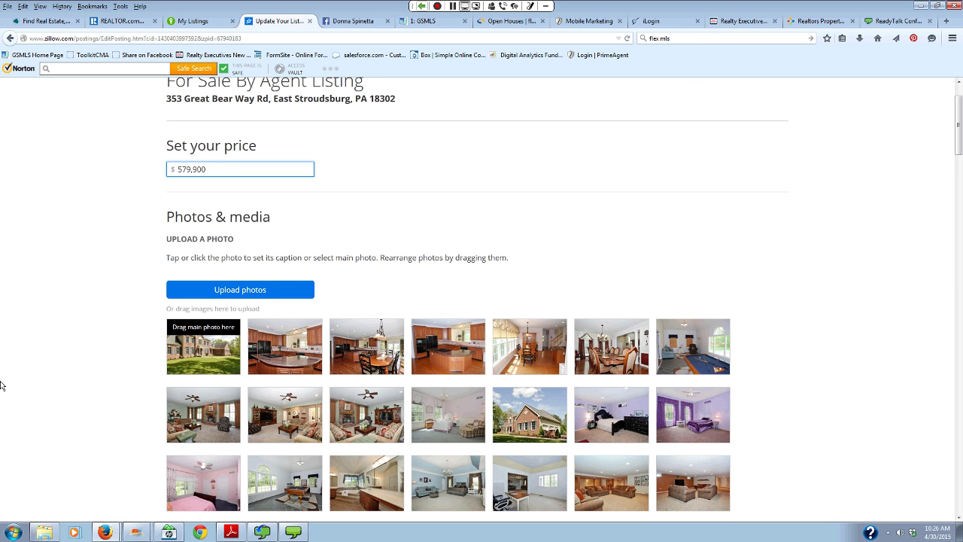
pyautogui.scroll(-1, 148, 136)
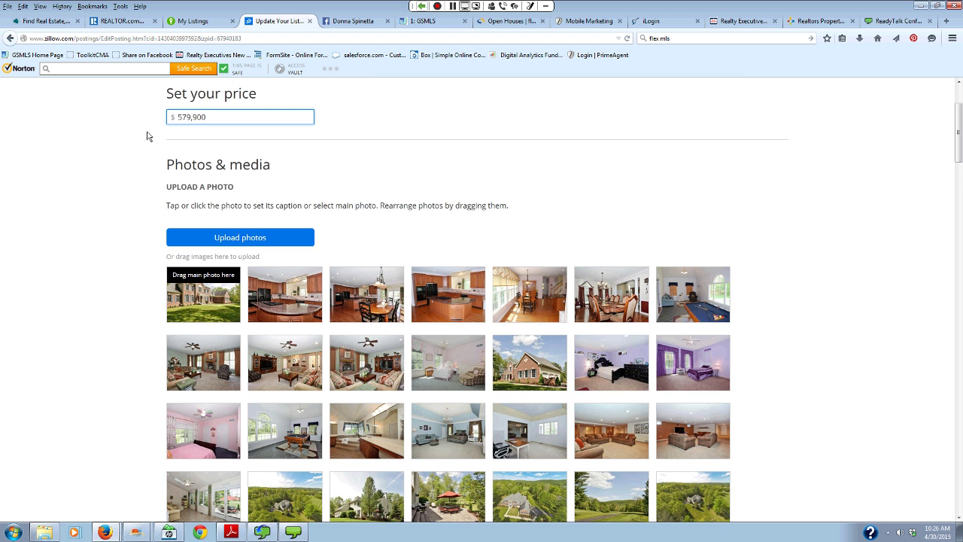
pyautogui.scroll(-10, 147, 136)
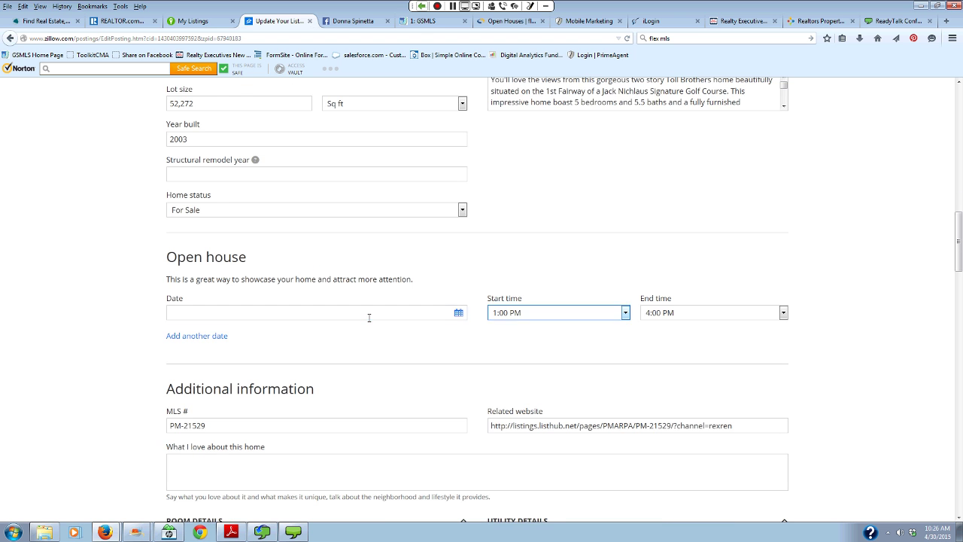
pyautogui.scroll(-8, 593, 309)
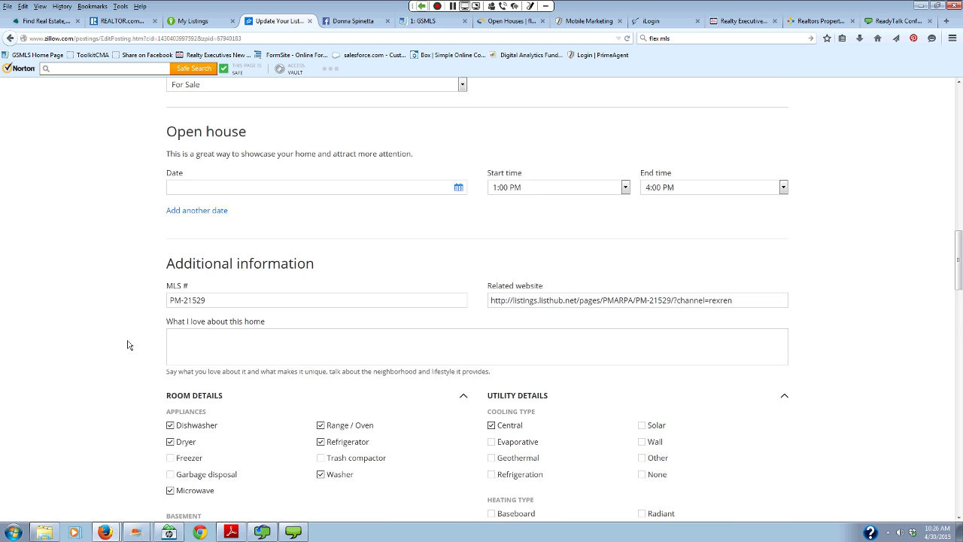
pyautogui.scroll(-13, 125, 344)
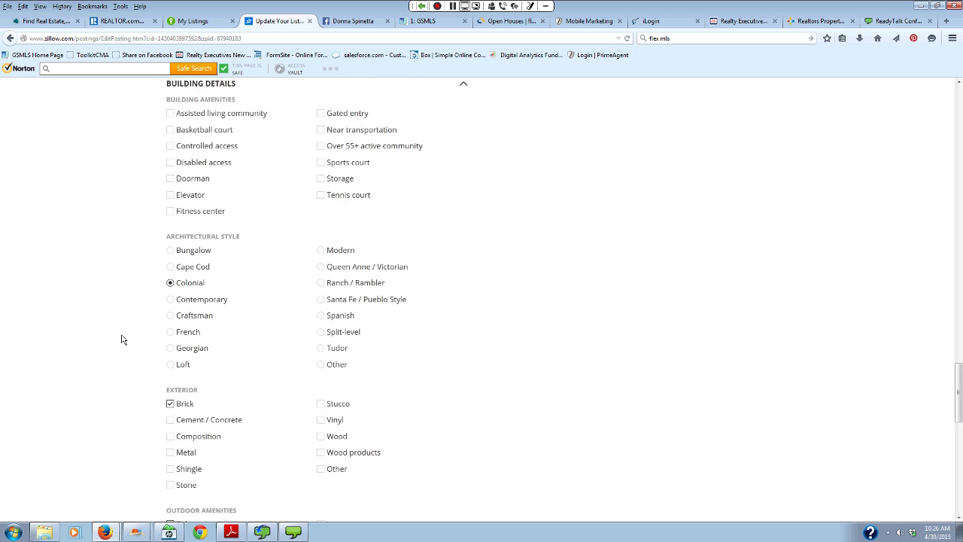
pyautogui.scroll(-2, 121, 339)
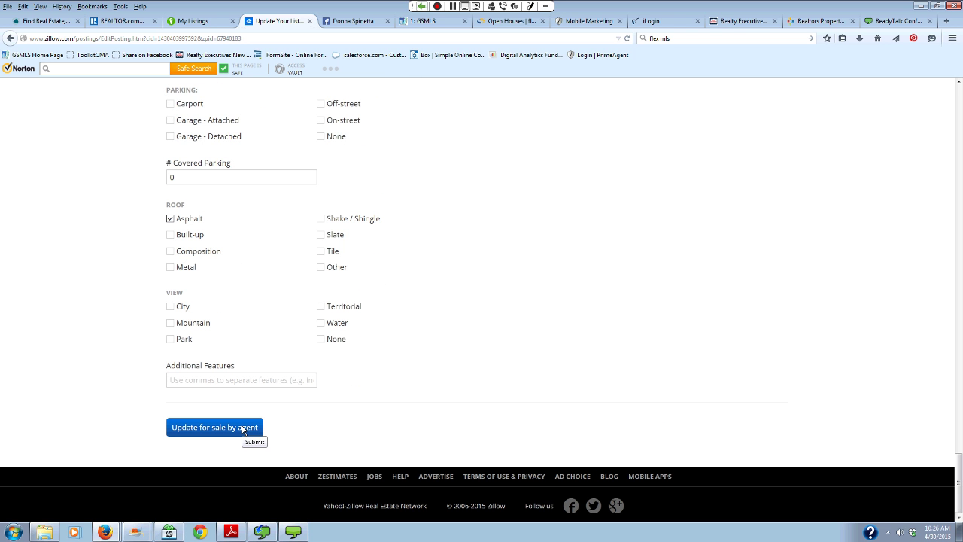
pyautogui.scroll(10, 444, 321)
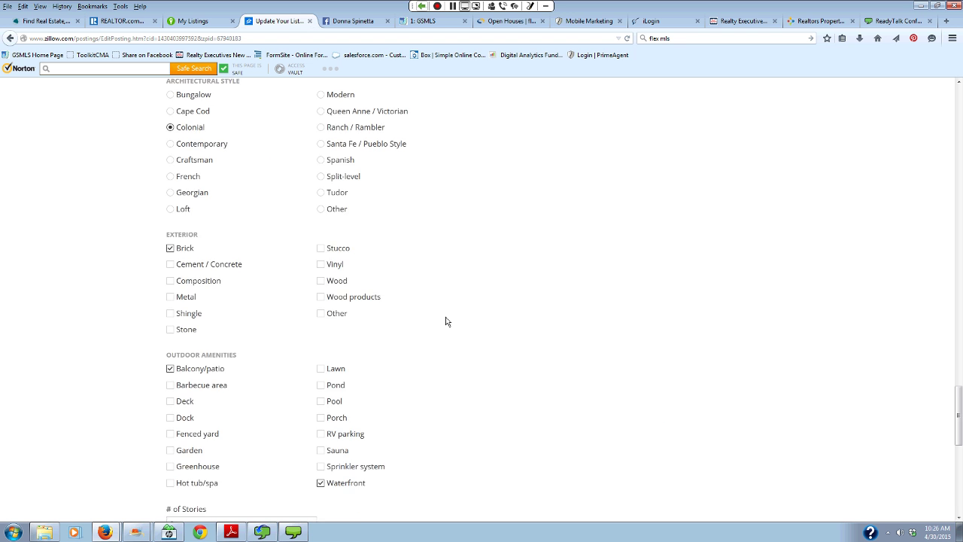
pyautogui.scroll(15, 633, 337)
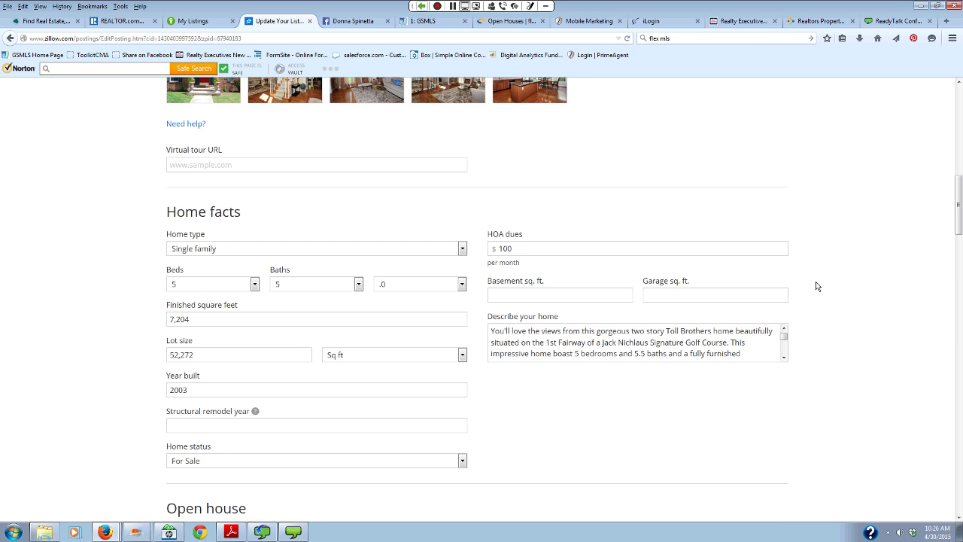
pyautogui.scroll(5, 818, 286)
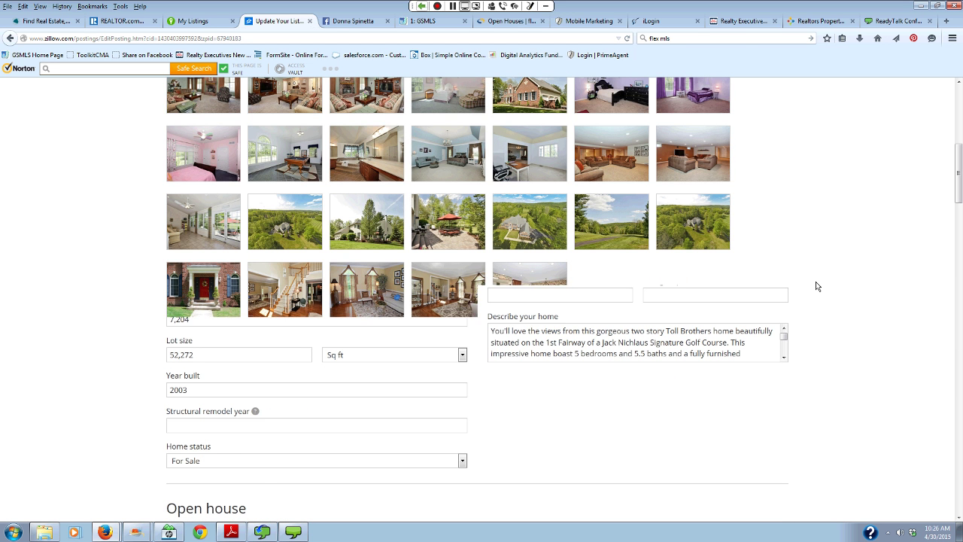
pyautogui.scroll(8, 251, 98)
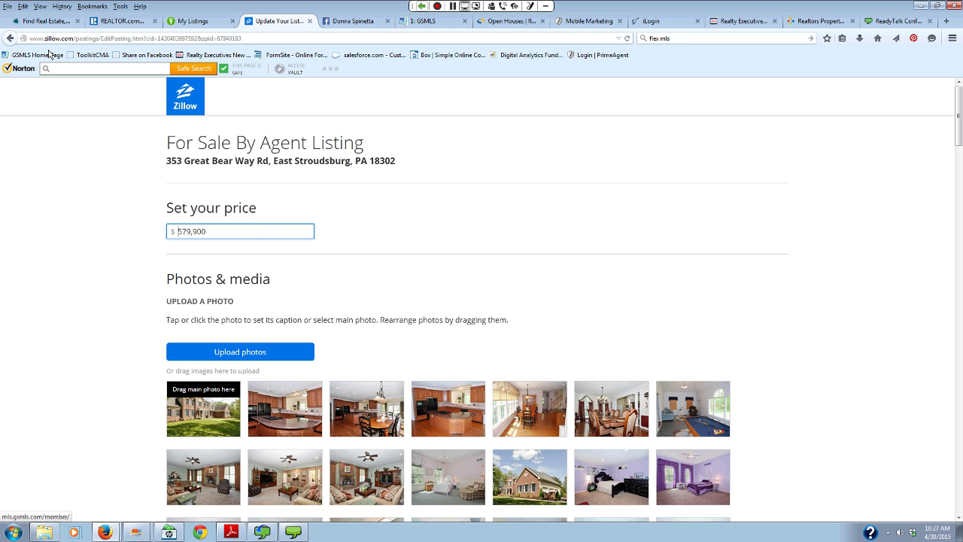
pyautogui.click(9, 37)
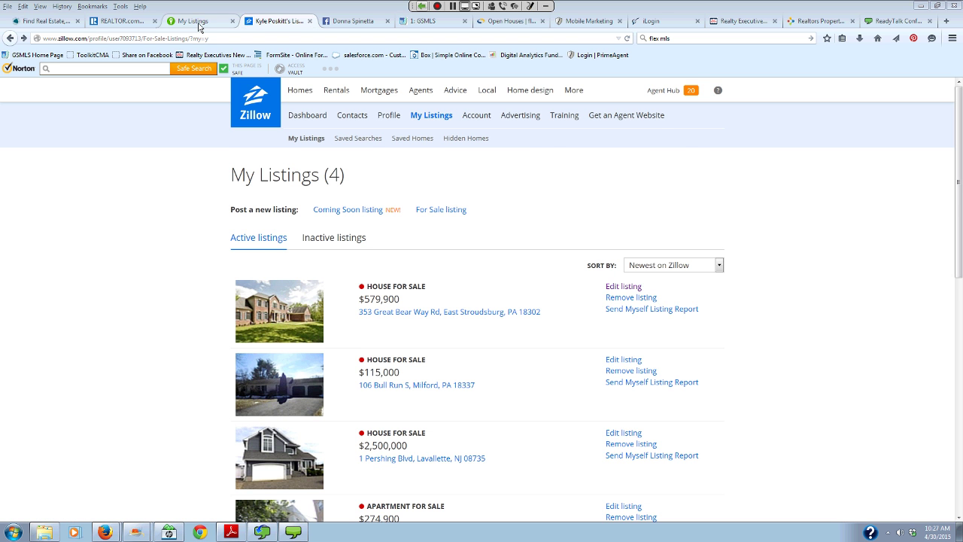
pyautogui.click(197, 21)
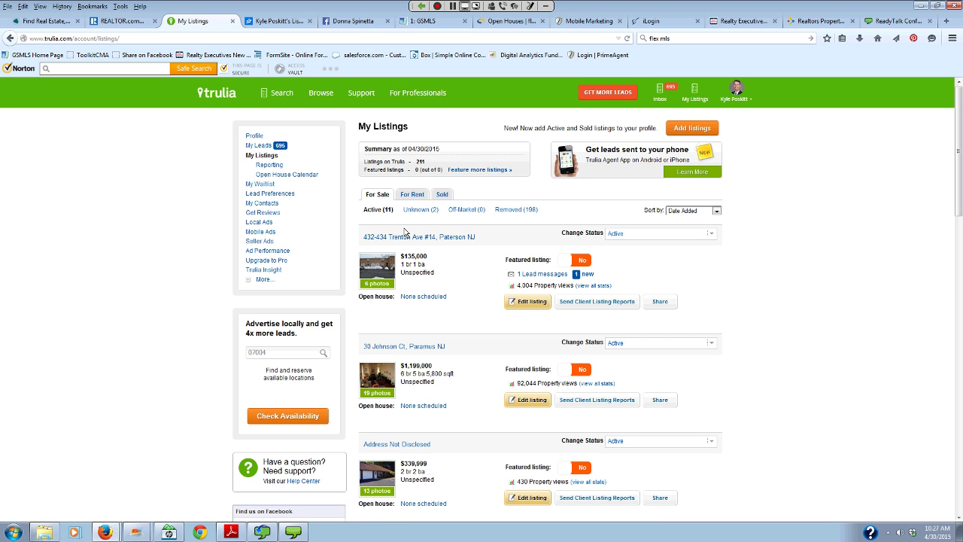
pyautogui.scroll(-4, 512, 376)
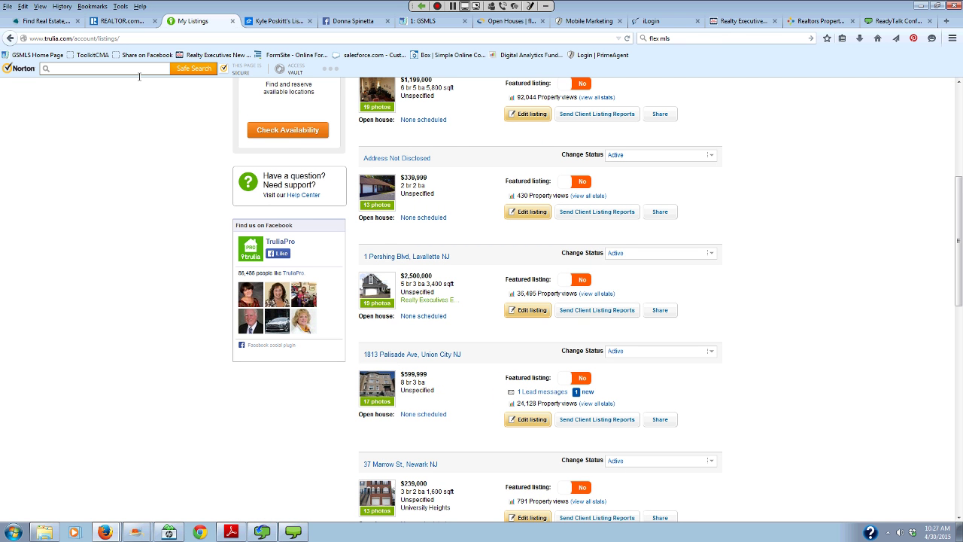
pyautogui.scroll(-2, 136, 163)
pyautogui.scroll(6, 135, 163)
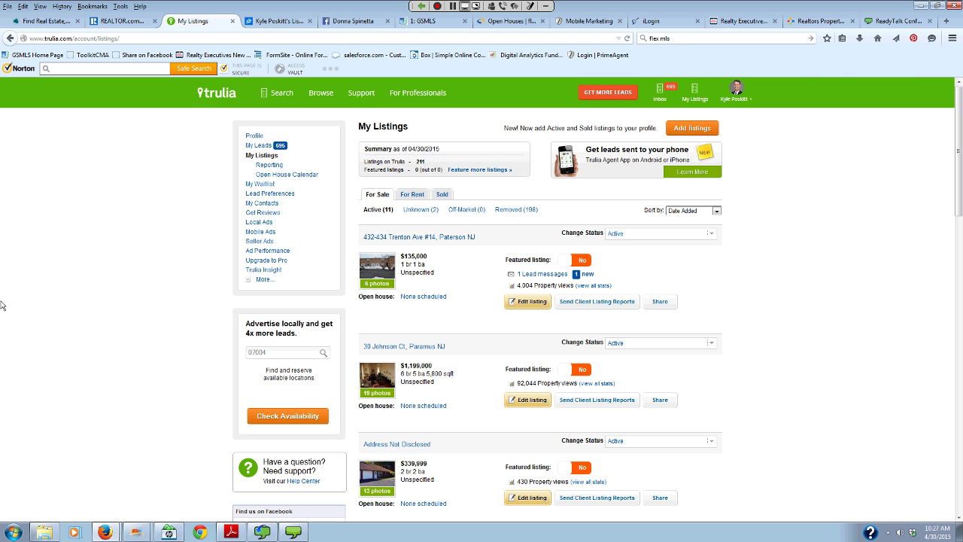
pyautogui.scroll(-3, 8, 301)
pyautogui.scroll(3, 12, 295)
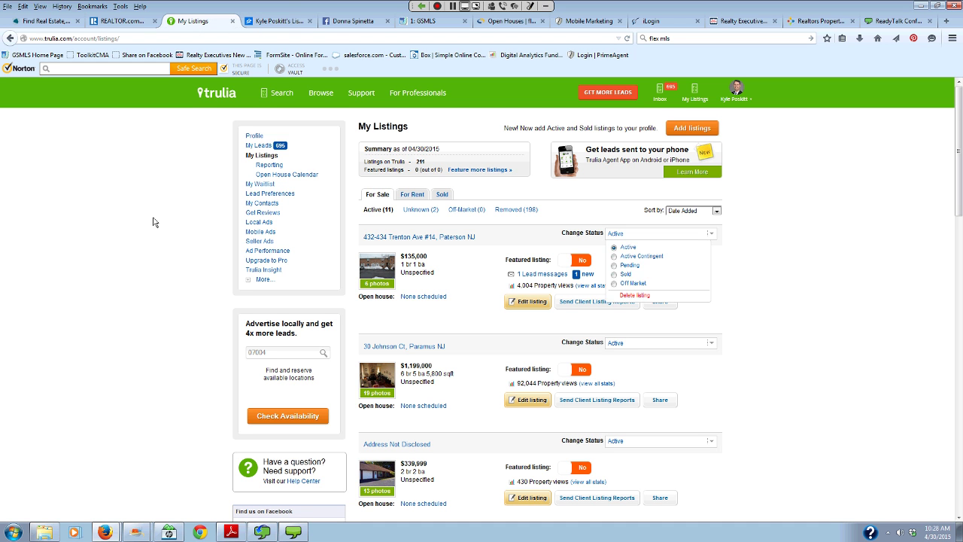
pyautogui.moveTo(693, 96)
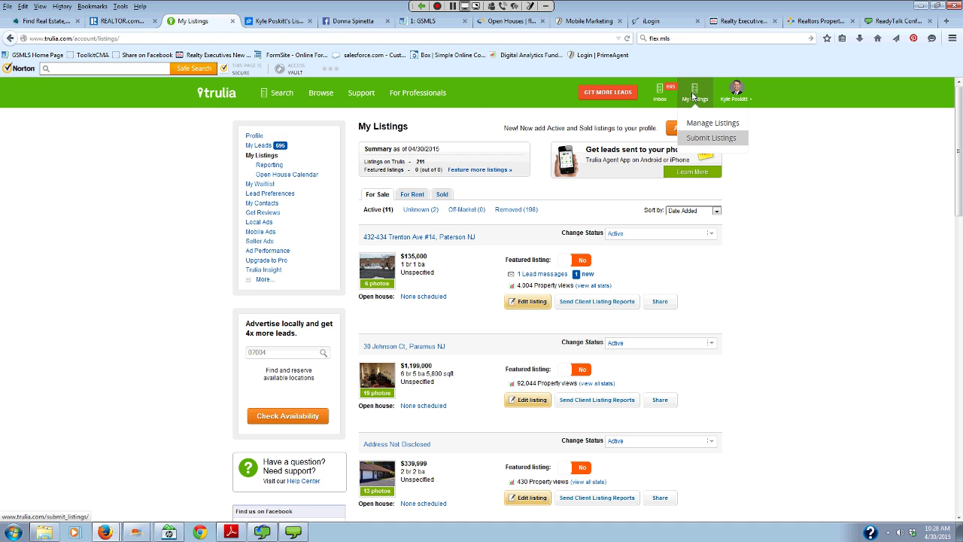
pyautogui.click(701, 127)
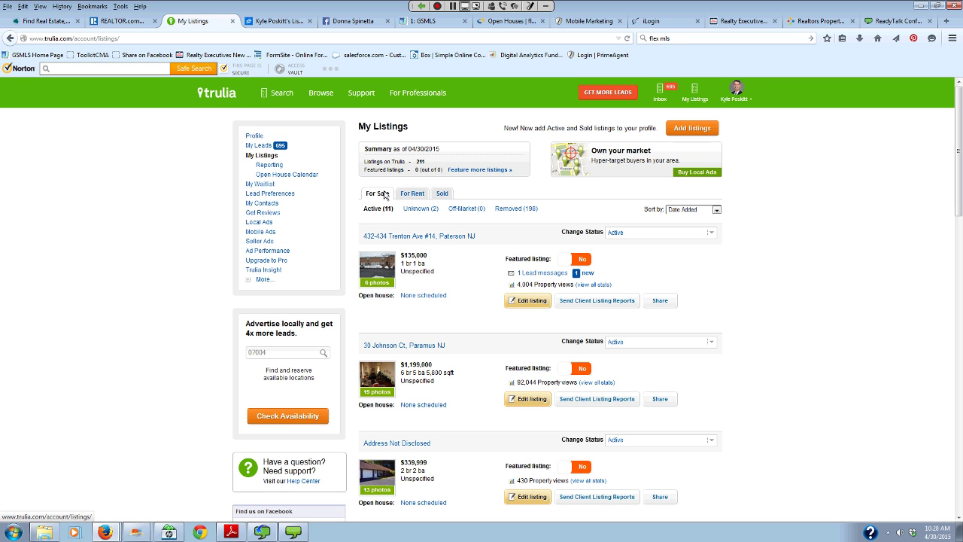
pyautogui.scroll(-9, 388, 203)
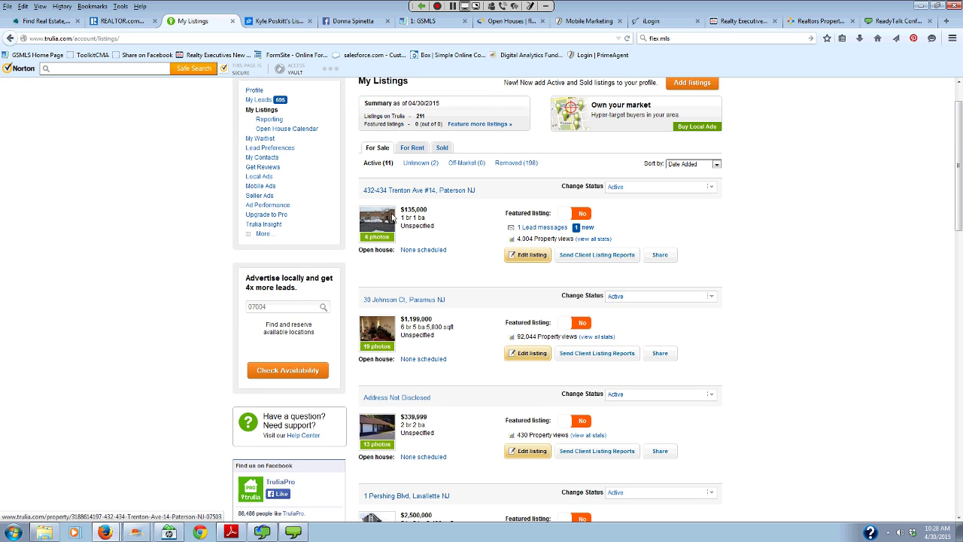
pyautogui.scroll(-9, 391, 217)
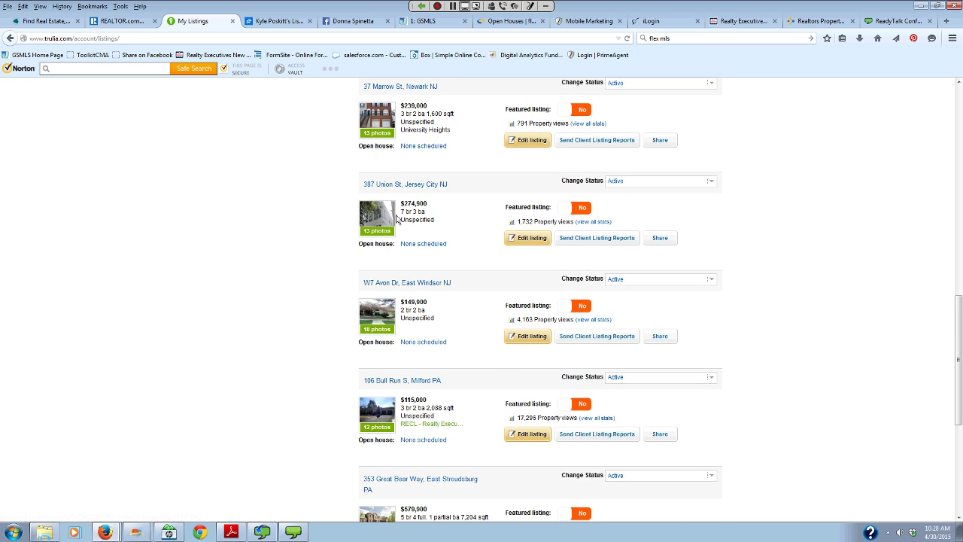
pyautogui.scroll(-2, 239, 263)
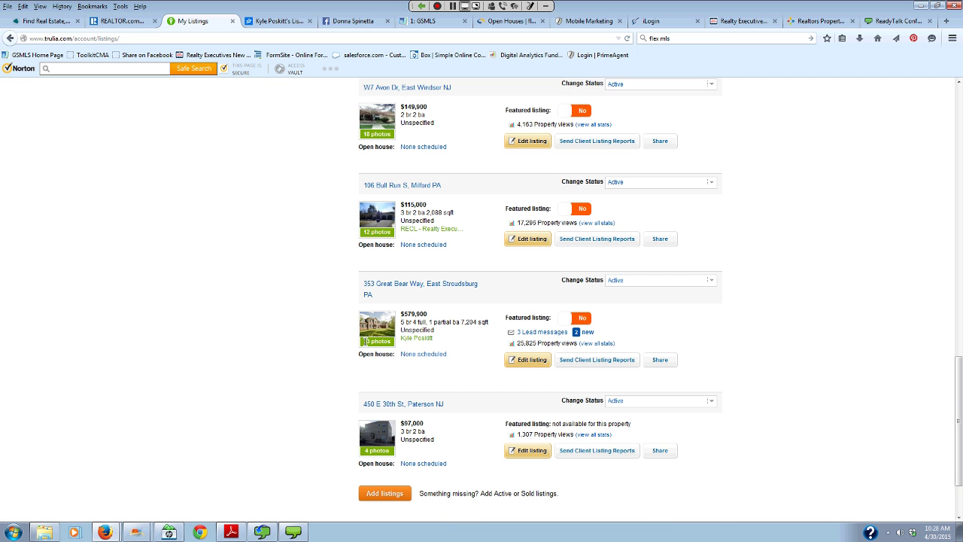
pyautogui.click(666, 360)
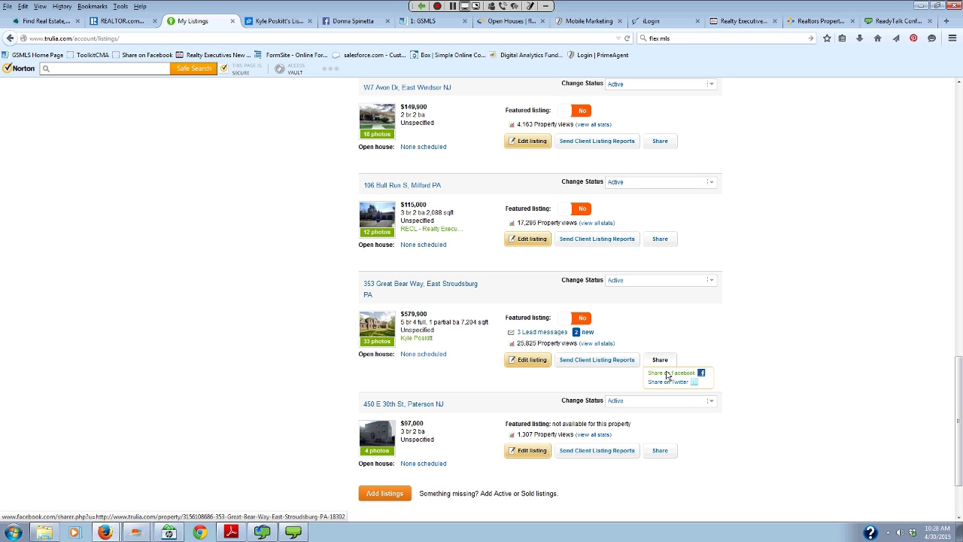
pyautogui.click(667, 374)
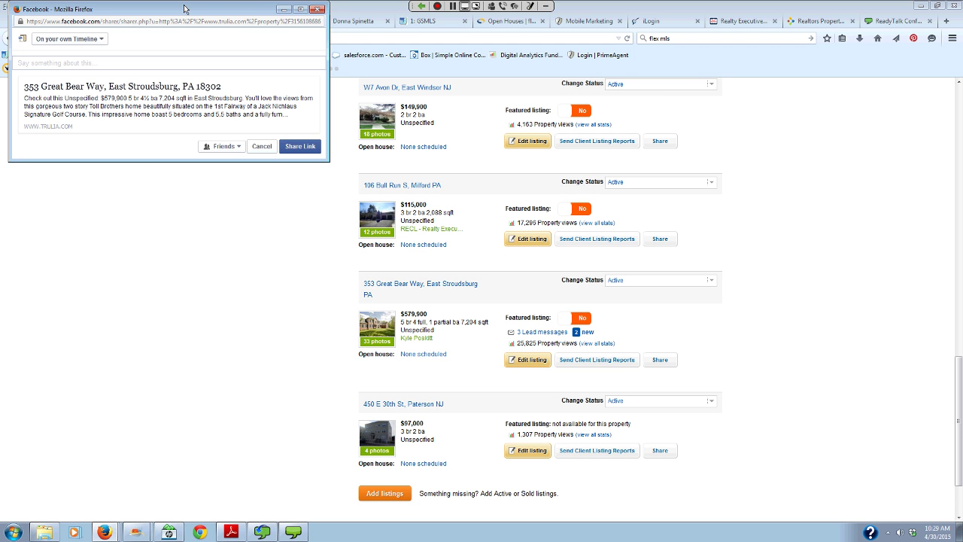
pyautogui.moveTo(184, 9); pyautogui.dragTo(191, 77)
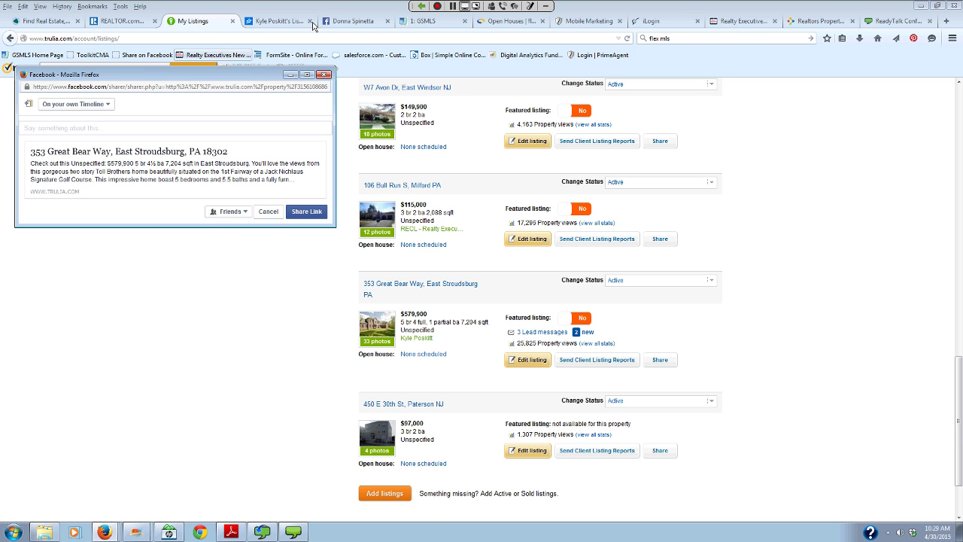
pyautogui.moveTo(222, 71); pyautogui.dragTo(234, 28)
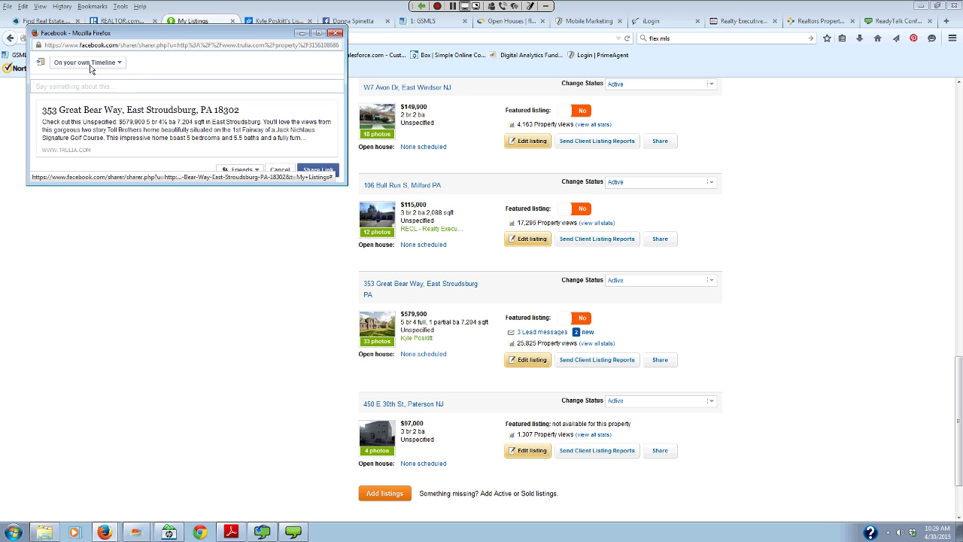
pyautogui.click(119, 66)
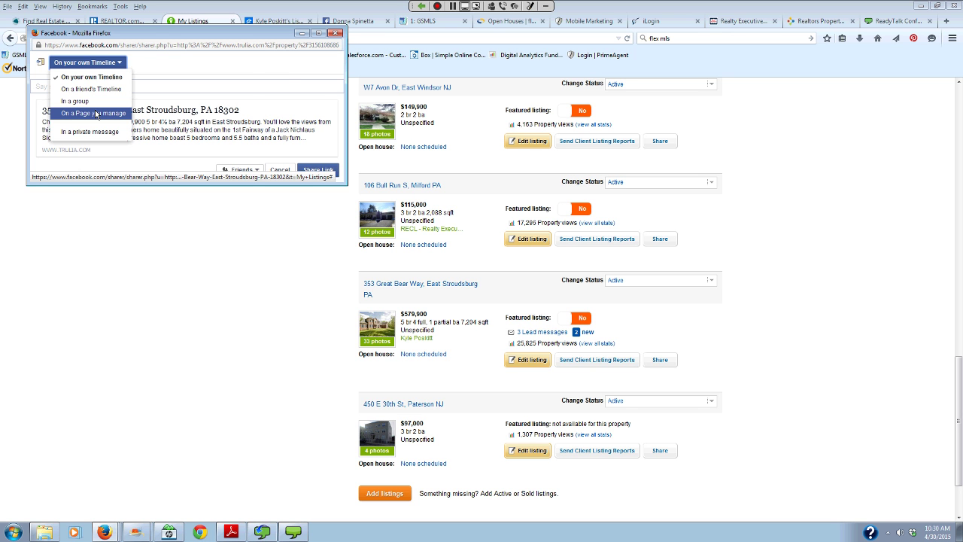
# - Choose 'On a Page you manage' with Sussex County Homes as both page and poster
pyautogui.click(96, 114)
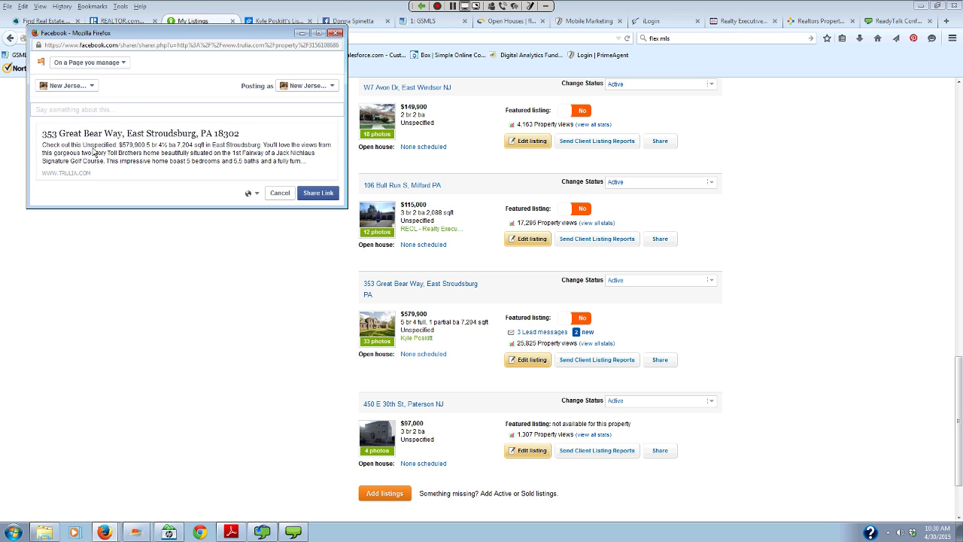
pyautogui.click(332, 86)
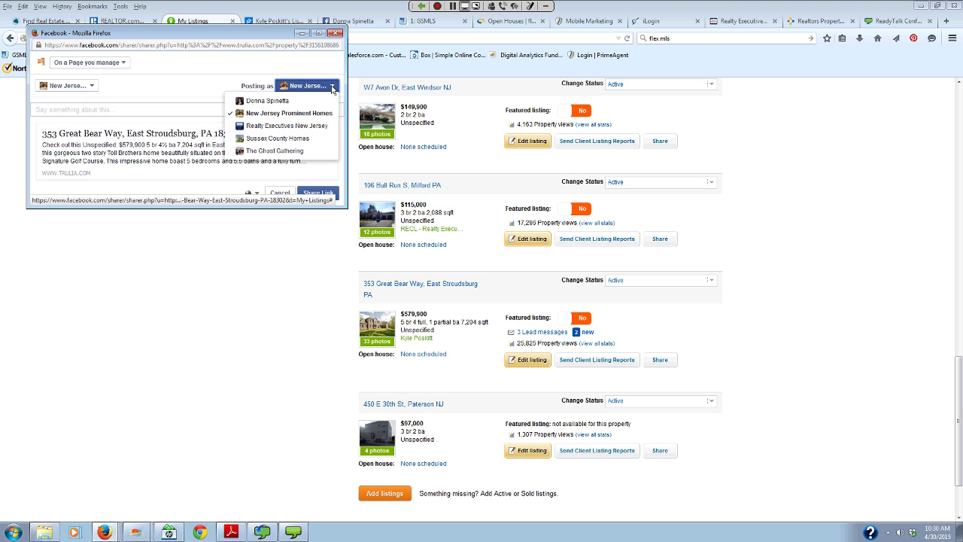
pyautogui.click(296, 140)
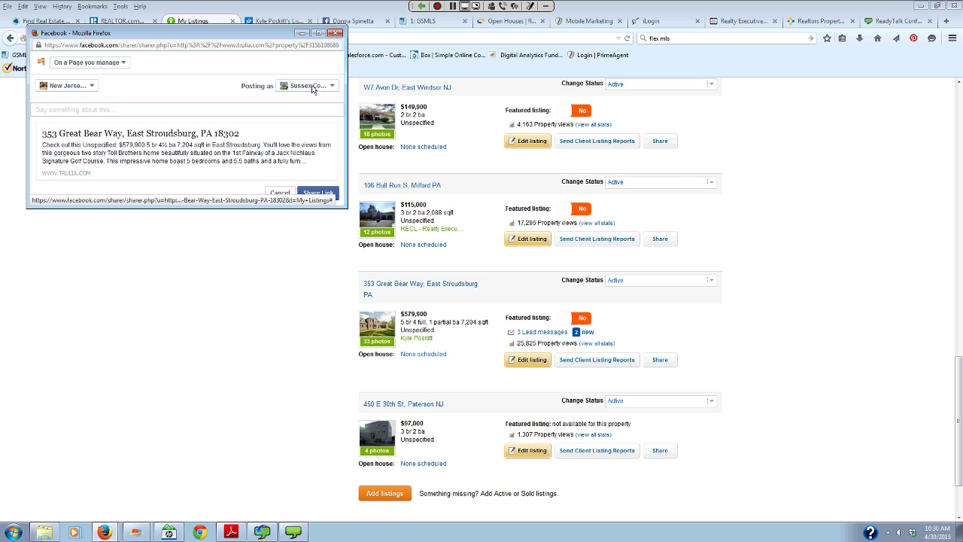
pyautogui.click(92, 86)
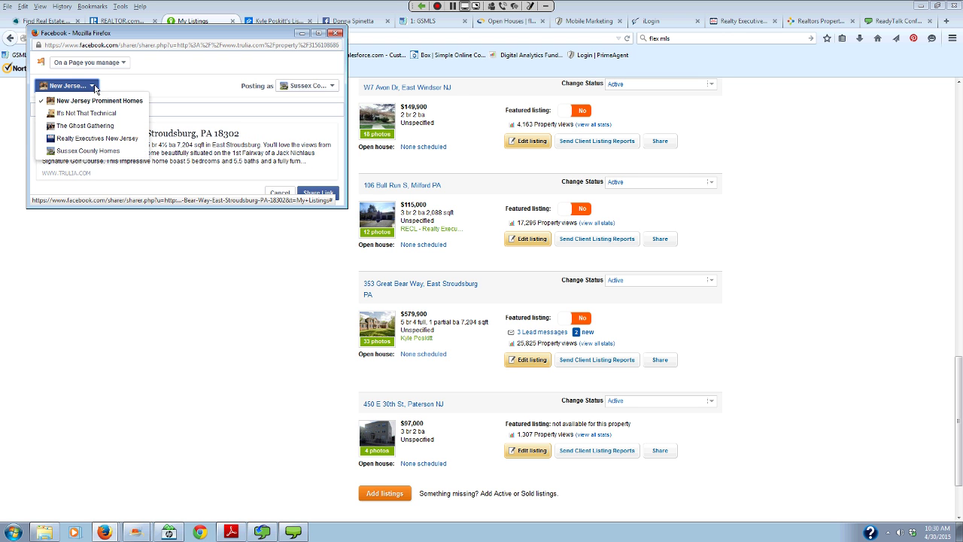
pyautogui.click(76, 151)
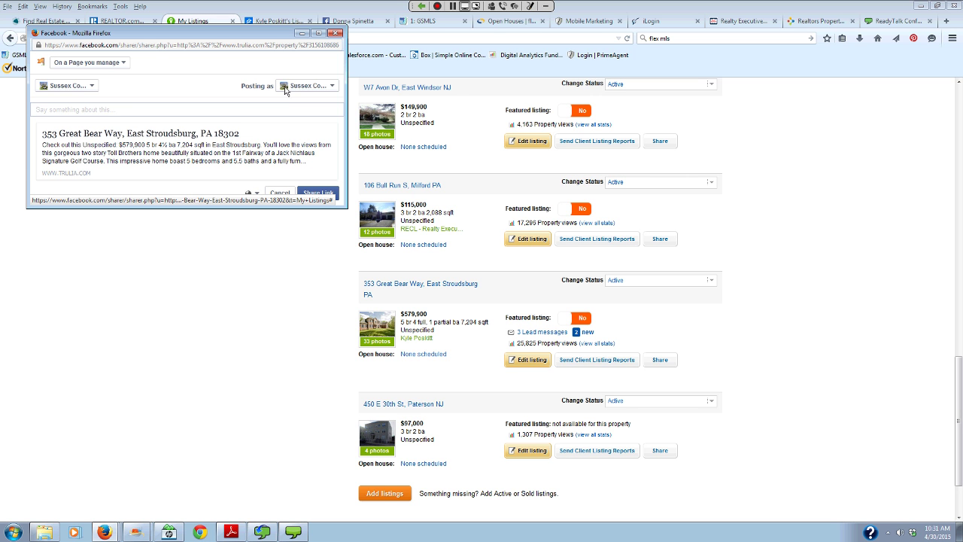
# - Share the listing link, then go to the Sussex County Homes Facebook Page
pyautogui.click(317, 194)
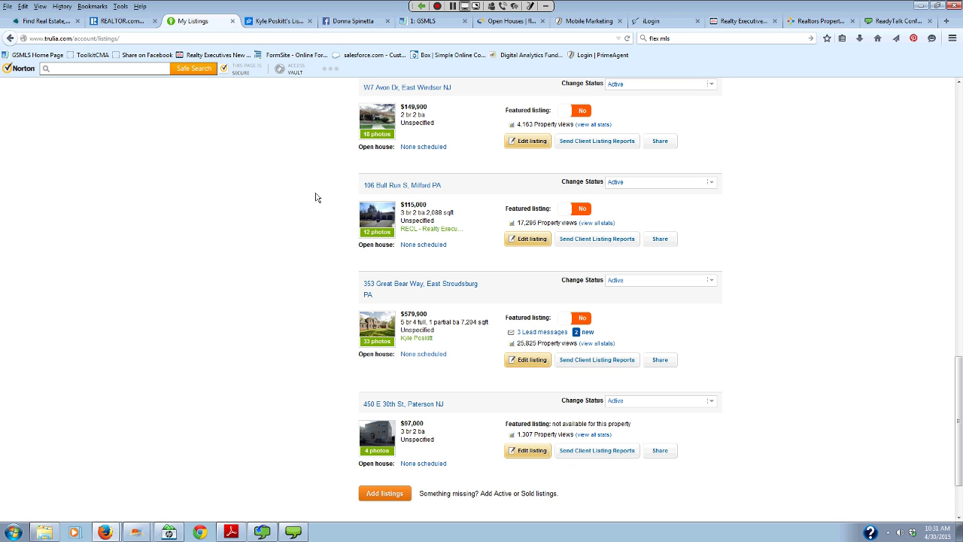
pyautogui.click(350, 23)
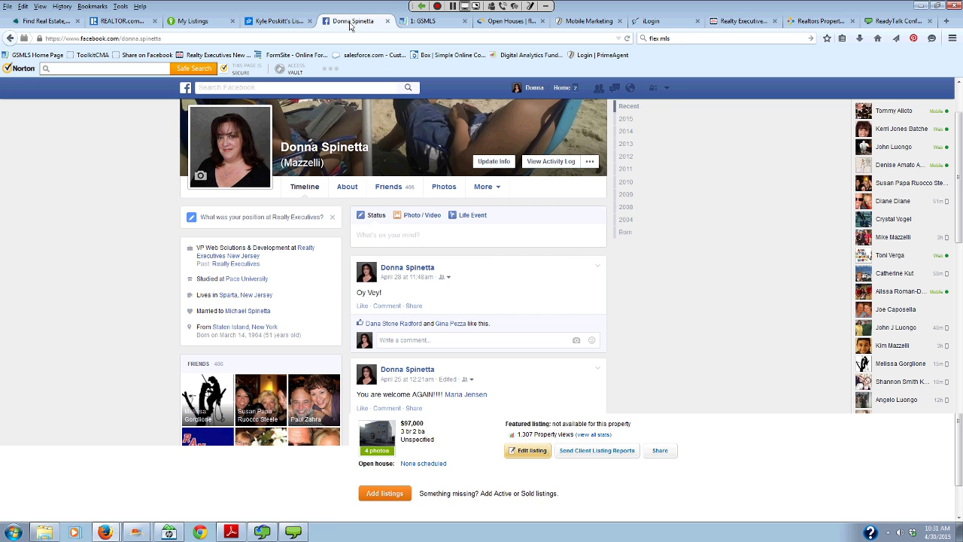
pyautogui.click(666, 89)
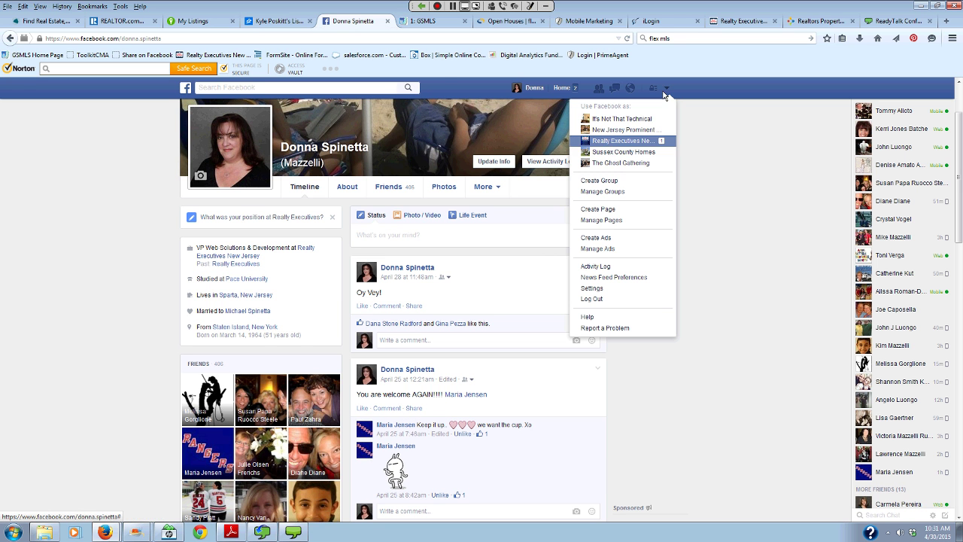
pyautogui.click(644, 151)
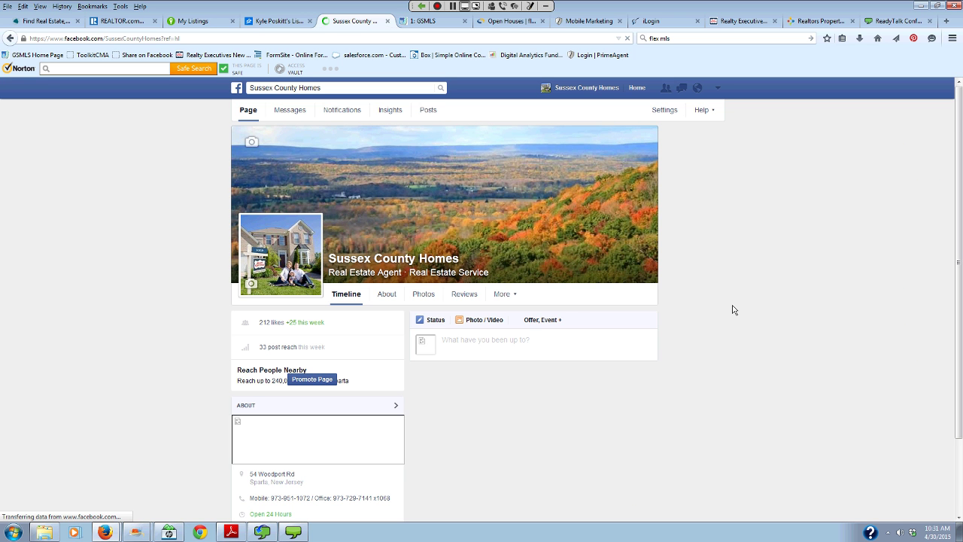
pyautogui.scroll(-3, 466, 330)
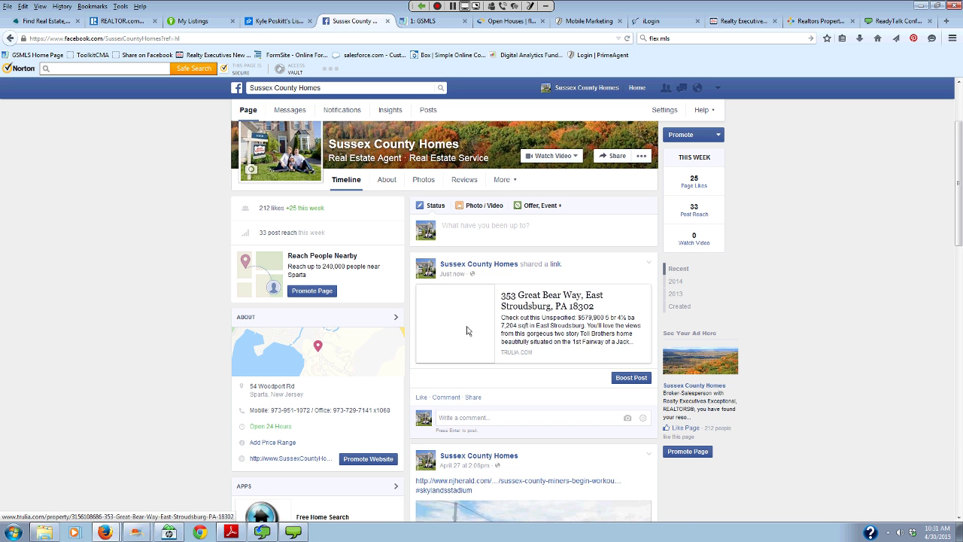
pyautogui.scroll(-1, 467, 330)
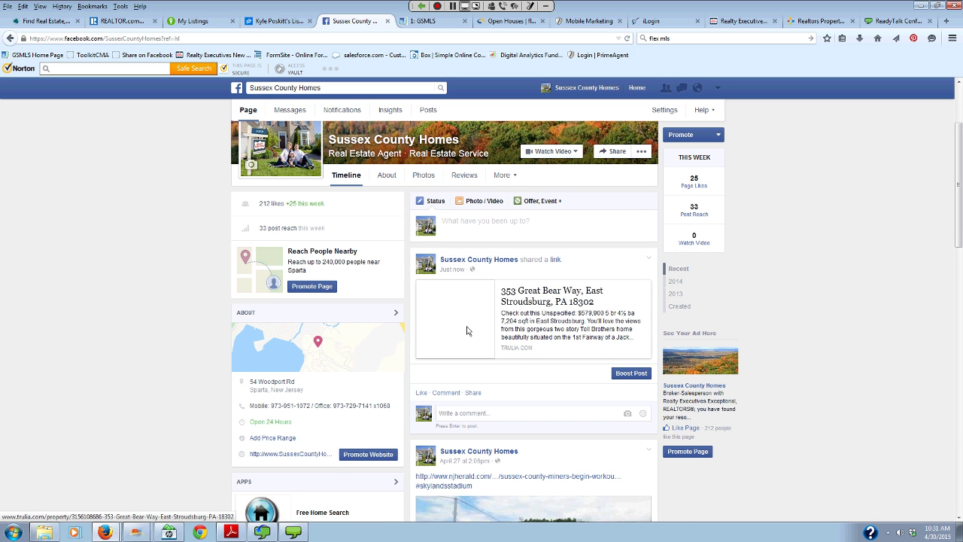
pyautogui.scroll(-2, 516, 301)
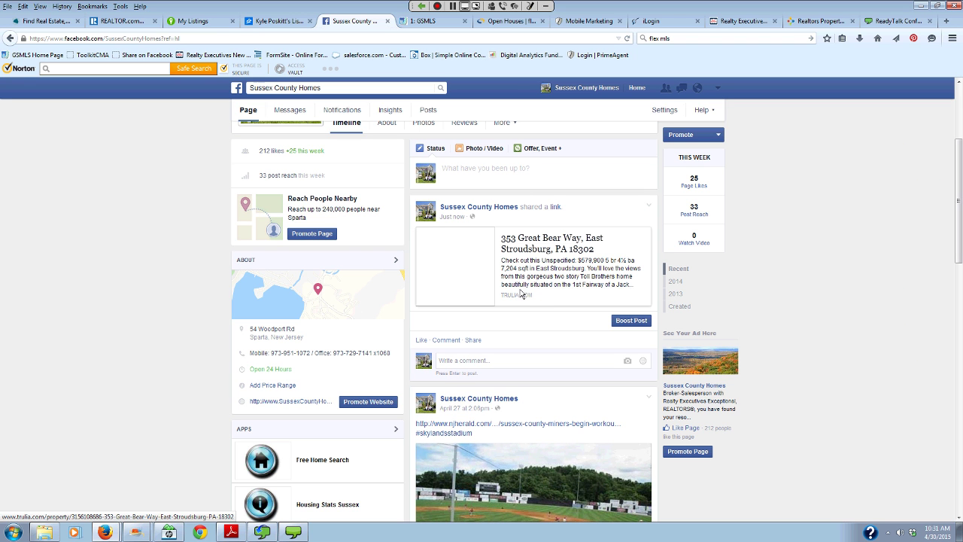
pyautogui.click(535, 245)
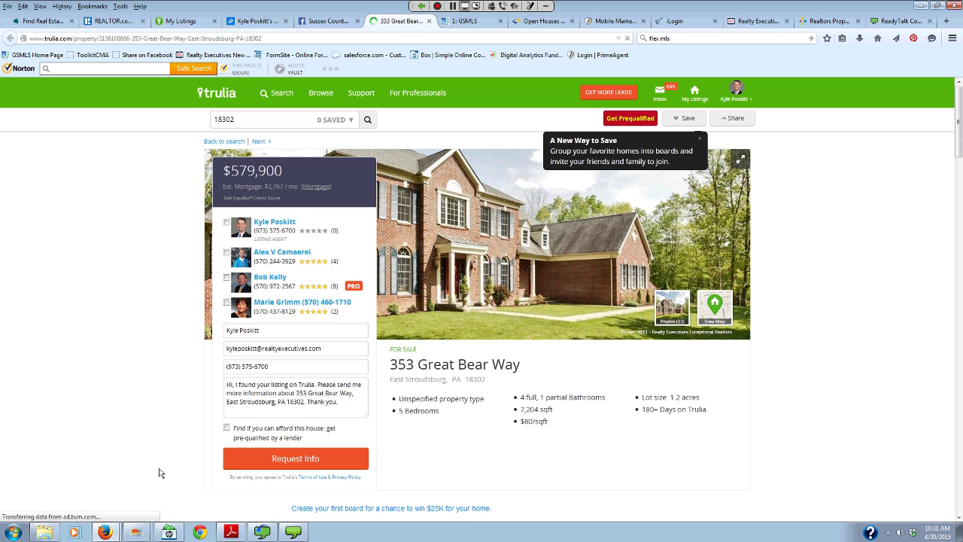
pyautogui.click(429, 21)
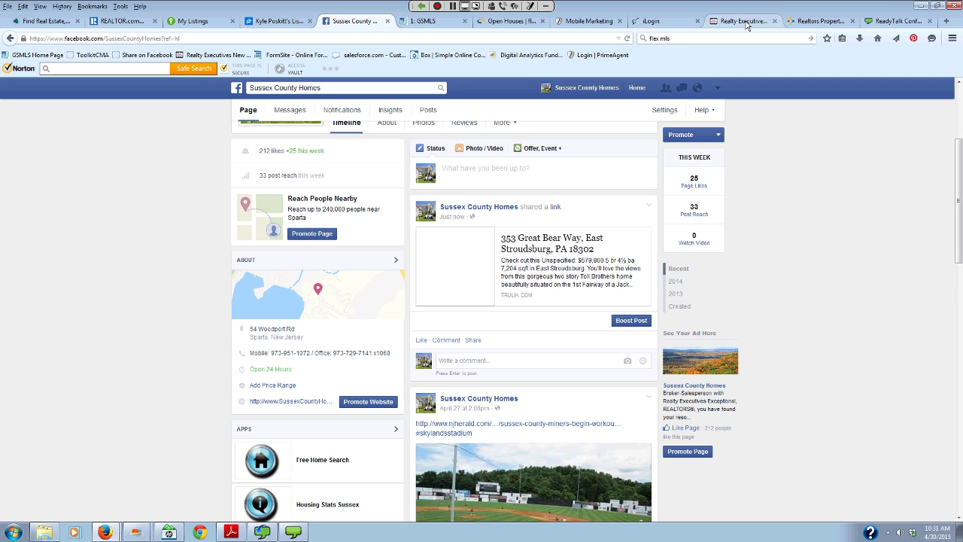
pyautogui.click(746, 25)
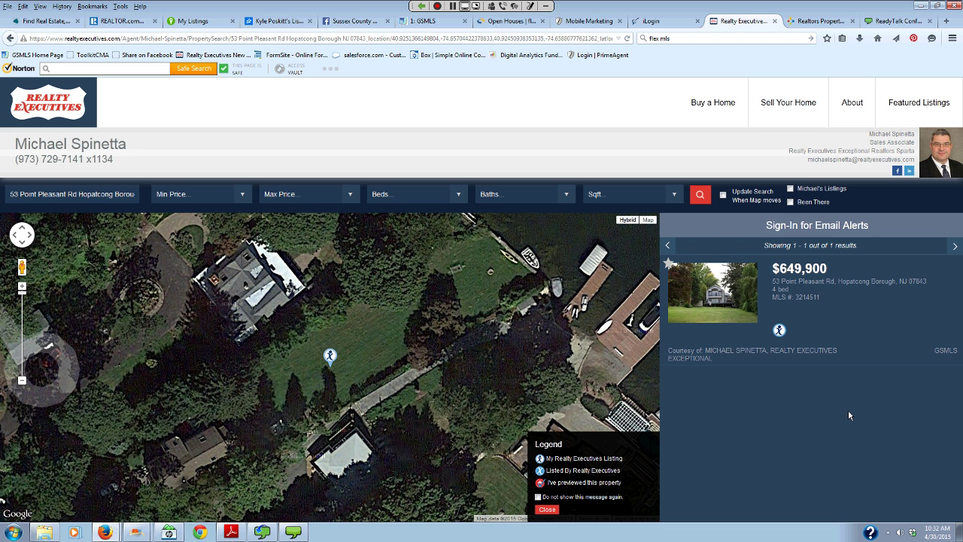
pyautogui.click(272, 38)
pyautogui.rightClick(272, 37)
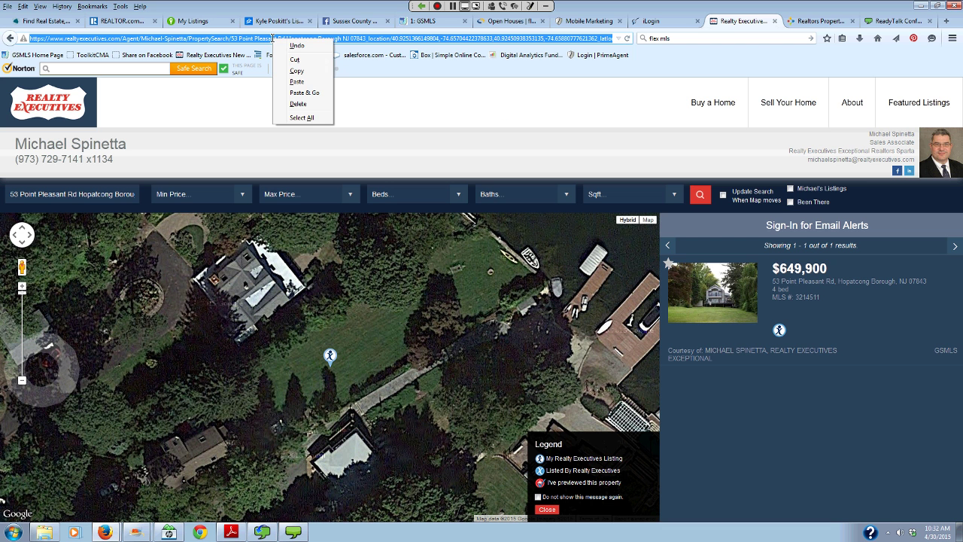
pyautogui.click(298, 73)
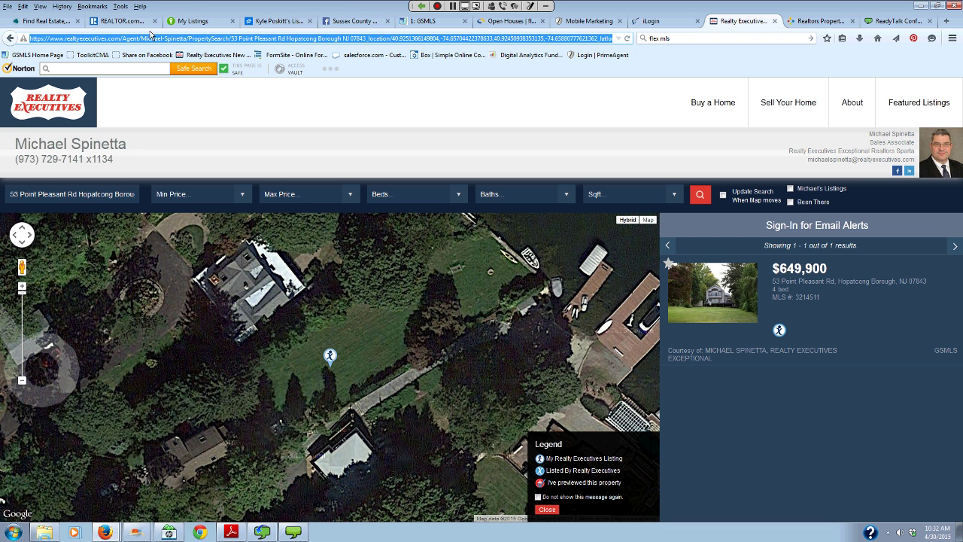
# - Switch Facebook to act as the New Jersey Prominent Homes page
pyautogui.click(323, 23)
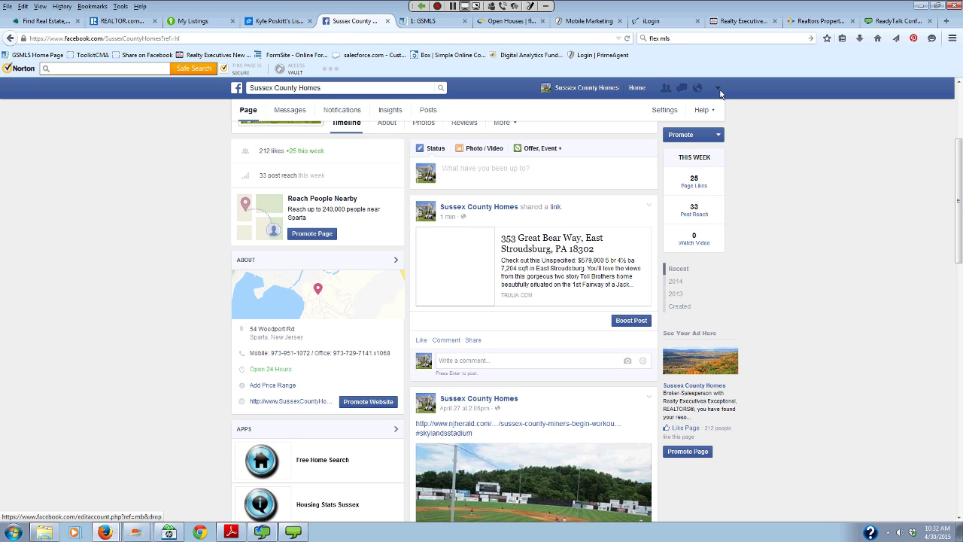
pyautogui.click(719, 88)
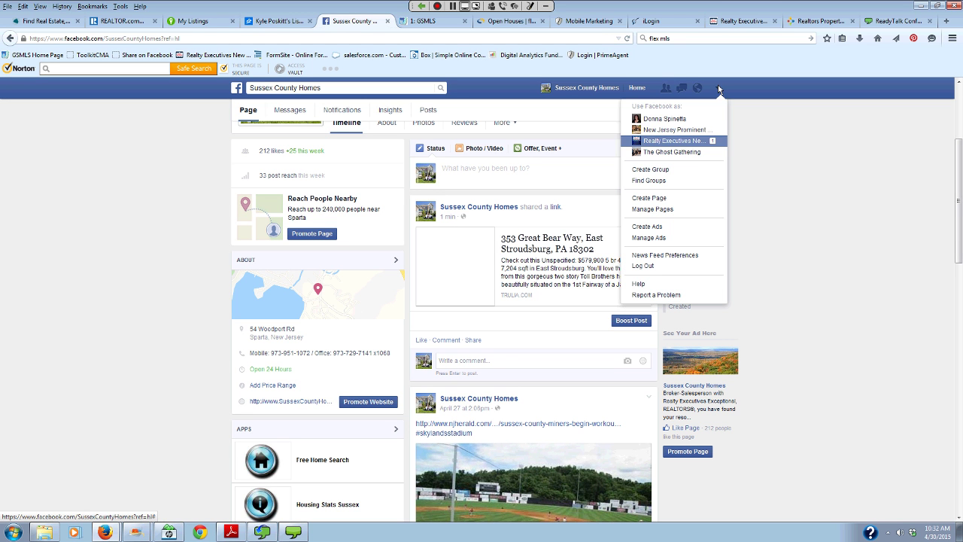
pyautogui.click(679, 131)
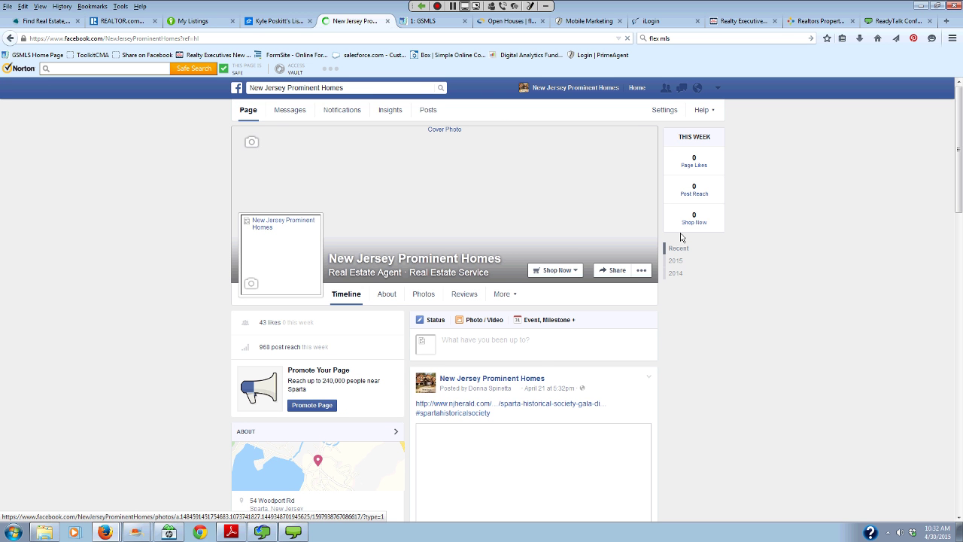
pyautogui.rightClick(452, 340)
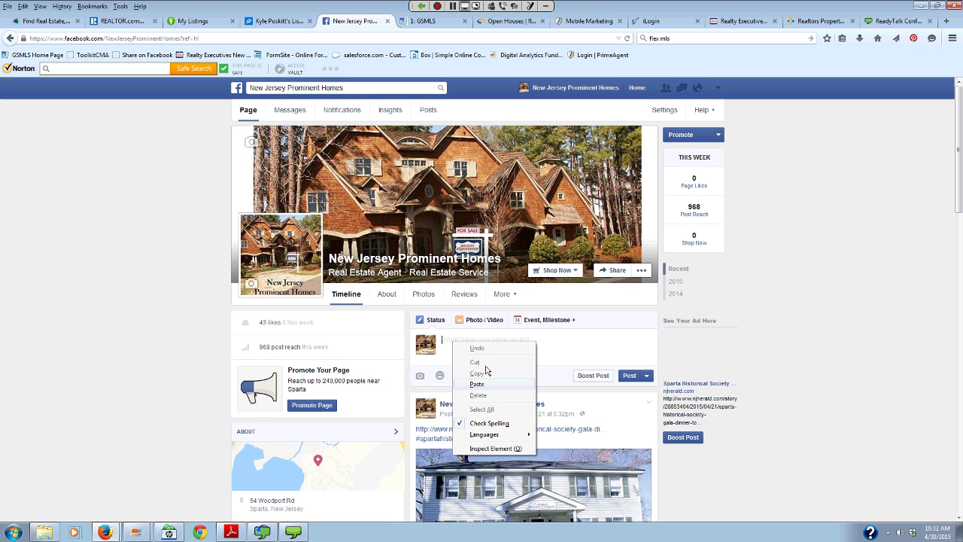
pyautogui.click(476, 385)
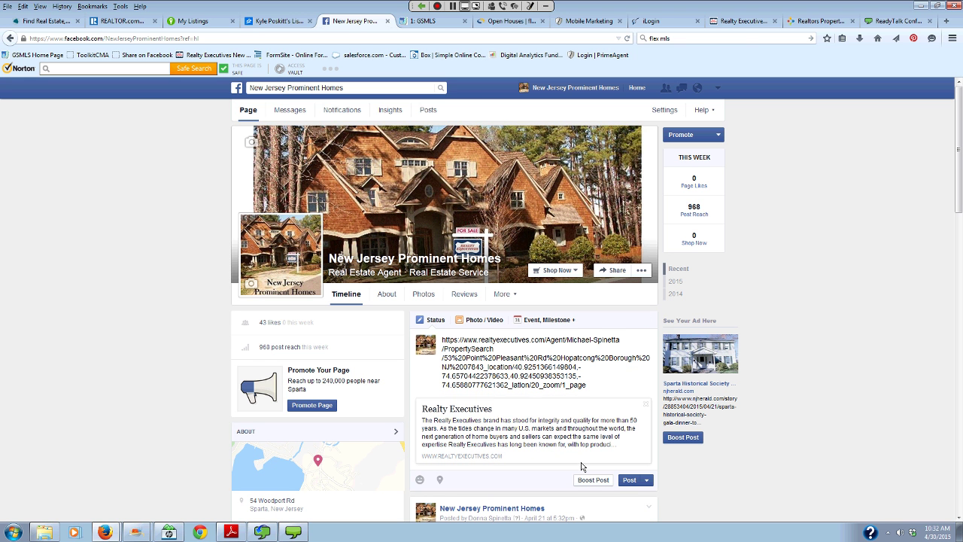
pyautogui.click(442, 339)
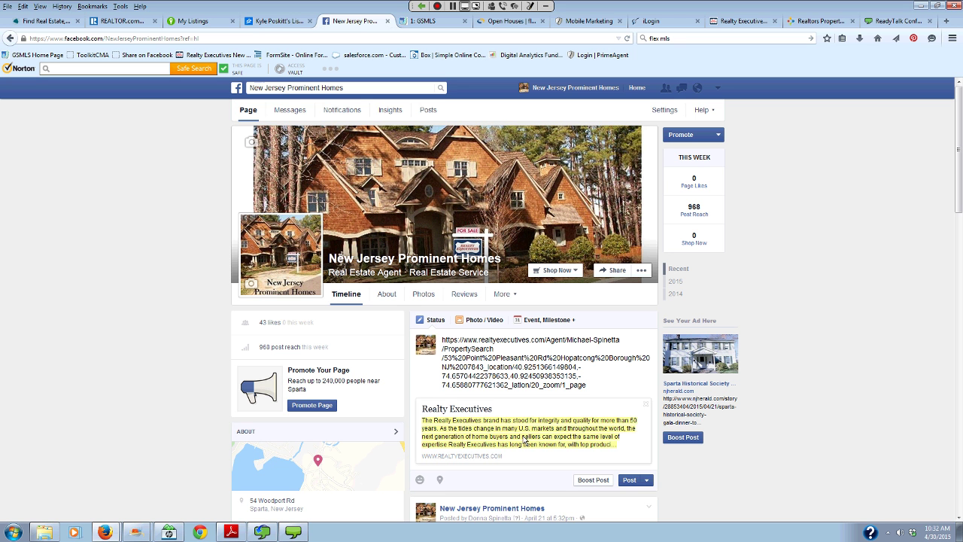
pyautogui.scroll(-1, 525, 441)
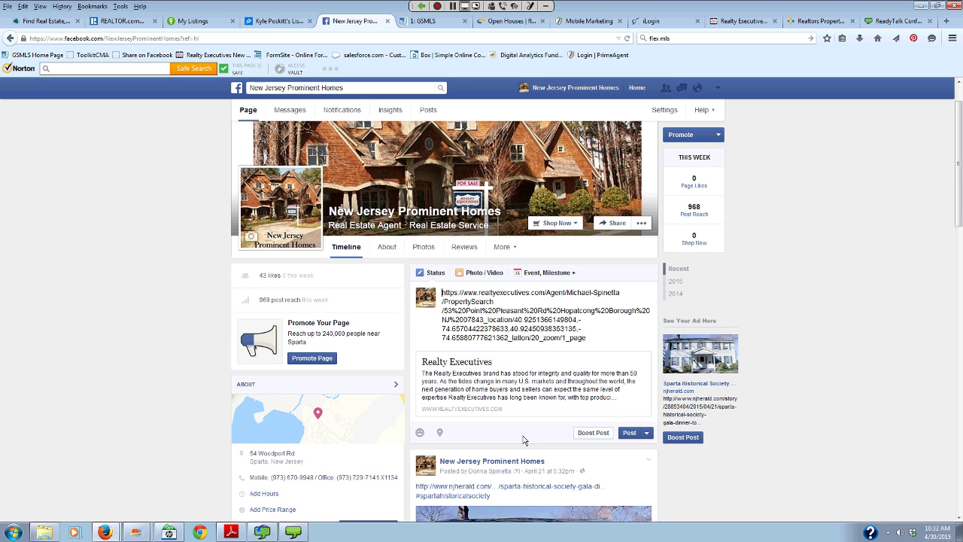
pyautogui.scroll(-1, 488, 260)
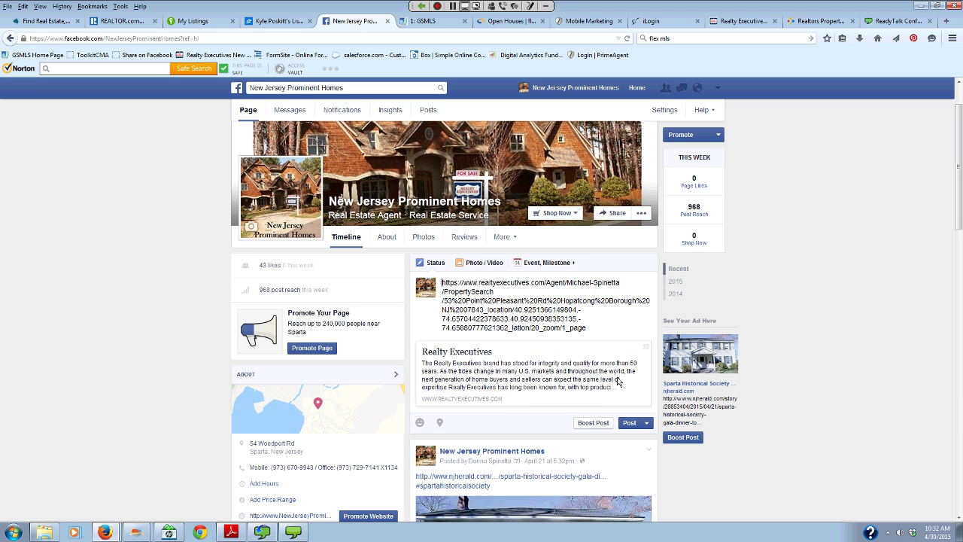
pyautogui.click(554, 383)
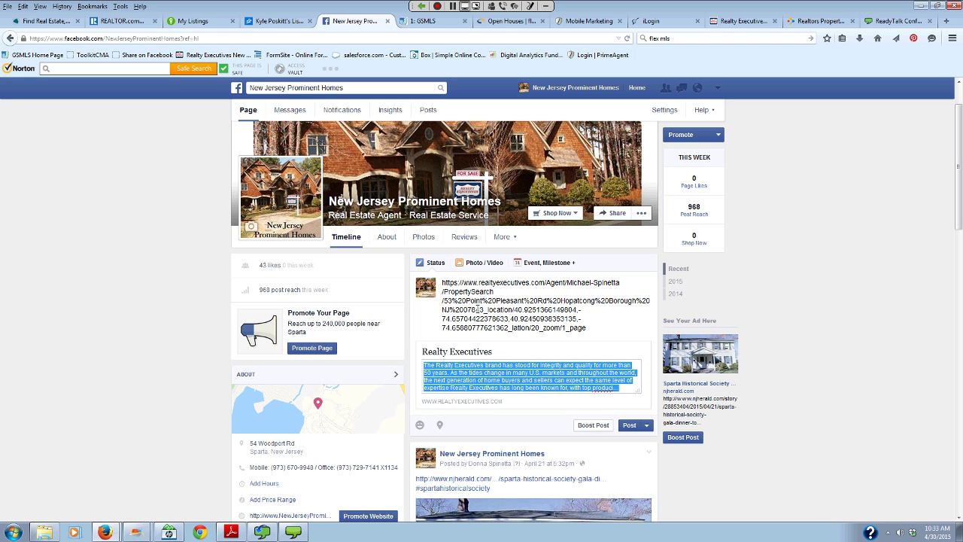
pyautogui.click(536, 407)
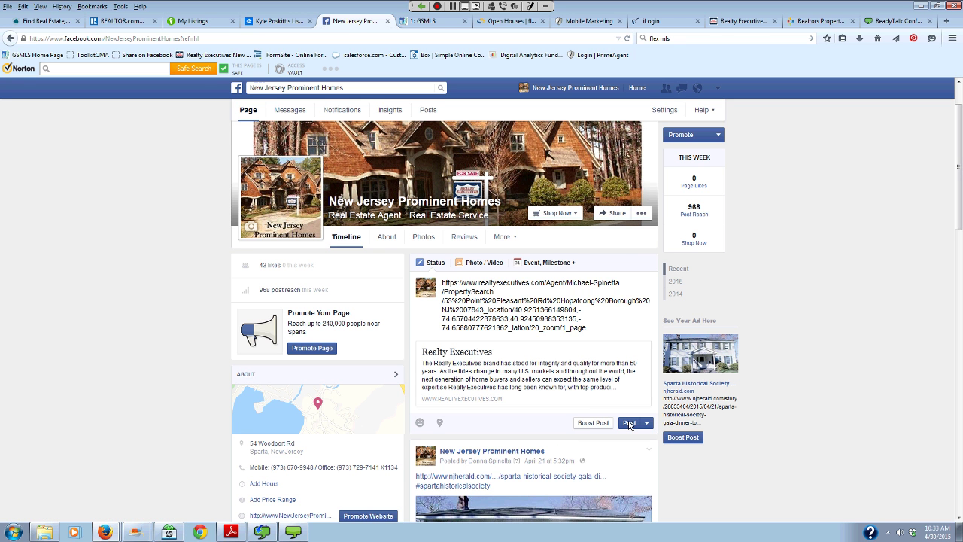
pyautogui.click(629, 422)
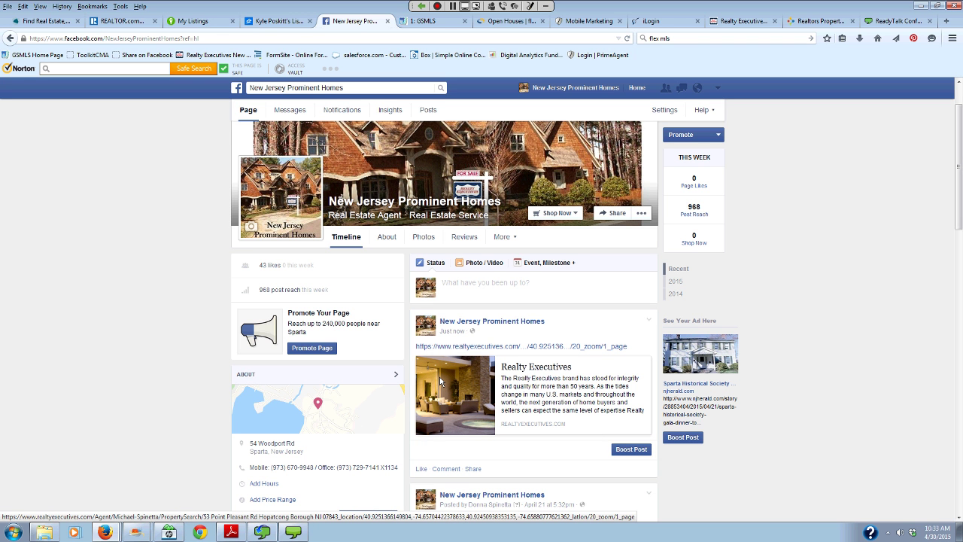
pyautogui.click(461, 412)
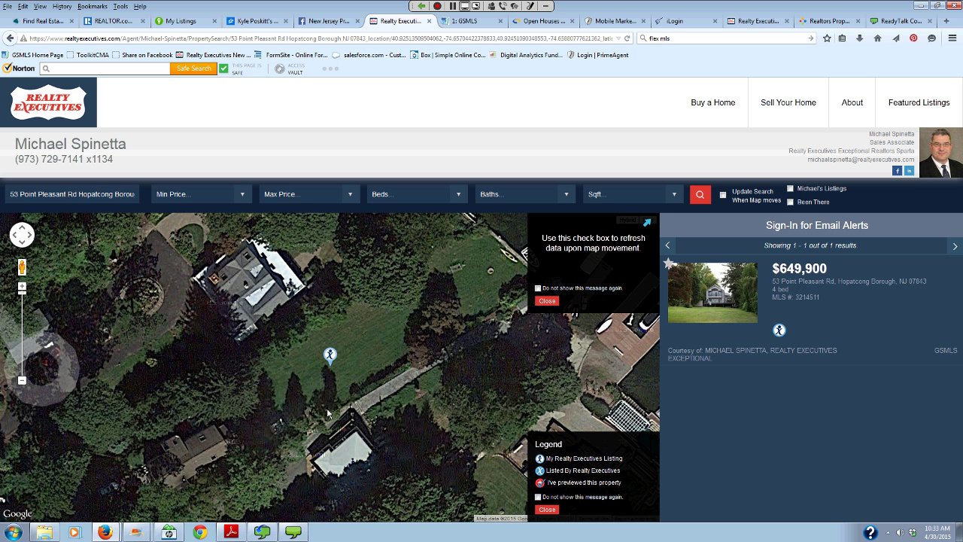
pyautogui.click(795, 299)
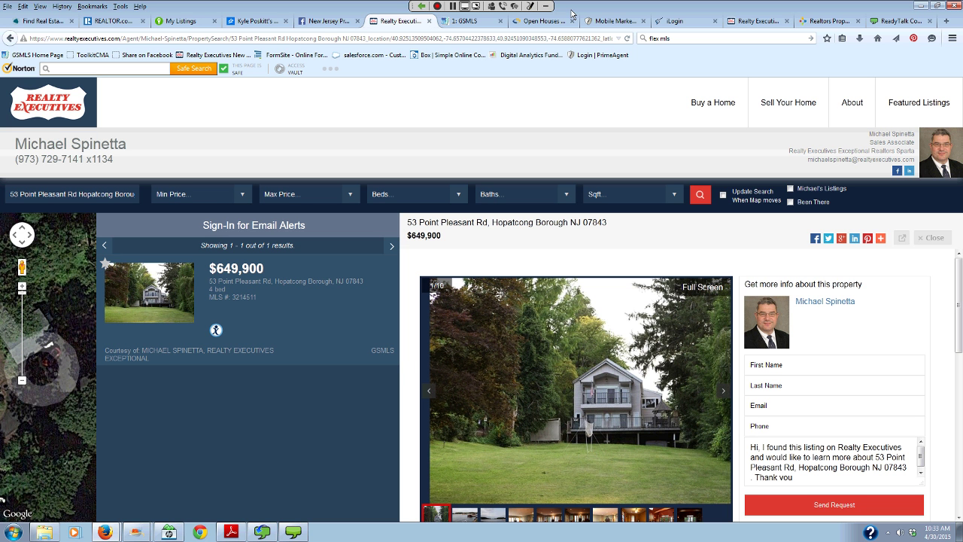
pyautogui.click(325, 22)
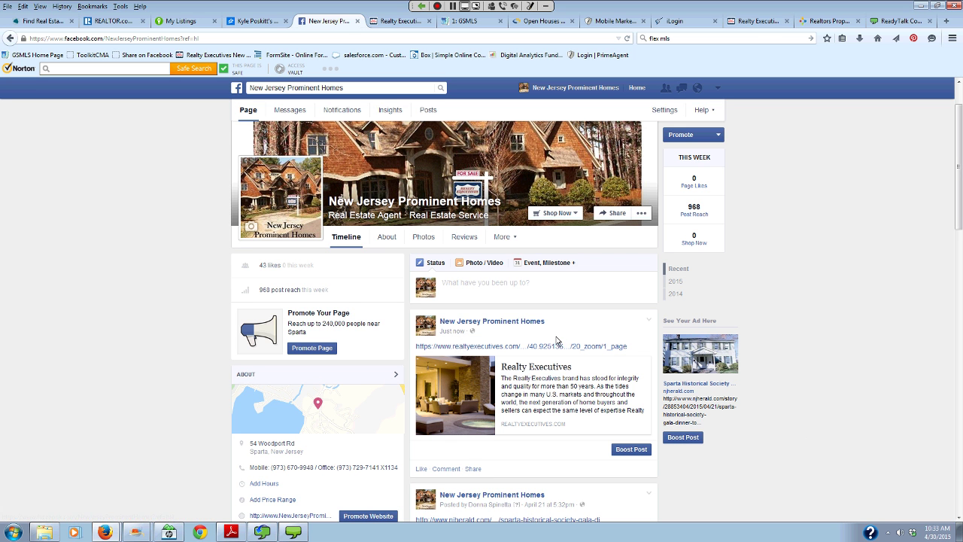
pyautogui.click(647, 321)
pyautogui.click(621, 351)
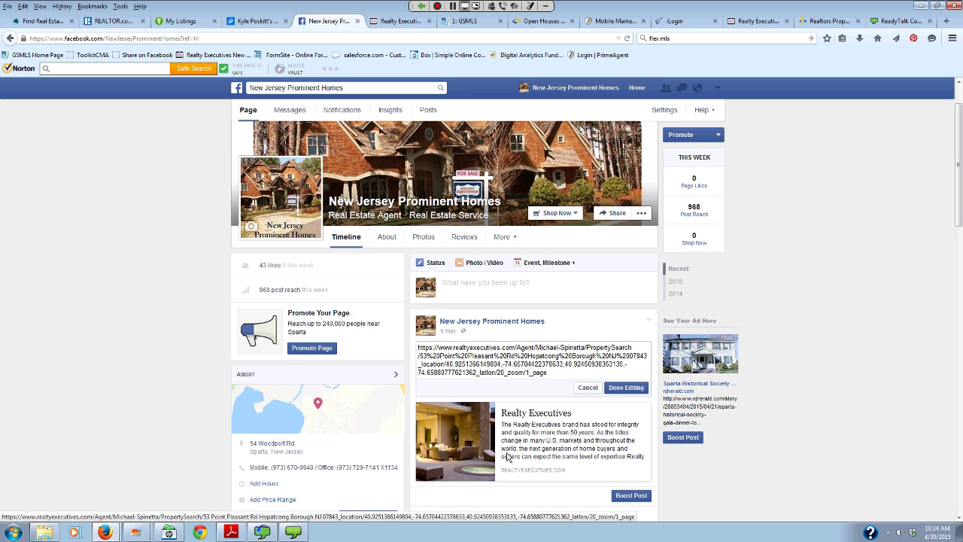
pyautogui.click(625, 388)
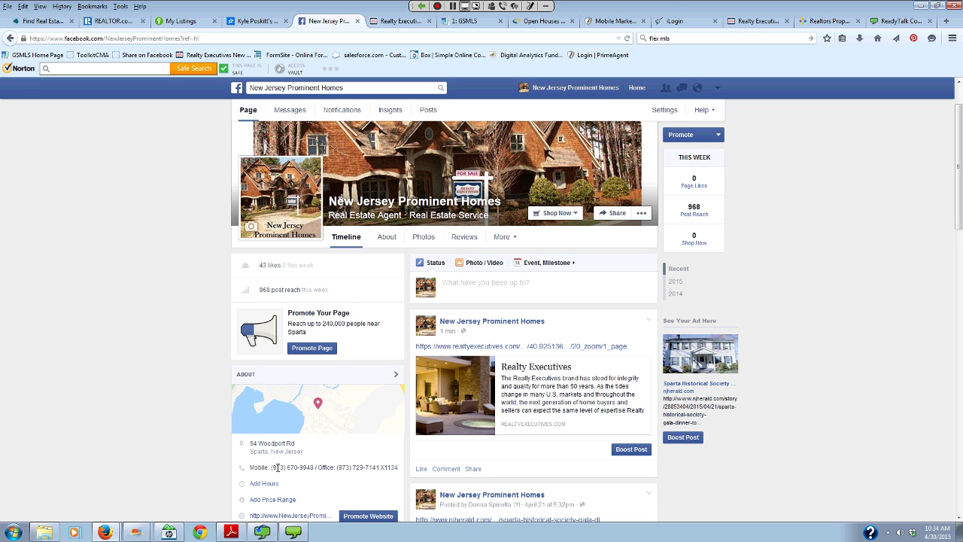
pyautogui.moveTo(271, 533)
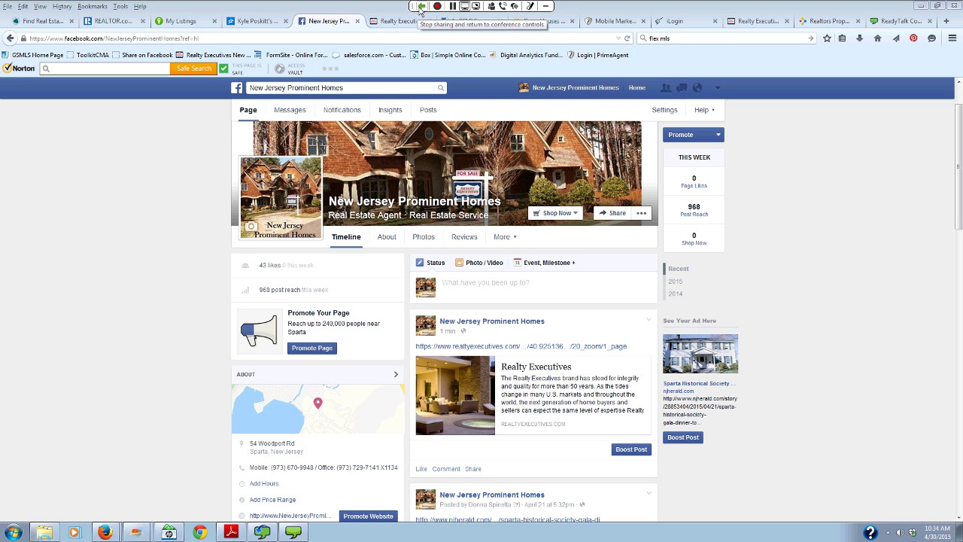
# - Bring Executive Edge in Firefox to the front and open Marketing Materials
pyautogui.click(420, 7)
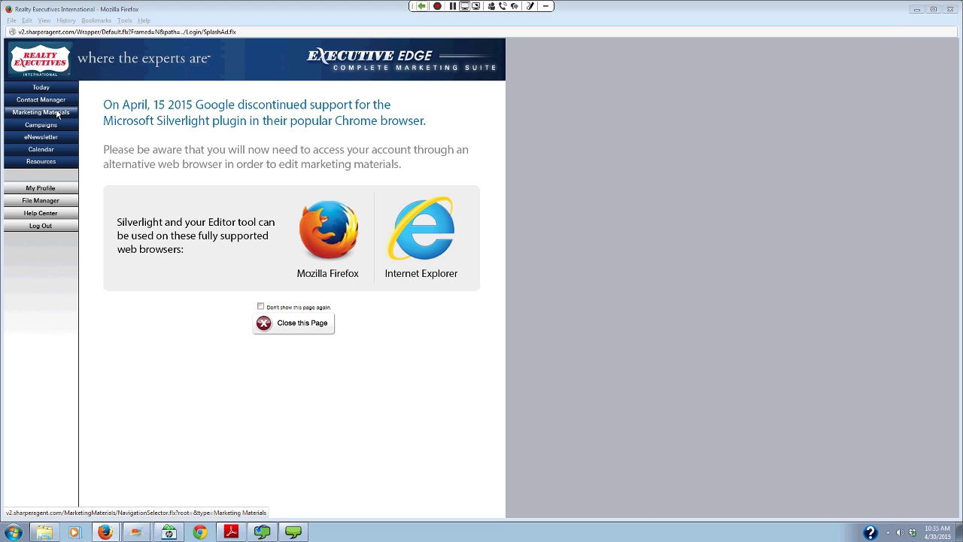
pyautogui.click(58, 113)
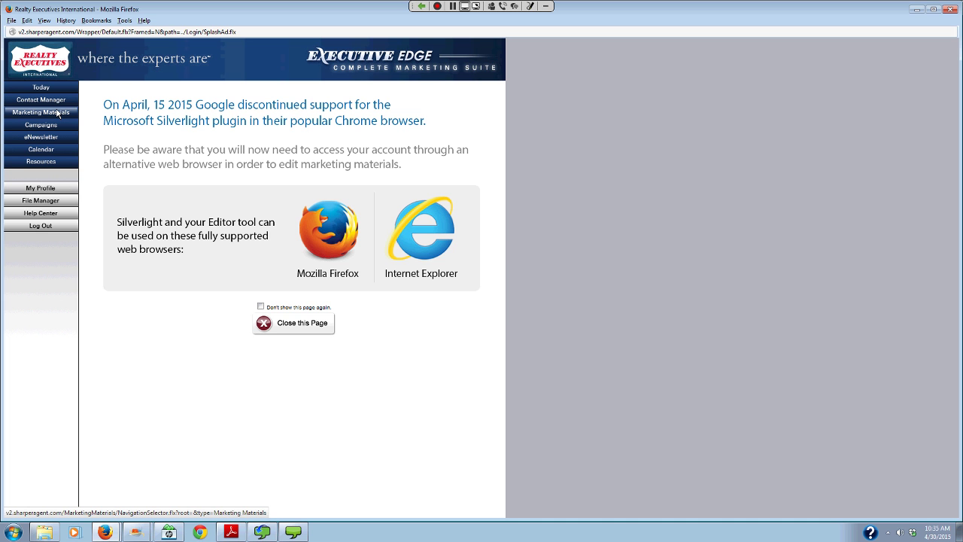
pyautogui.click(57, 113)
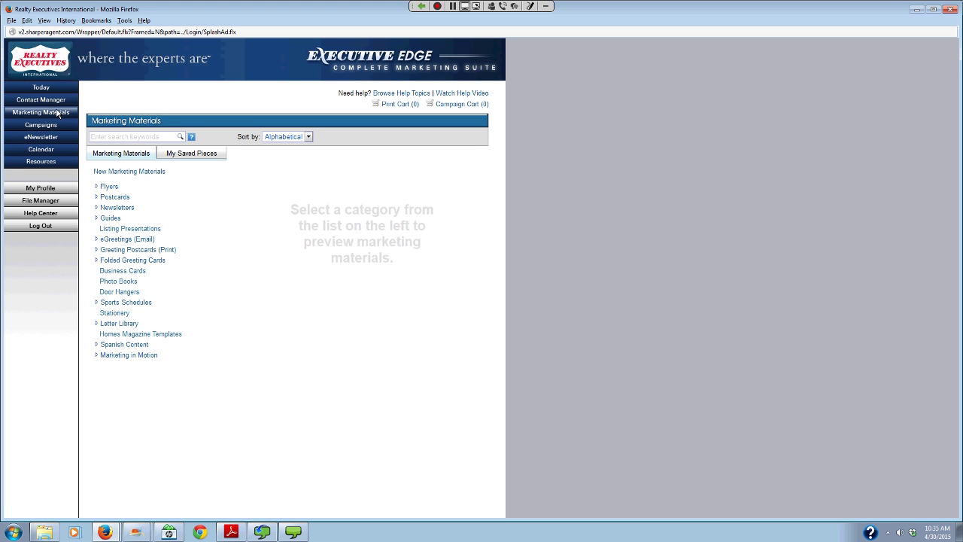
# - Search for 'open house' and open the OH Shield Photo_01 (5.5 x 4.25) postcard for editing
pyautogui.click(167, 136)
pyautogui.write('open house')
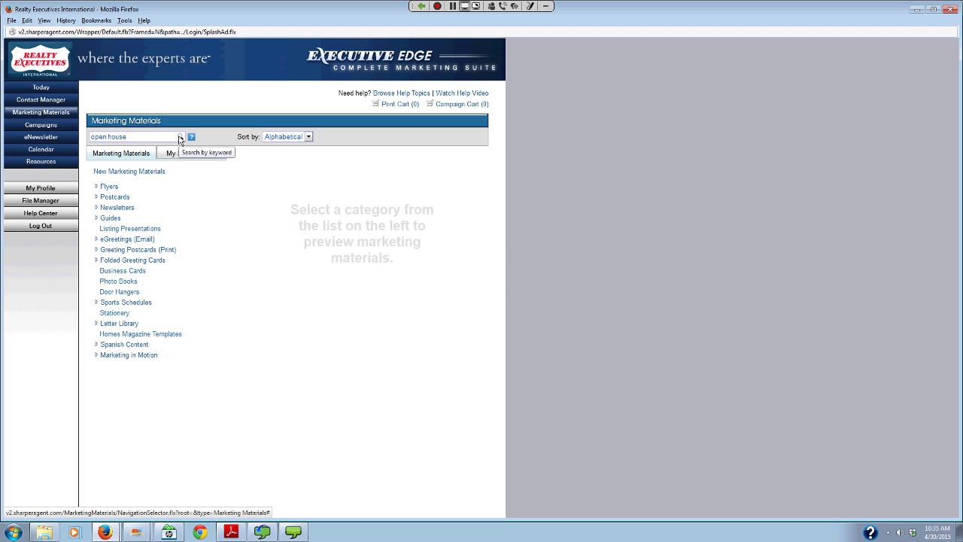
pyautogui.click(180, 138)
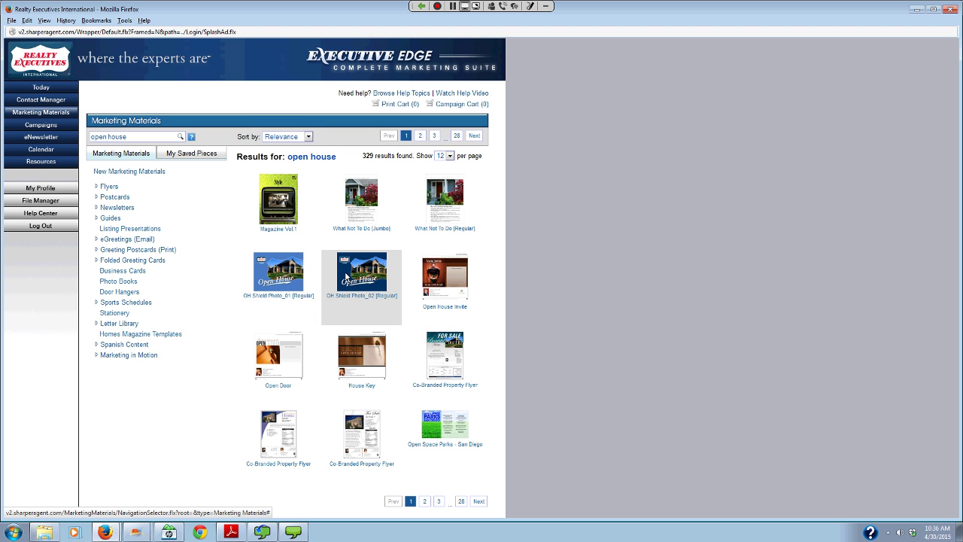
pyautogui.click(280, 277)
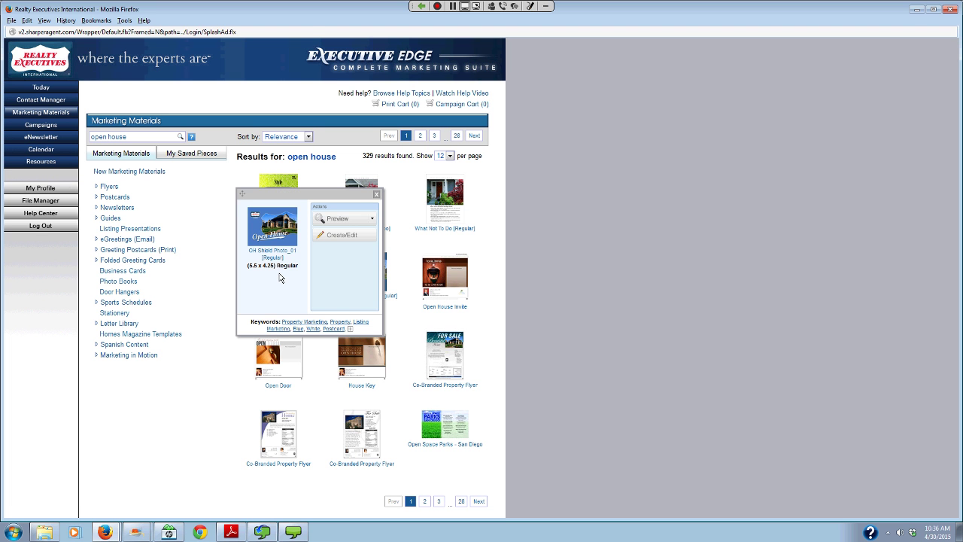
pyautogui.click(349, 235)
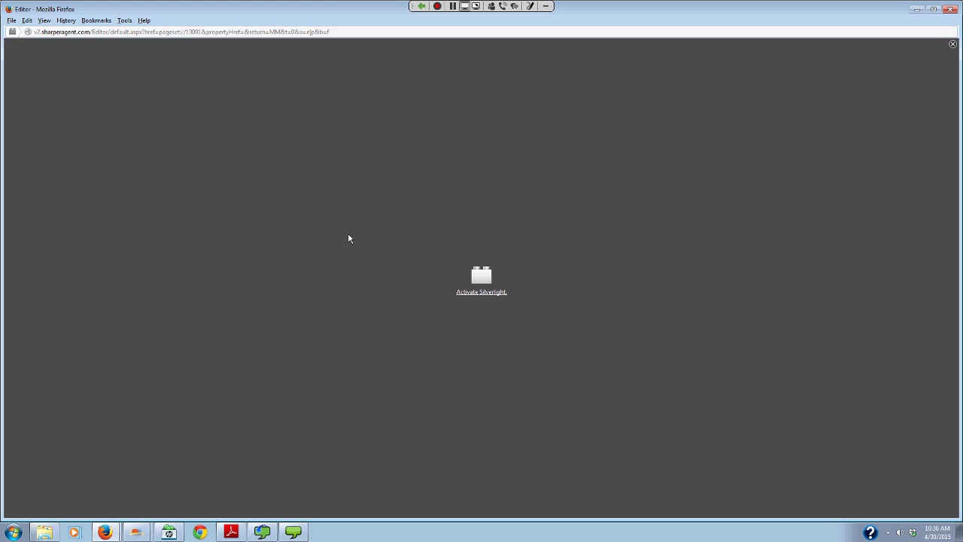
# - Allow Silverlight so the editor loads the Open House postcard front, then open Jump To
pyautogui.click(458, 293)
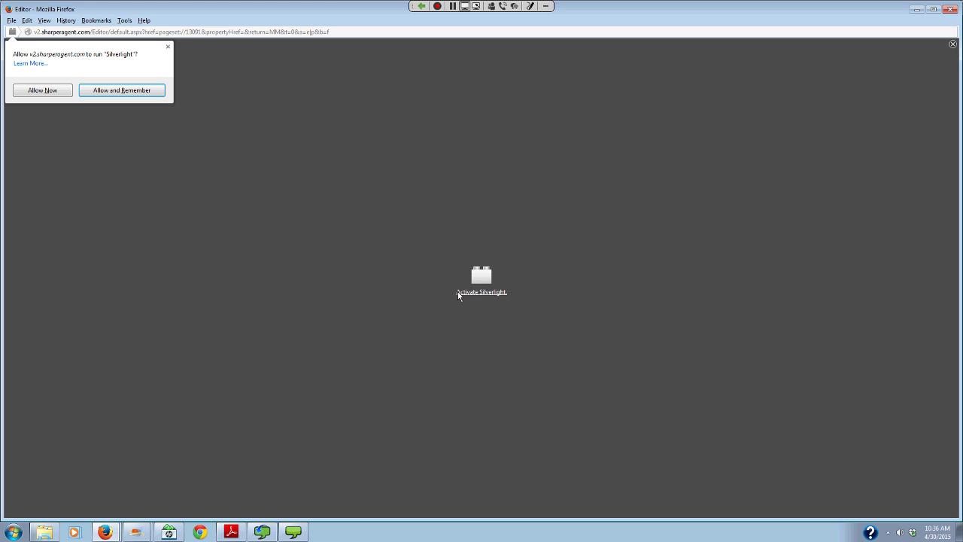
pyautogui.press('Return')
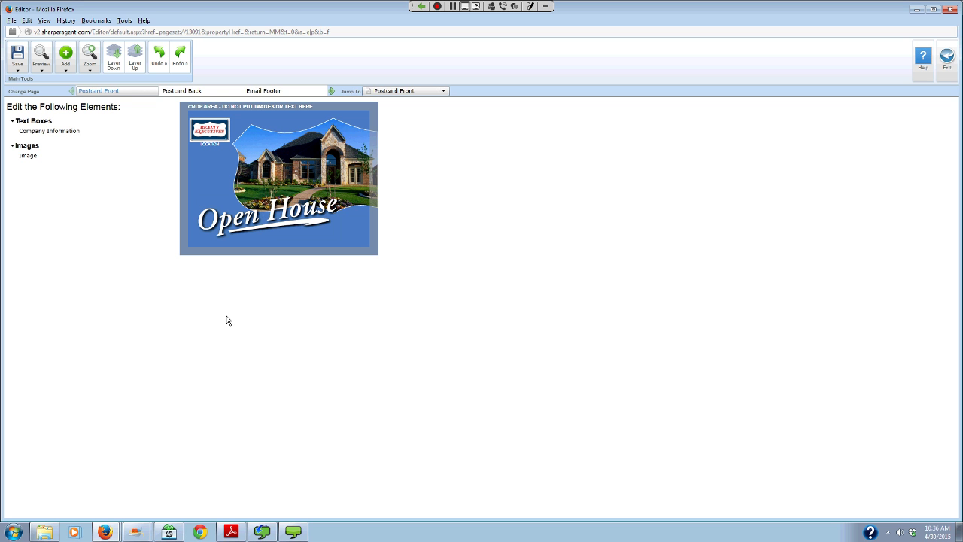
pyautogui.click(447, 93)
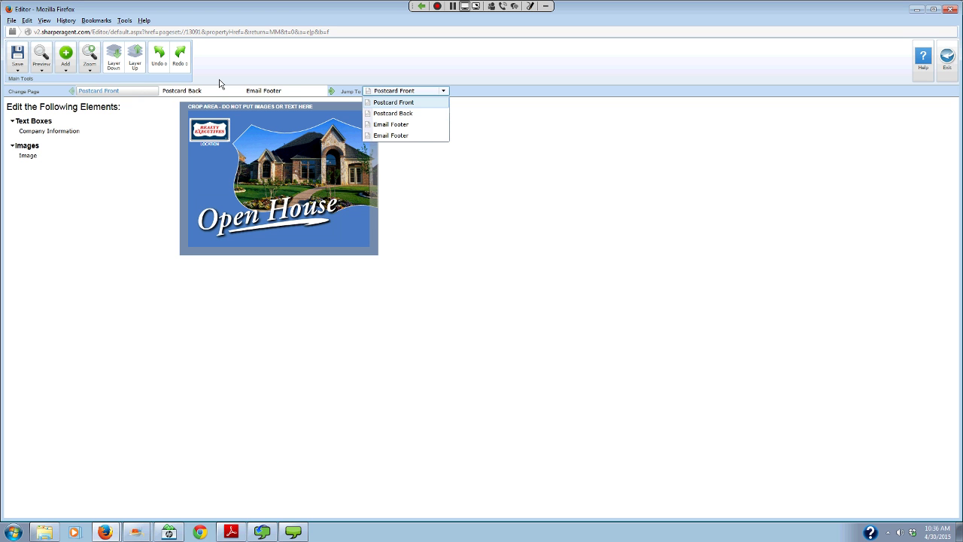
# - Switch to the postcard back and delete the Bulk Mail Permit and contact information block
pyautogui.click(188, 96)
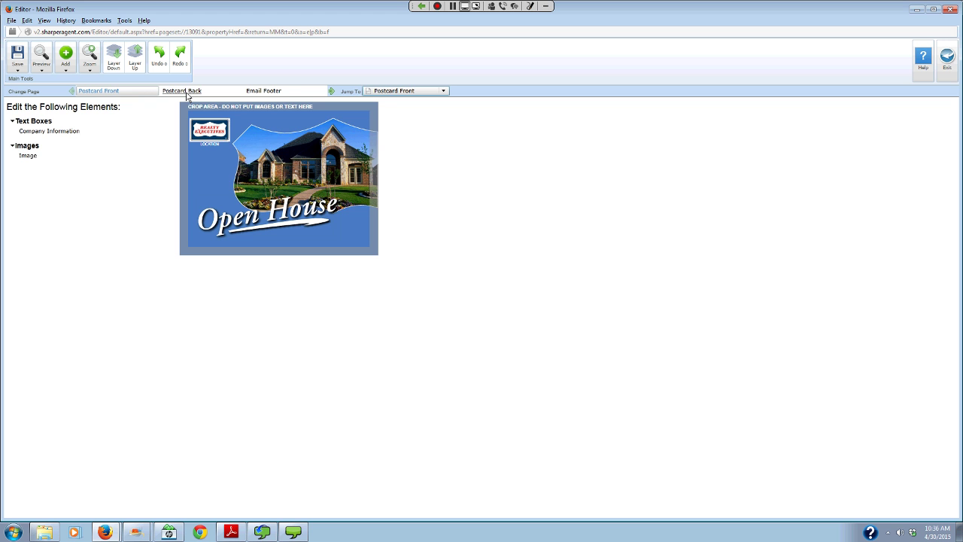
pyautogui.click(188, 96)
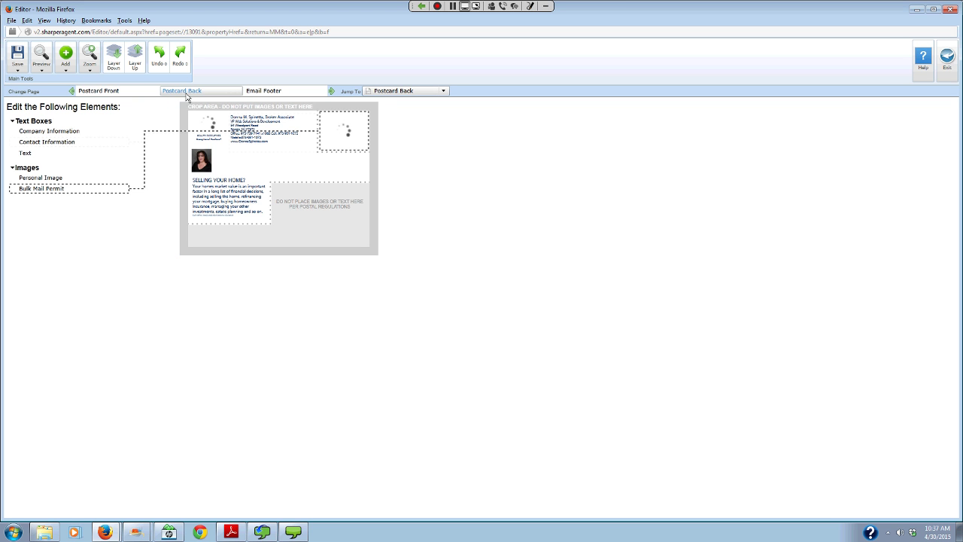
pyautogui.click(351, 155)
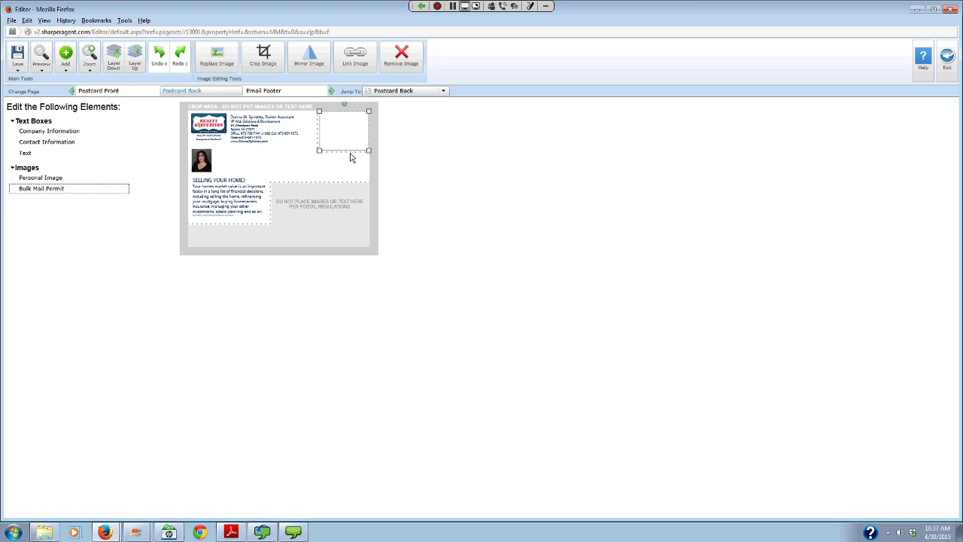
pyautogui.click(406, 59)
pyautogui.click(252, 134)
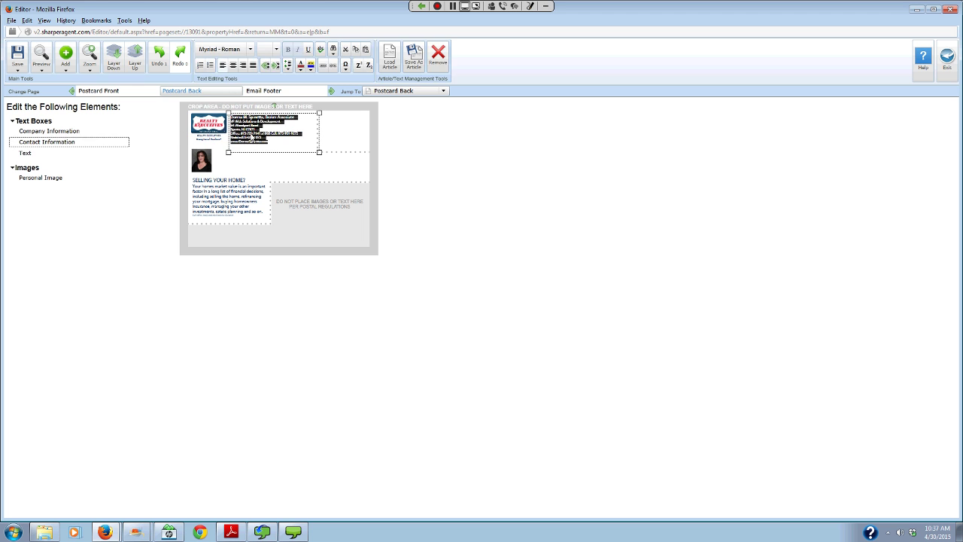
pyautogui.press('Delete')
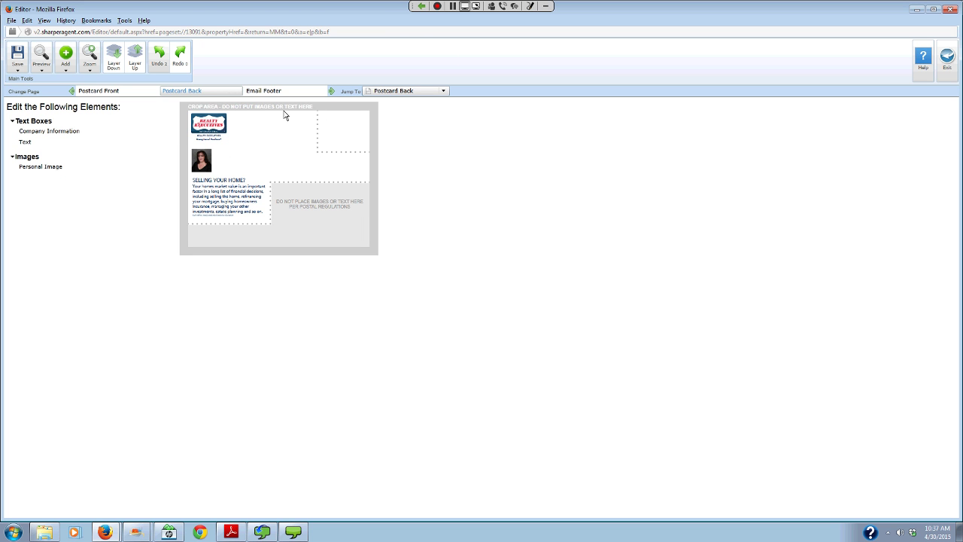
# - Remove the company information, personal photo and 'SELLING YOUR HOME?' text, then return to the front
pyautogui.click(207, 134)
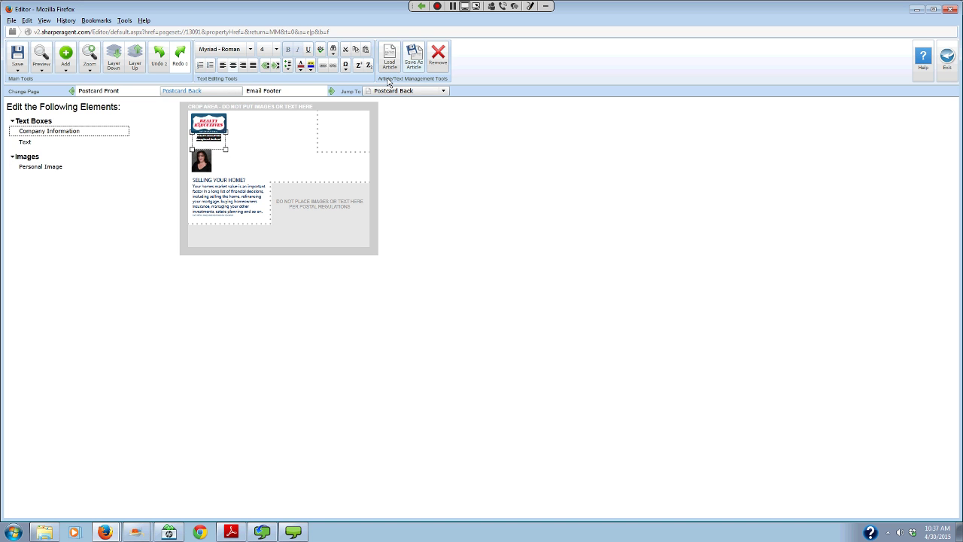
pyautogui.click(438, 60)
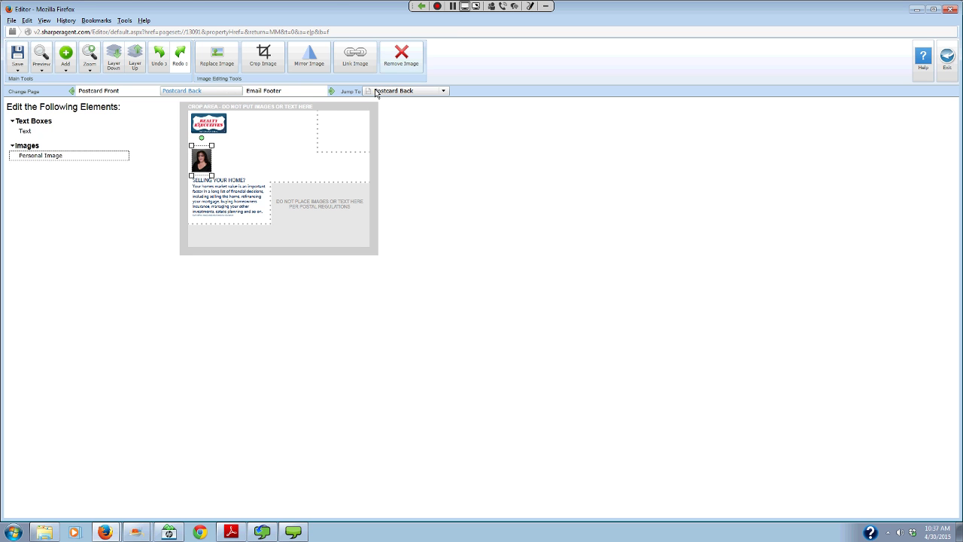
pyautogui.press('Delete')
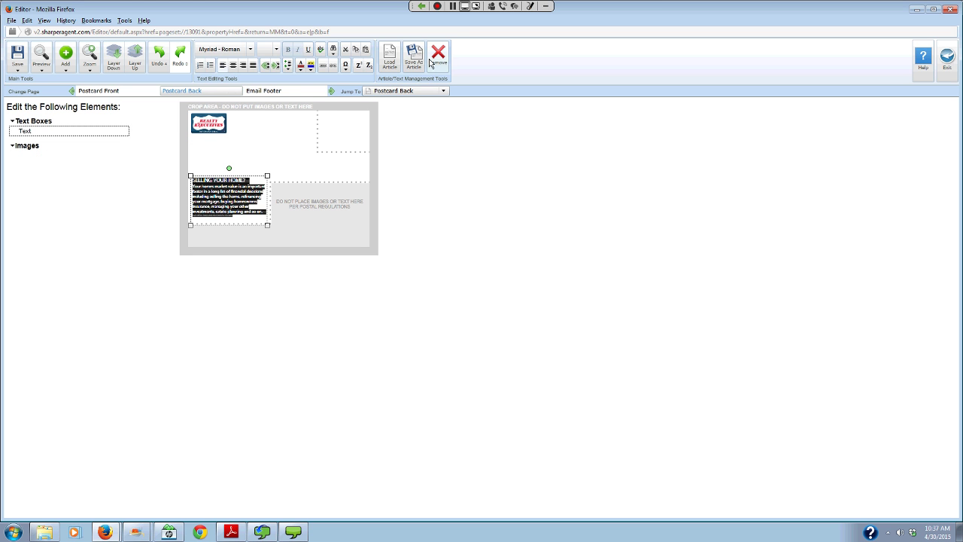
pyautogui.click(432, 58)
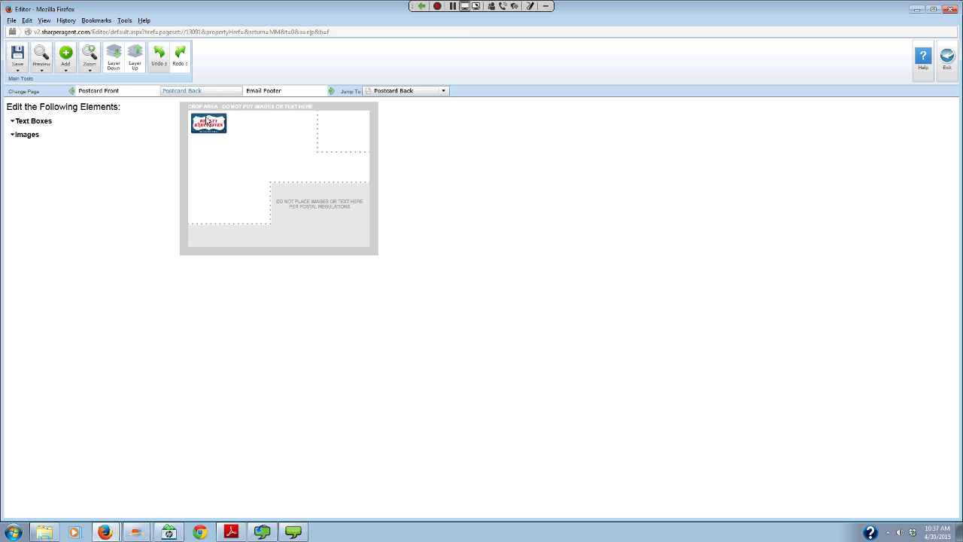
pyautogui.click(114, 92)
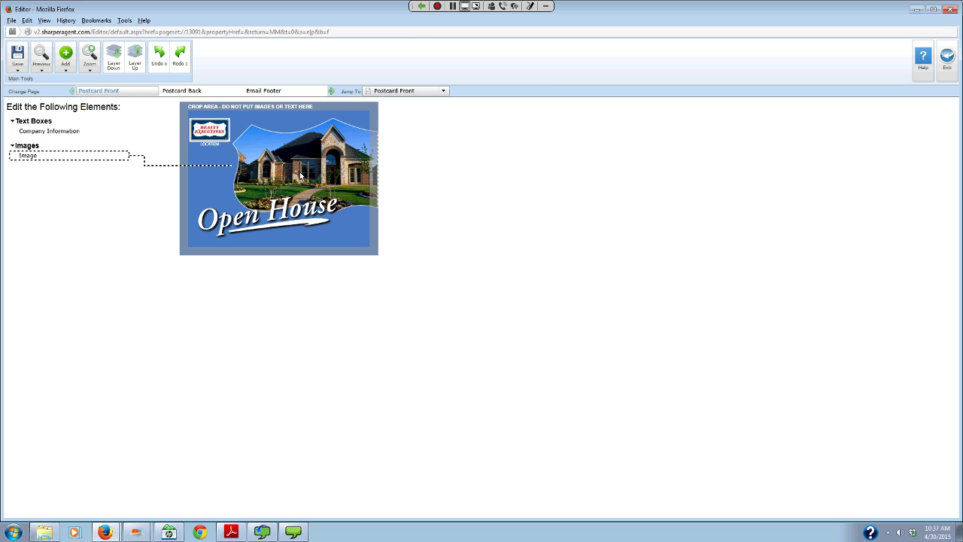
pyautogui.click(299, 173)
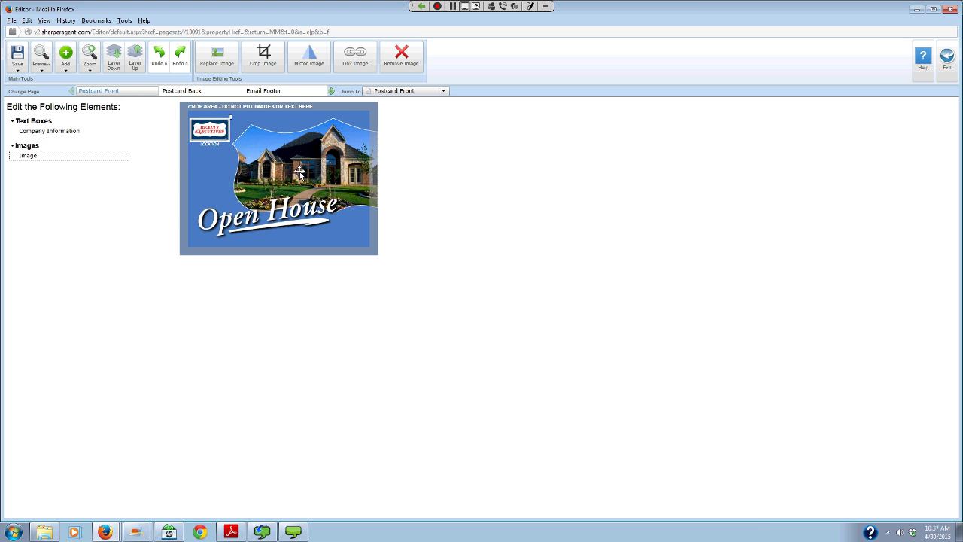
pyautogui.click(217, 57)
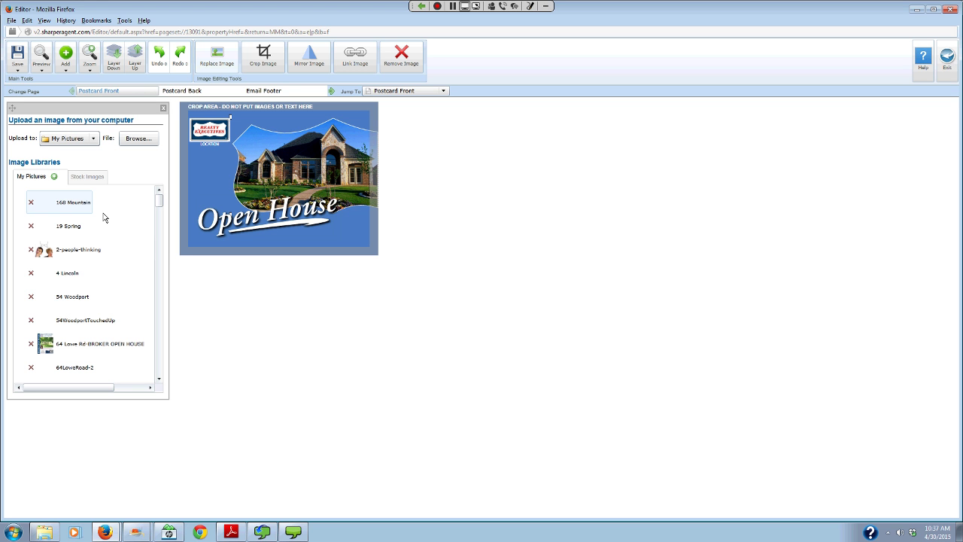
pyautogui.scroll(-1, 66, 207)
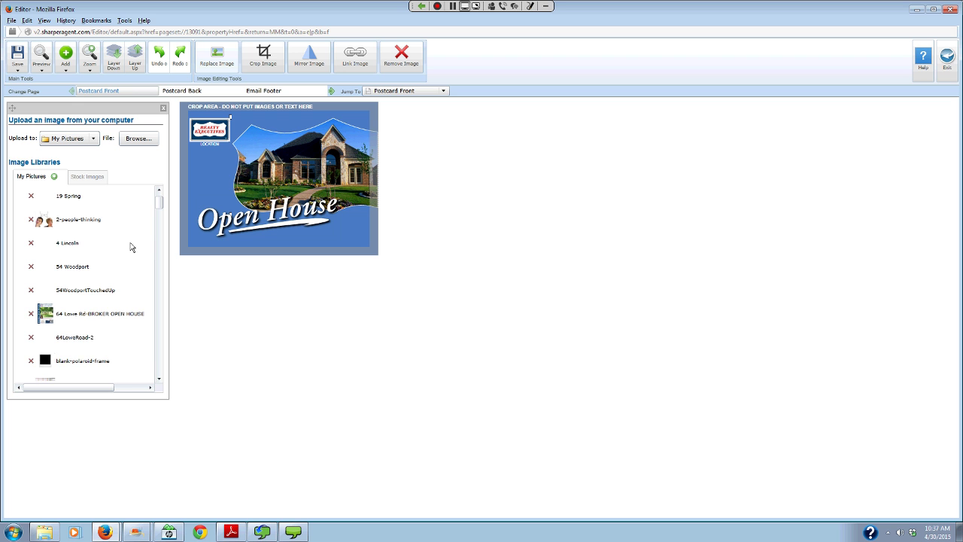
pyautogui.scroll(-1, 94, 217)
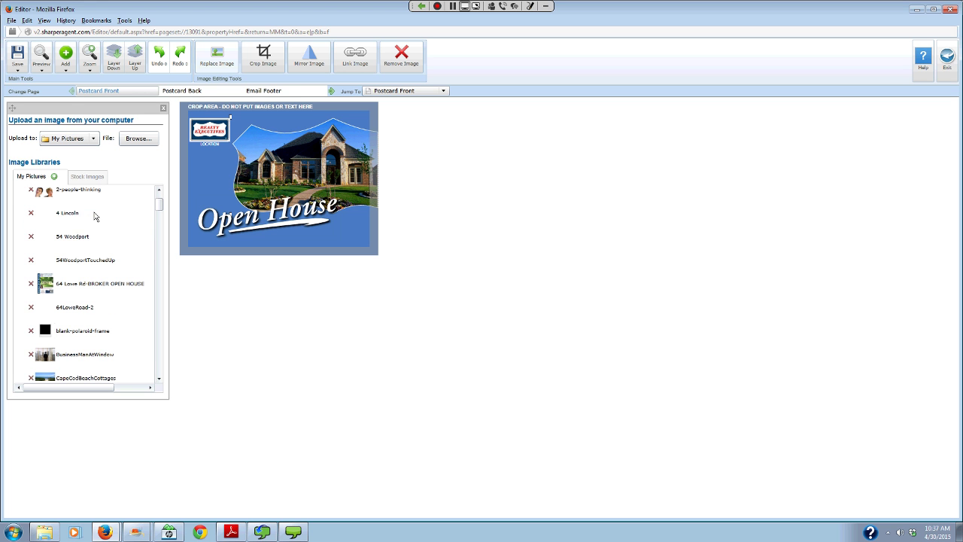
pyautogui.click(82, 238)
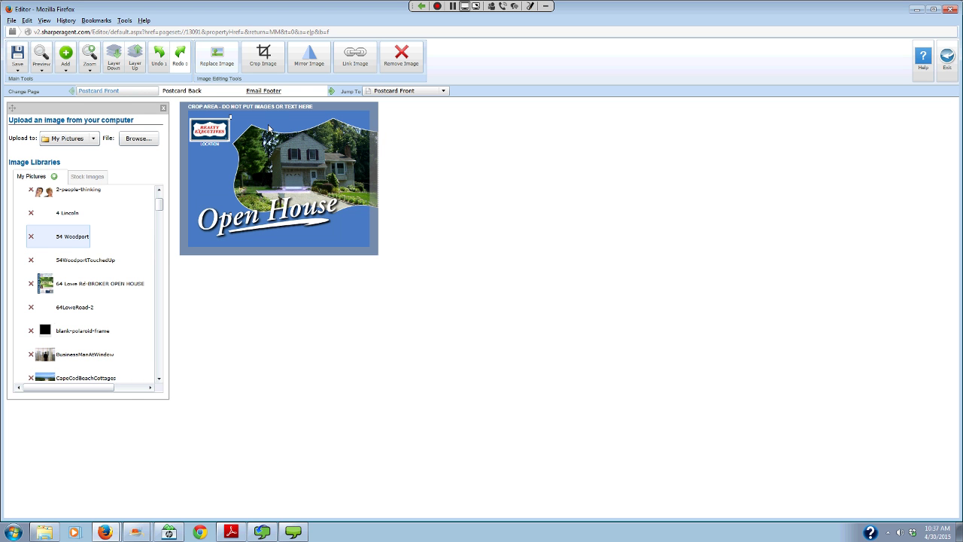
pyautogui.click(258, 92)
pyautogui.click(258, 133)
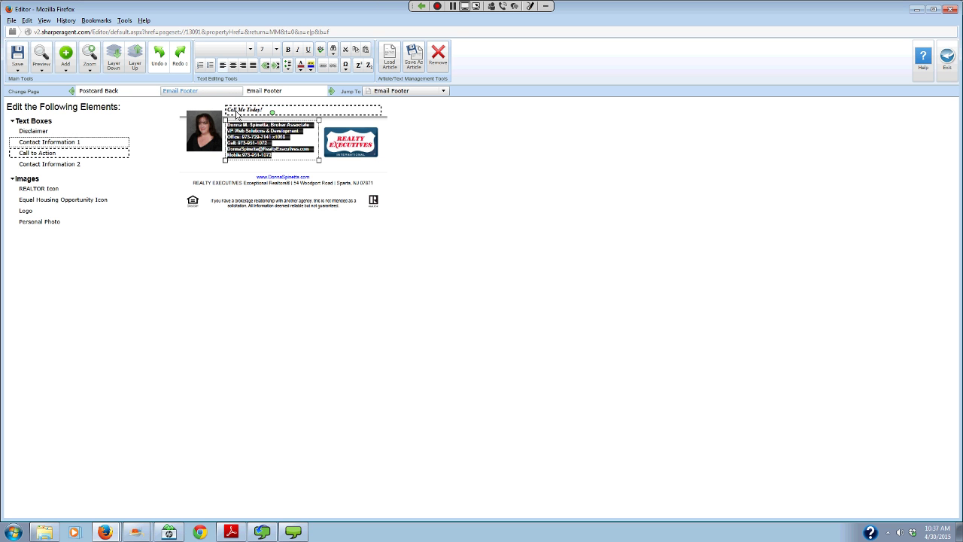
pyautogui.click(237, 113)
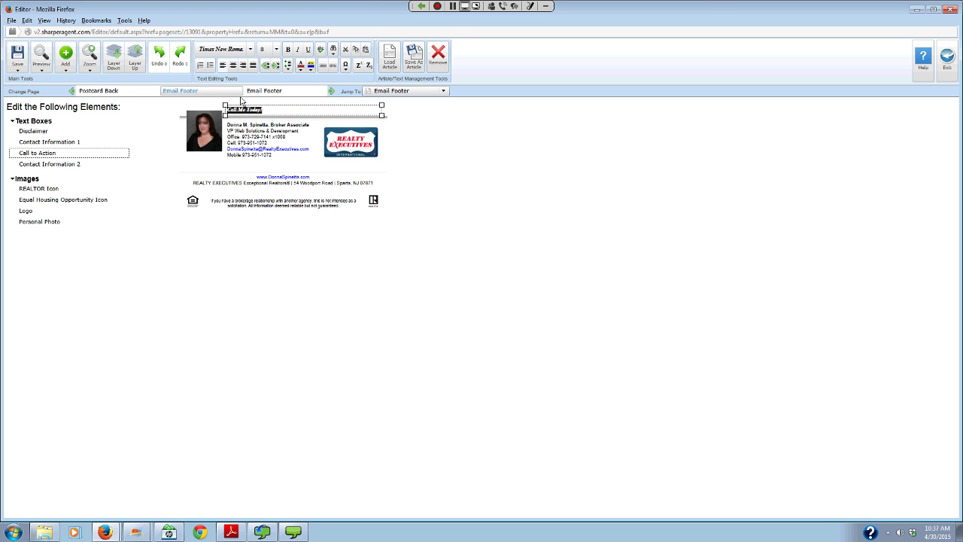
pyautogui.press('BackSpace')
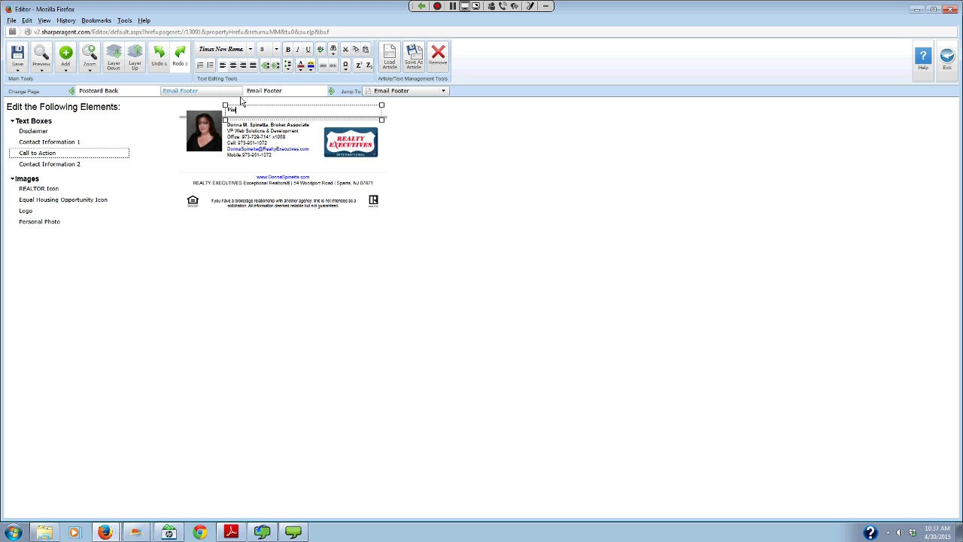
# - Exit the postcard editor, confirm leaving, and open the Open Door eGreeting for editing
pyautogui.click(947, 59)
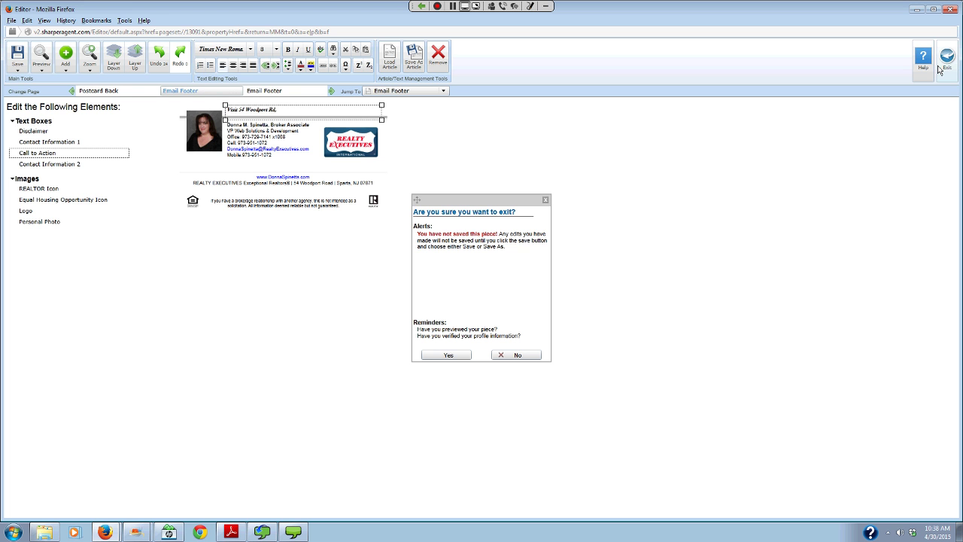
pyautogui.click(458, 354)
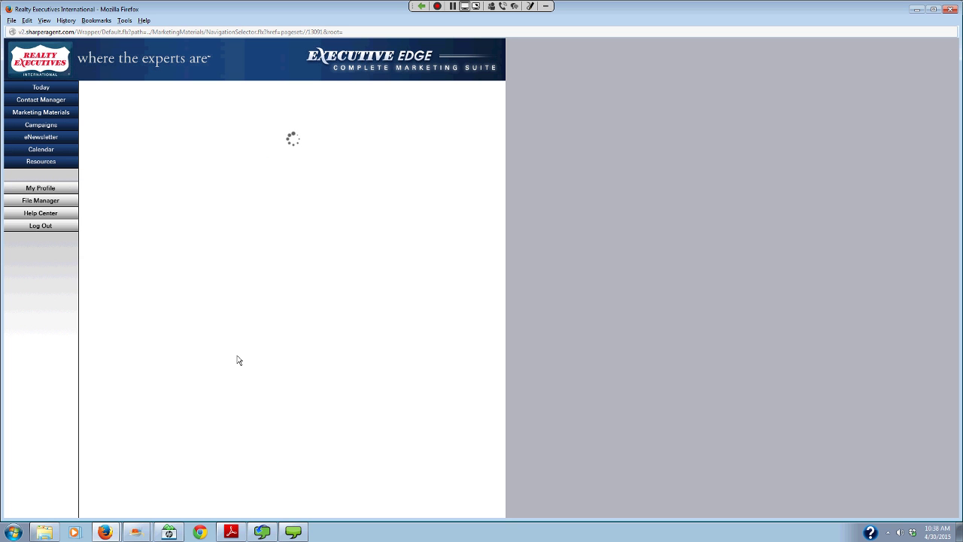
pyautogui.moveTo(241, 359)
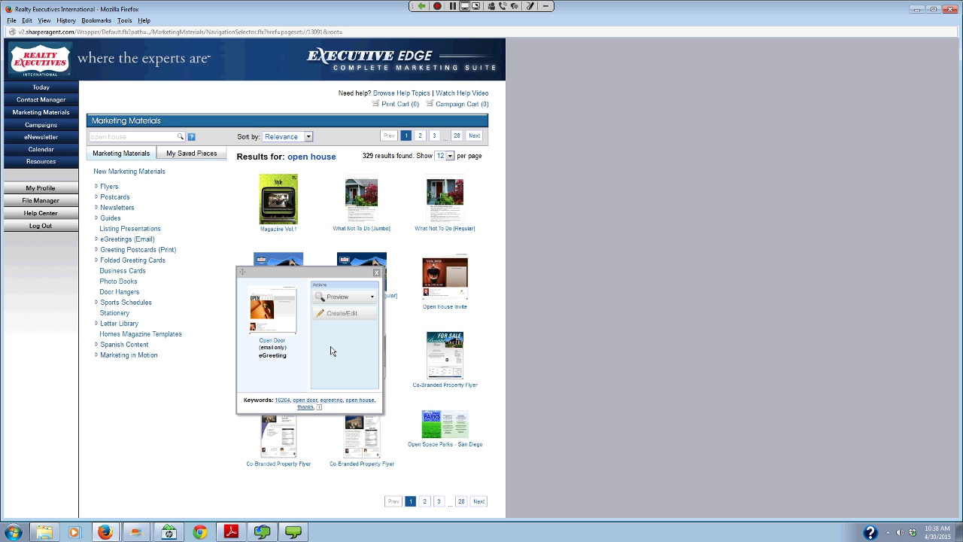
pyautogui.click(331, 348)
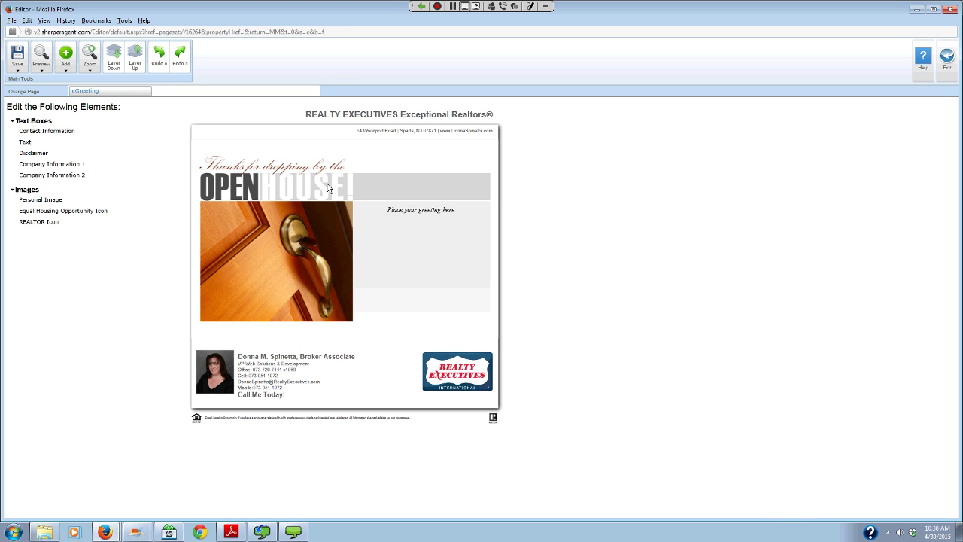
pyautogui.click(462, 219)
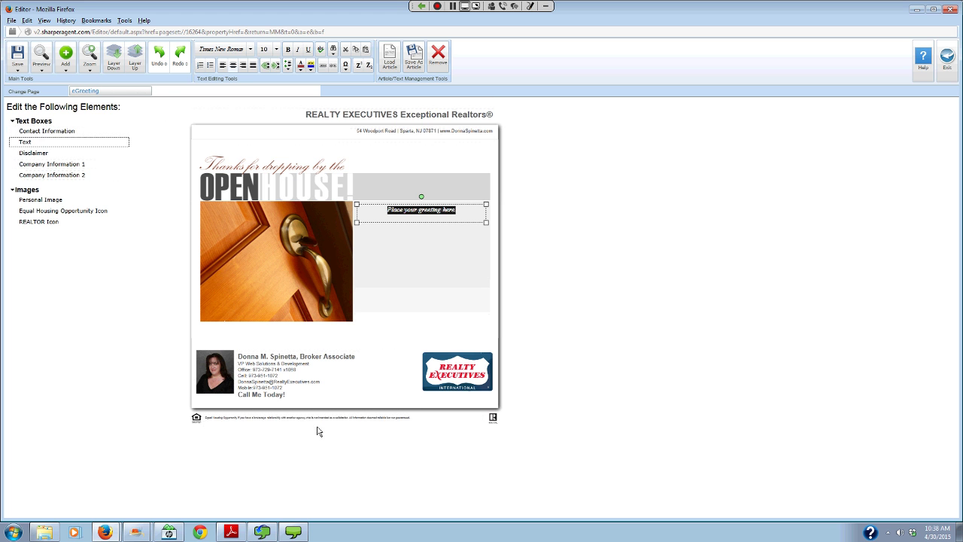
pyautogui.click(947, 57)
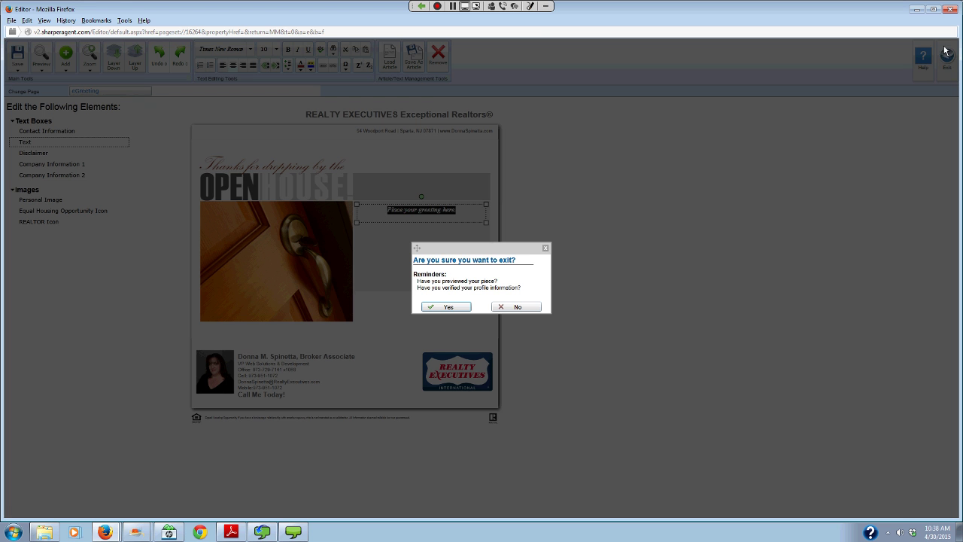
pyautogui.click(439, 309)
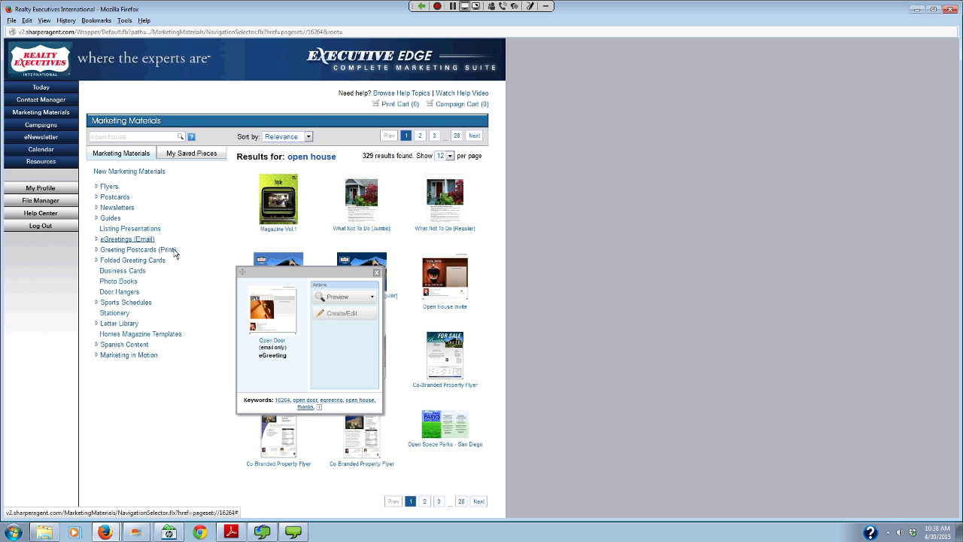
pyautogui.click(127, 240)
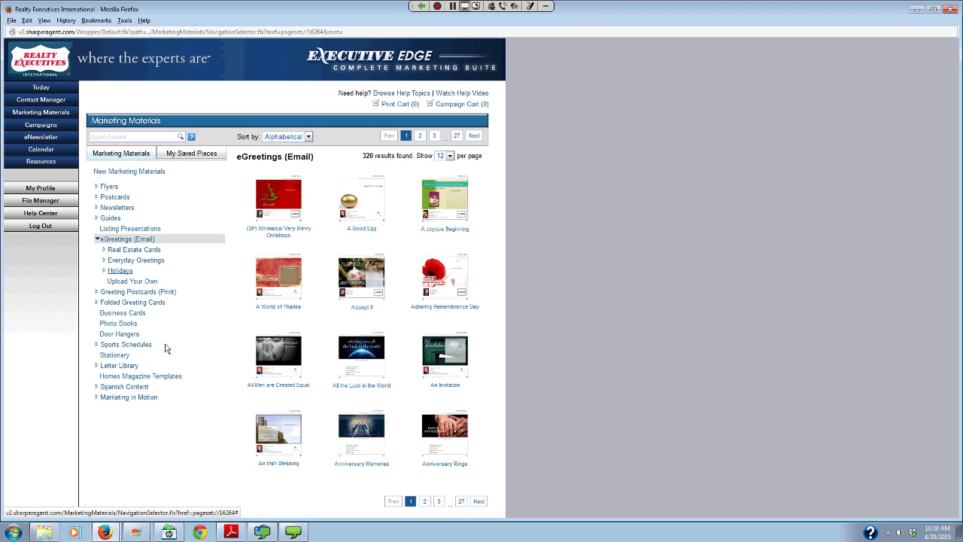
# - Show the Real Estate Cards eGreetings, then go to the eNewsletter home page
pyautogui.click(140, 251)
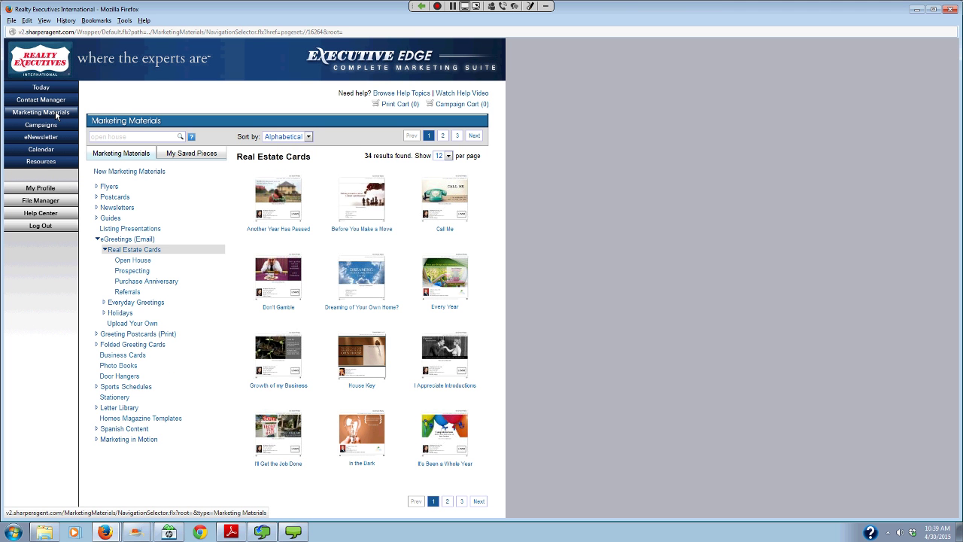
pyautogui.click(46, 139)
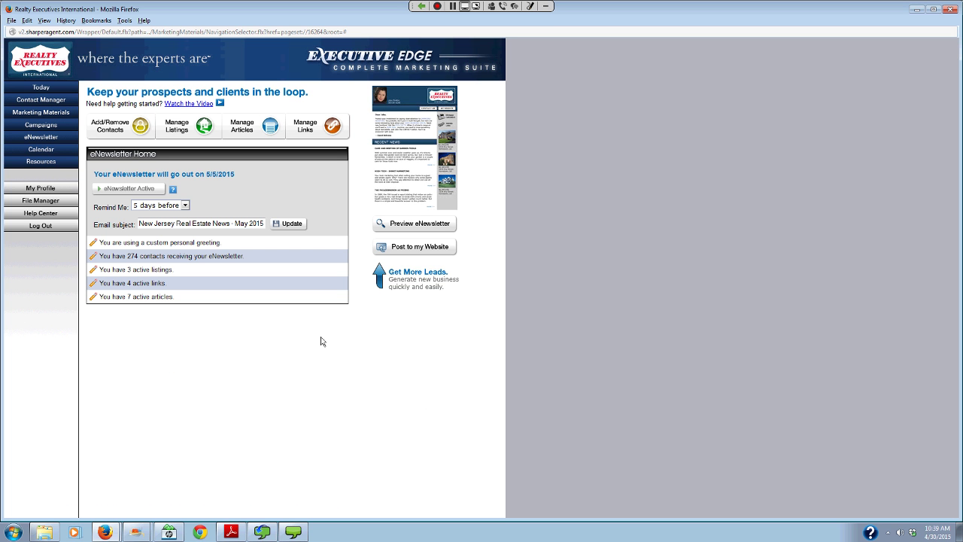
# - Navigate to the eNewsletter articles list and start a new article
pyautogui.click(177, 131)
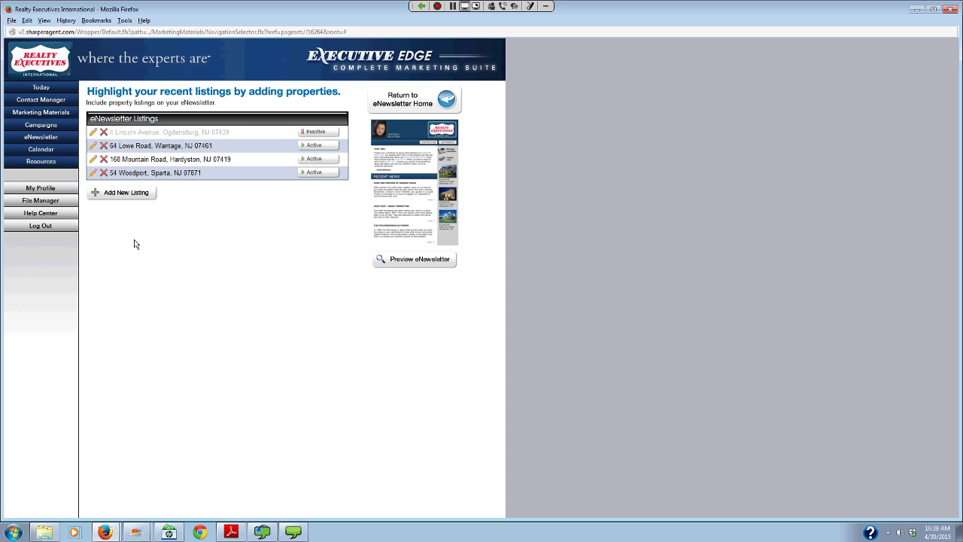
pyautogui.click(405, 100)
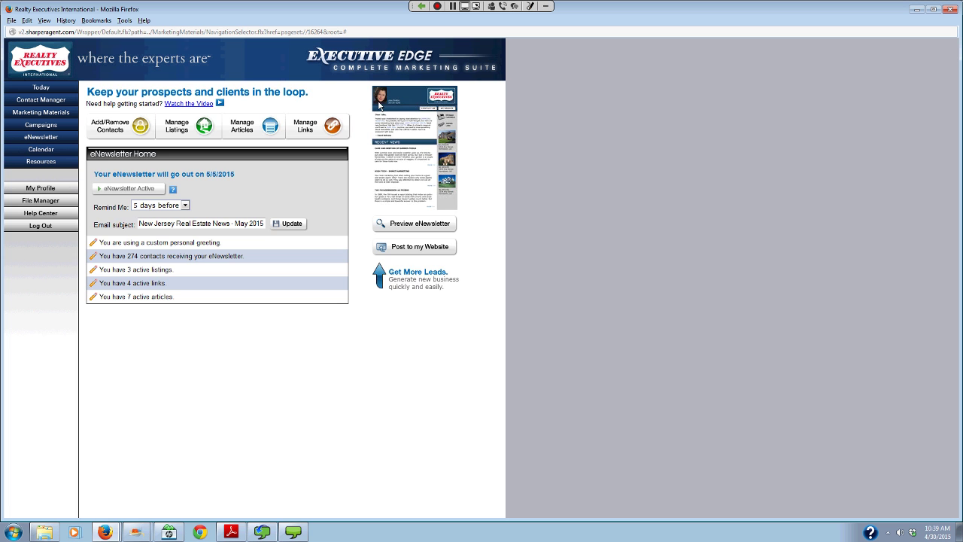
pyautogui.click(237, 129)
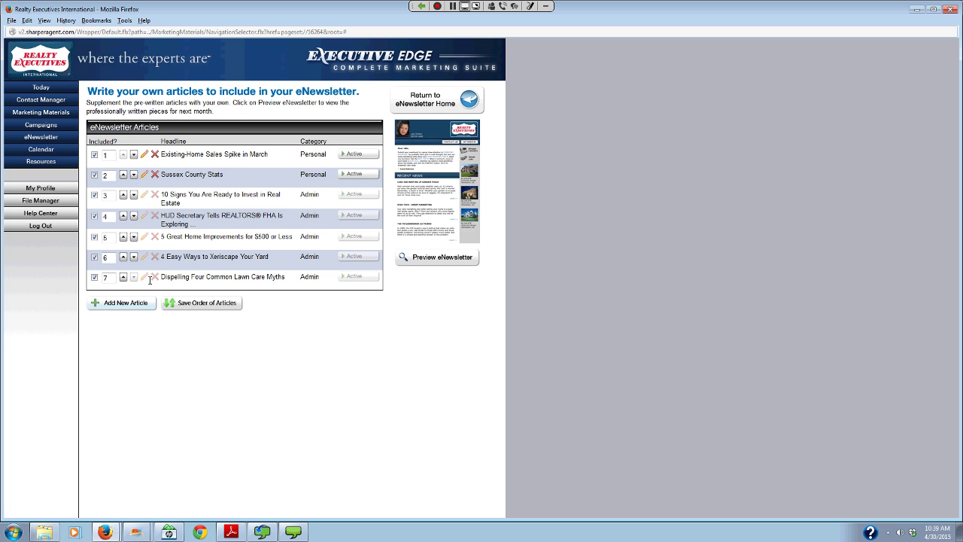
pyautogui.click(96, 304)
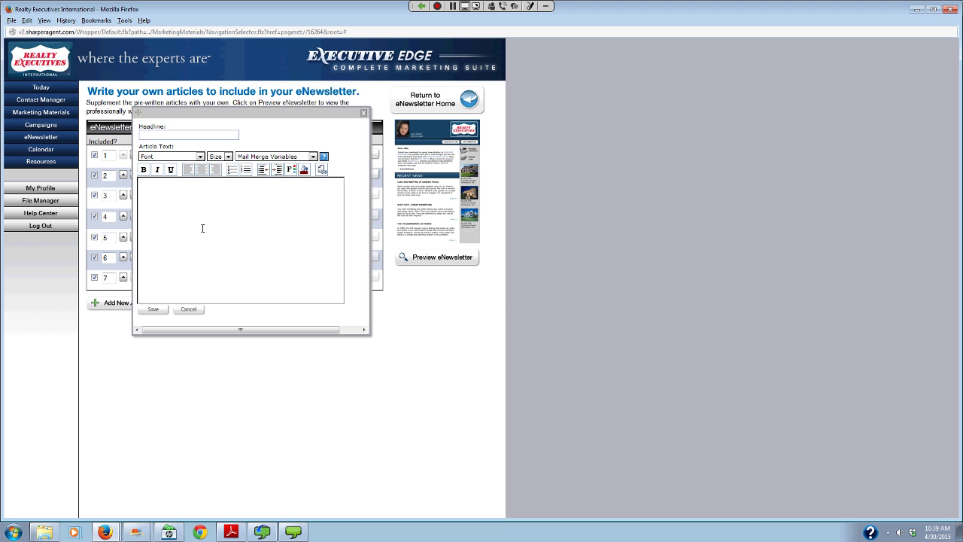
pyautogui.write('Open House May 3rd 1P-Pm')
pyautogui.press('Tab')
pyautogui.click(277, 193)
pyautogui.write('The')
pyautogui.press('BackSpace')
pyautogui.press('BackSpace')
pyautogui.press('BackSpace')
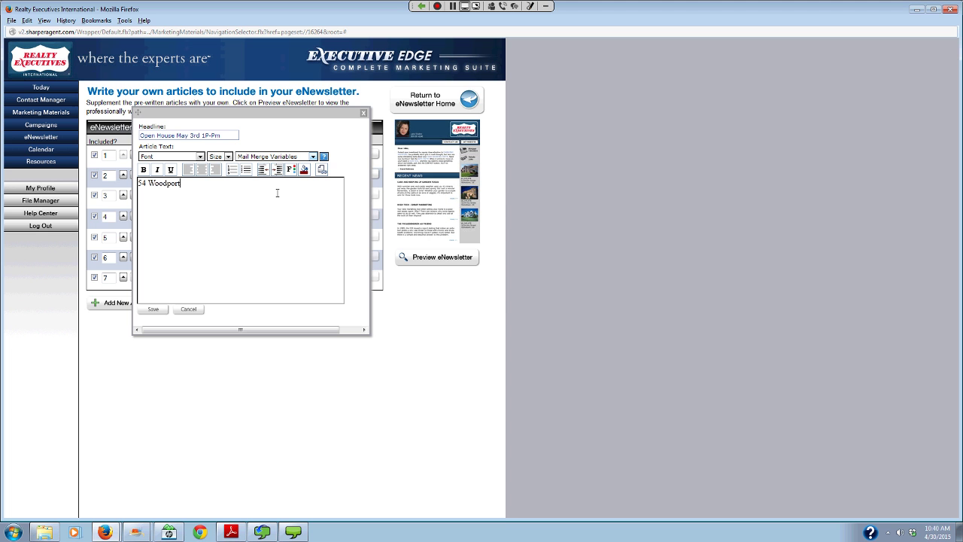
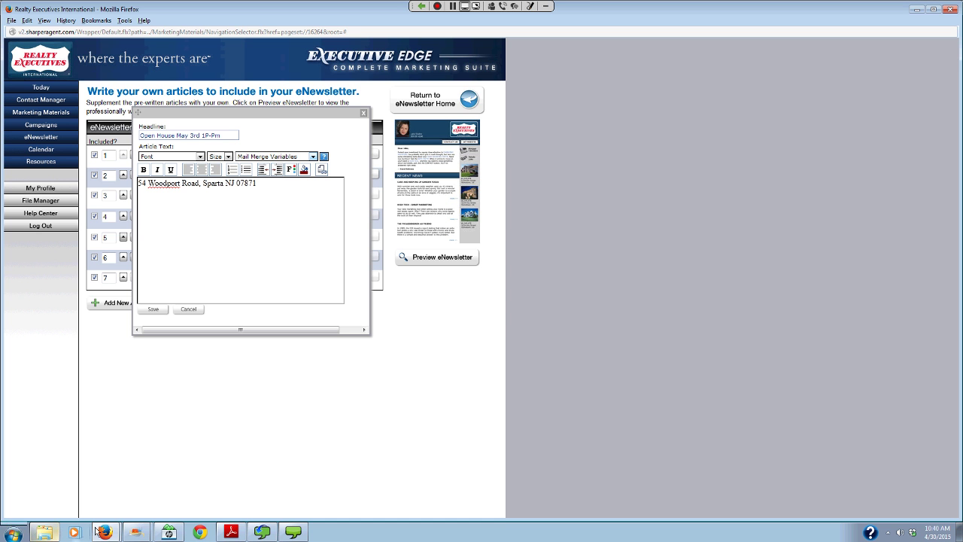
pyautogui.moveTo(98, 531)
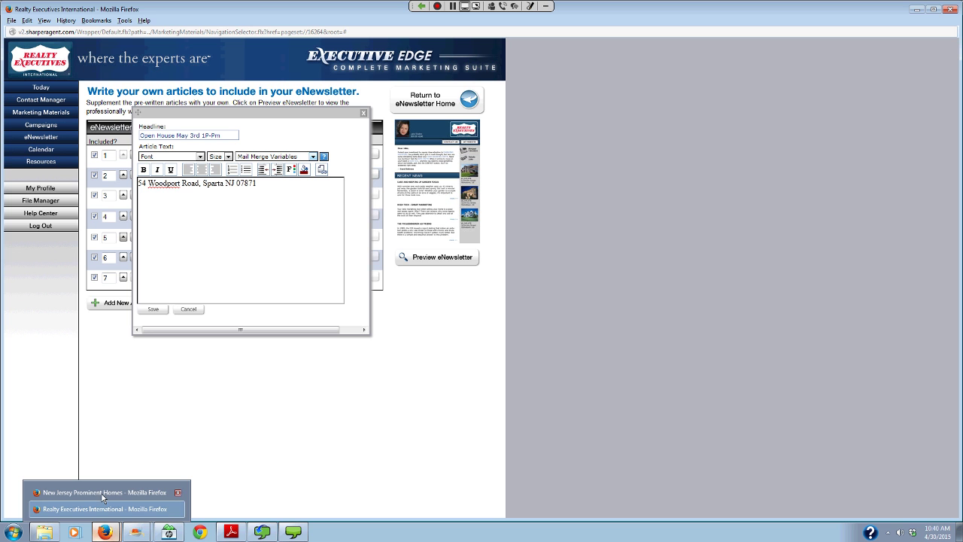
pyautogui.click(103, 493)
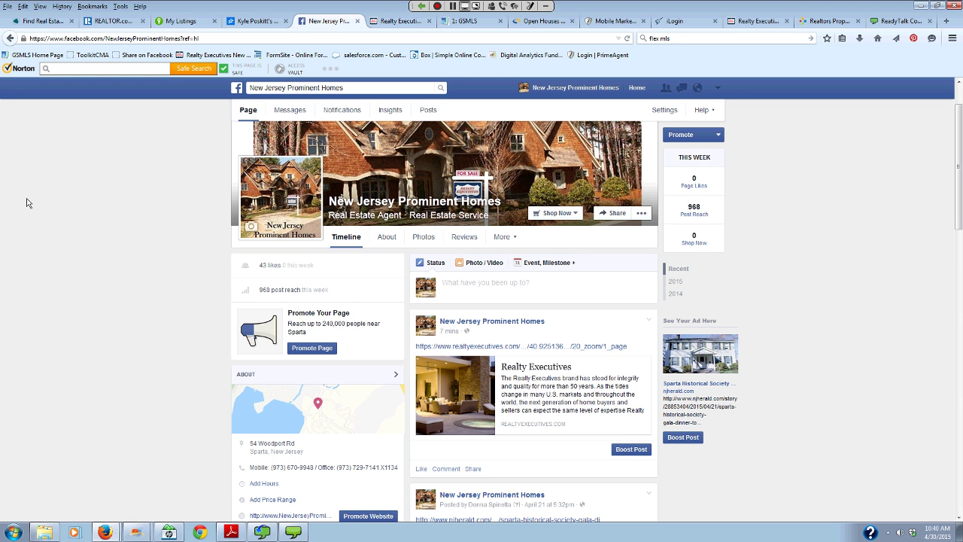
# - View the Realty Executives property listing, then return to the eNewsletter article editor
pyautogui.click(802, 18)
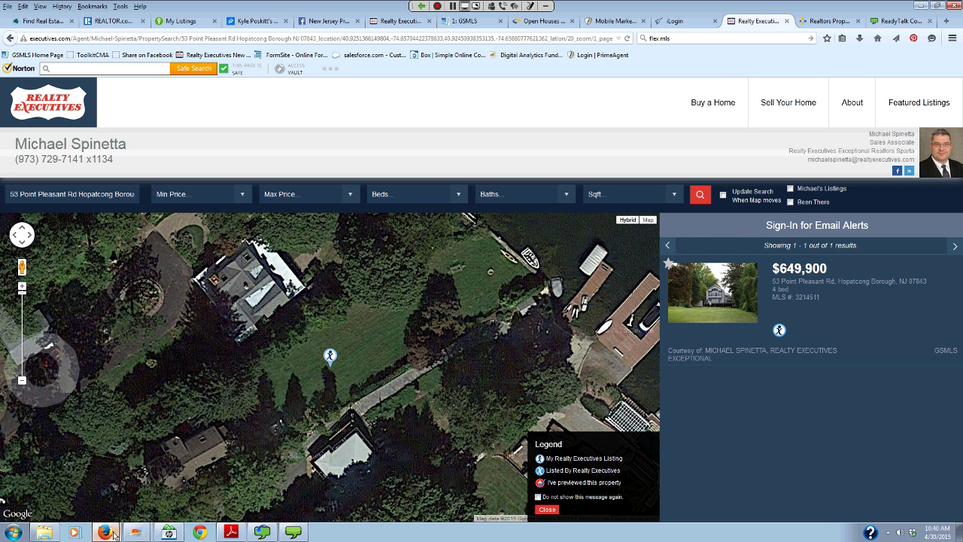
pyautogui.moveTo(113, 535)
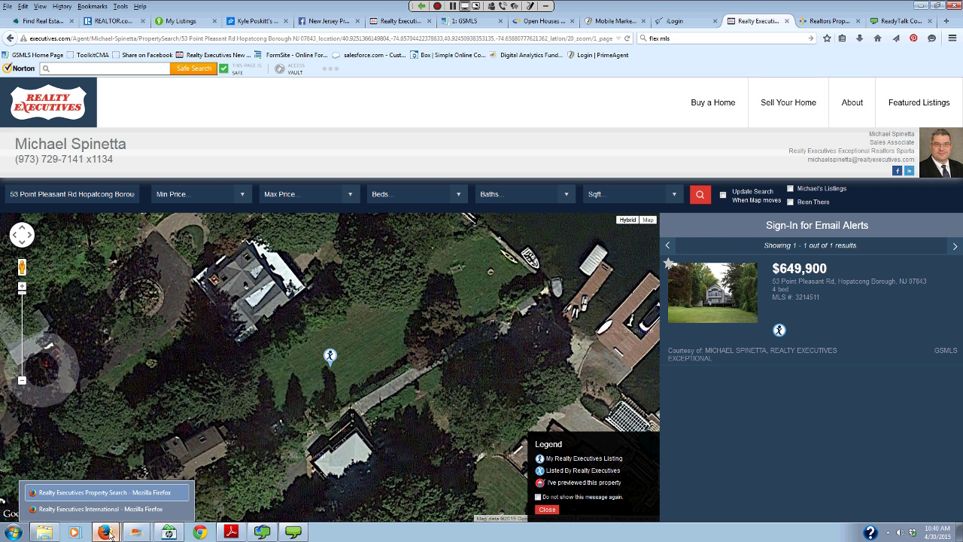
pyautogui.click(109, 511)
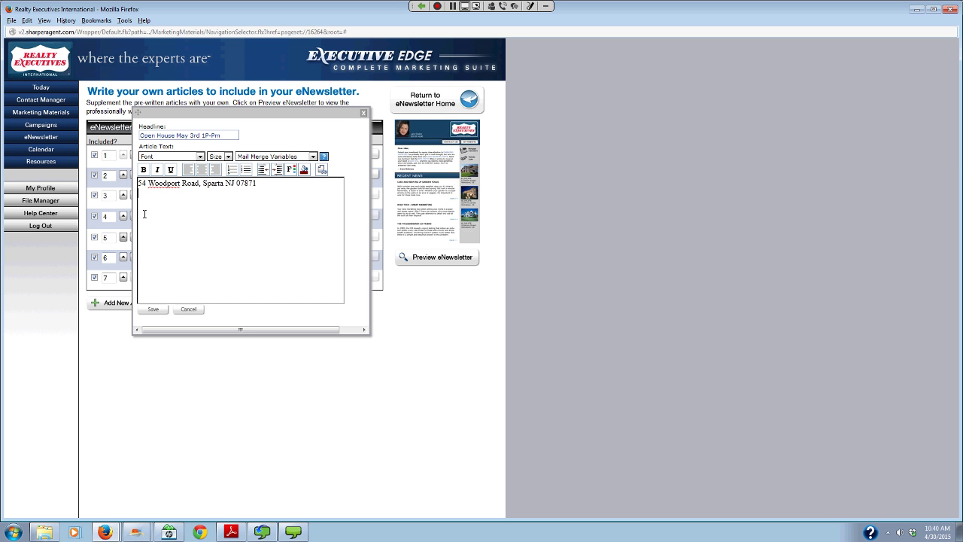
# - Paste the house photo into the article body and save the article
pyautogui.hotkey('ctrl', 'v')
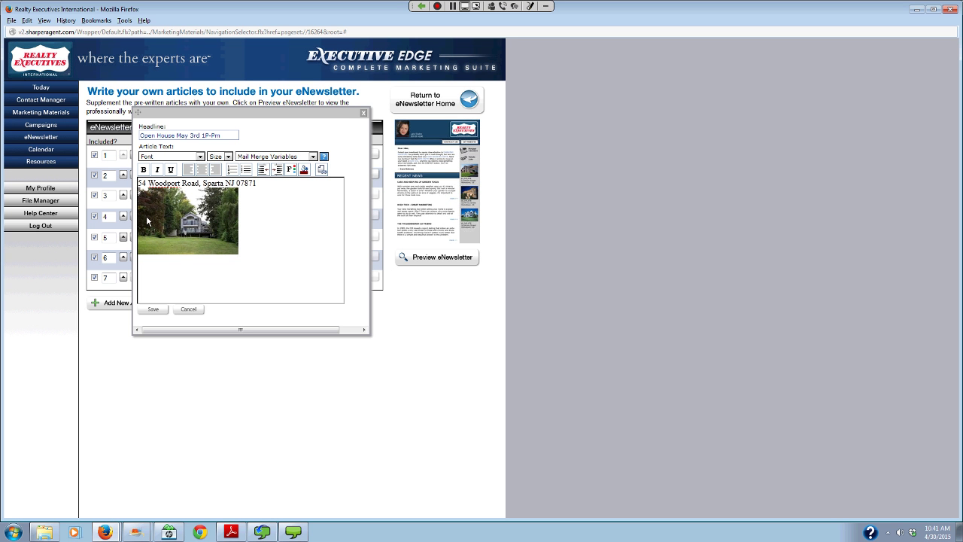
pyautogui.moveTo(218, 251)
pyautogui.mouseDown()
pyautogui.moveTo(243, 263)
pyautogui.moveTo(216, 233)
pyautogui.mouseUp()
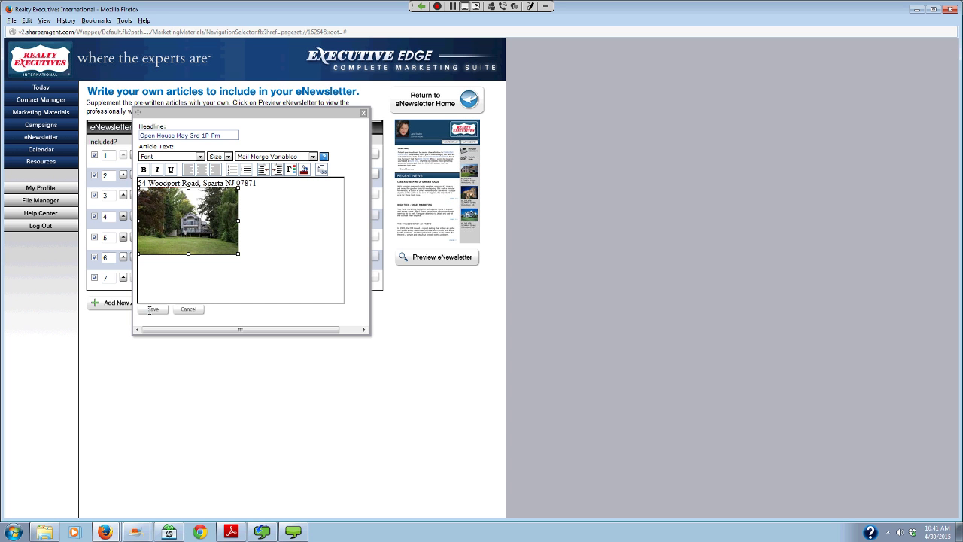
pyautogui.click(153, 309)
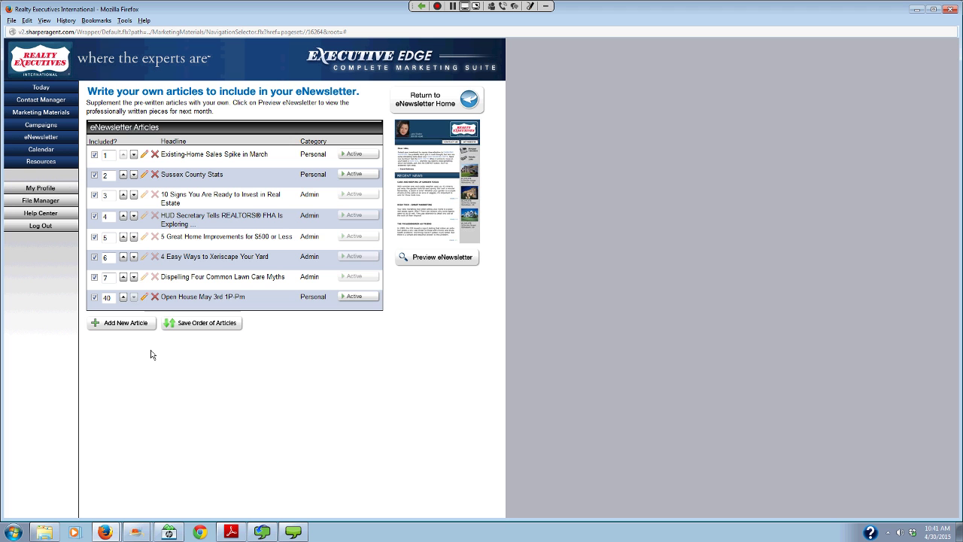
pyautogui.click(416, 260)
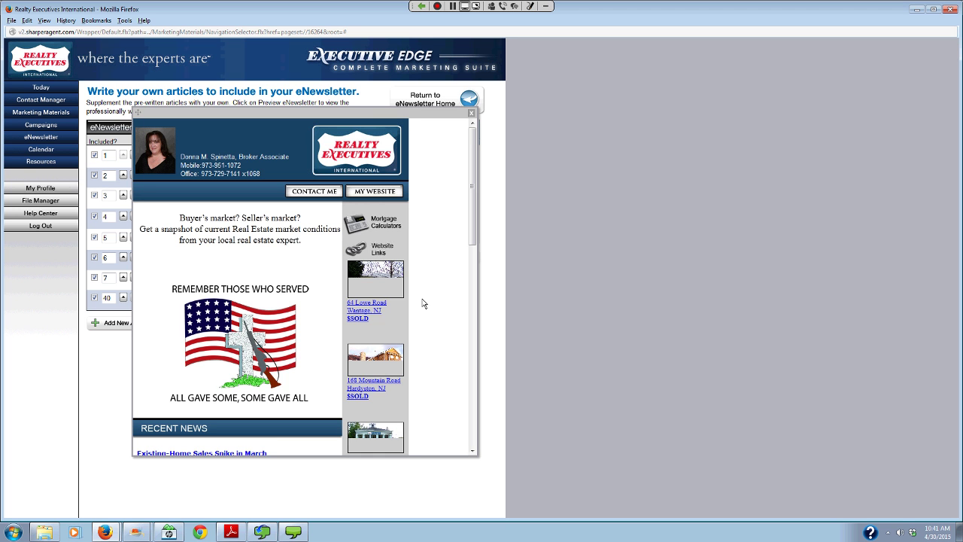
pyautogui.scroll(-5, 247, 334)
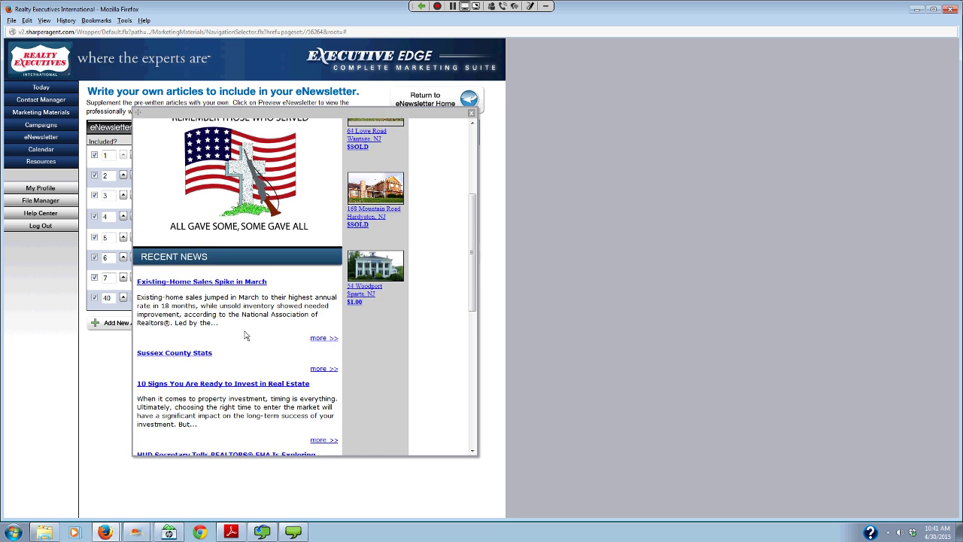
pyautogui.scroll(-6, 248, 272)
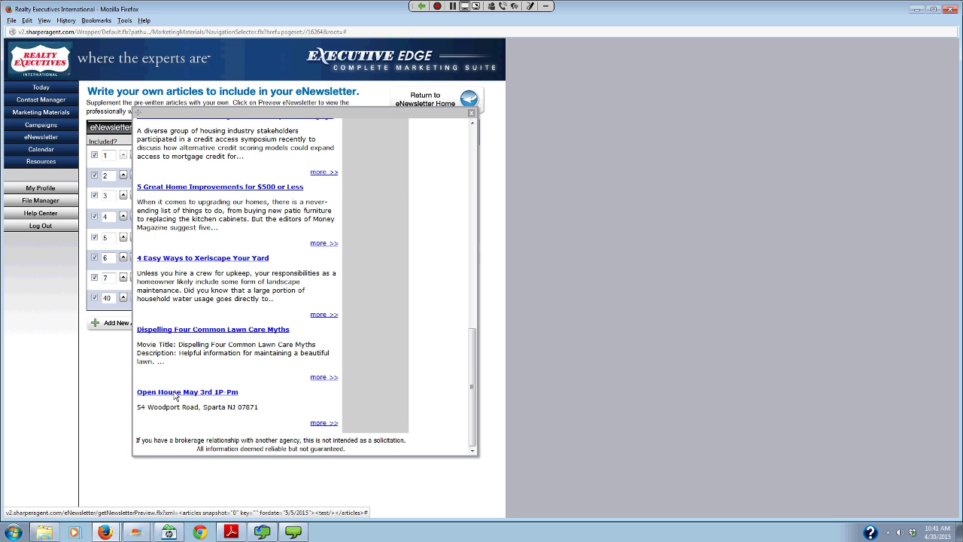
pyautogui.click(477, 279)
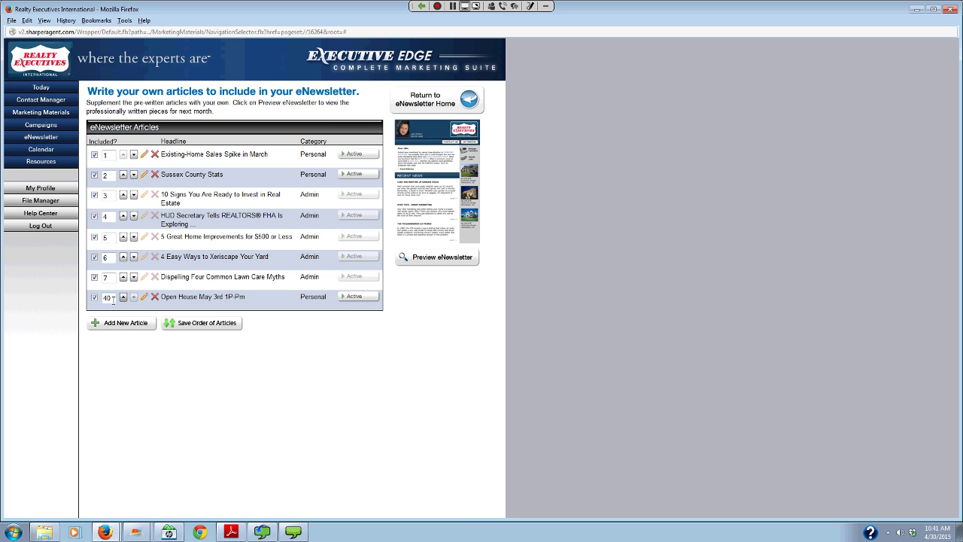
# - Set the Open House article's order number to 1, move it to the top, and preview the eNewsletter
pyautogui.press('BackSpace')
pyautogui.press('BackSpace')
pyautogui.write('21')
pyautogui.press('BackSpace')
pyautogui.press('BackSpace')
pyautogui.write('1')
pyautogui.click(191, 328)
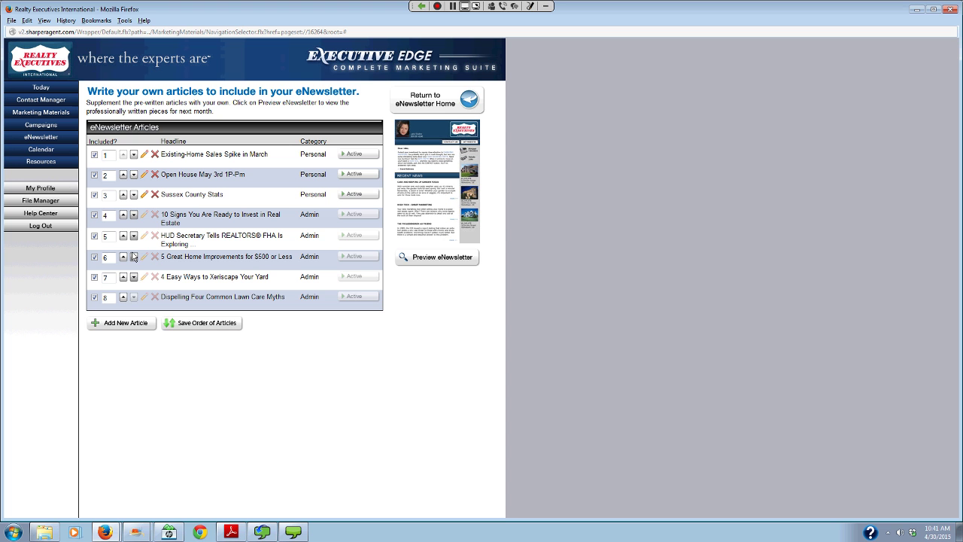
pyautogui.click(123, 176)
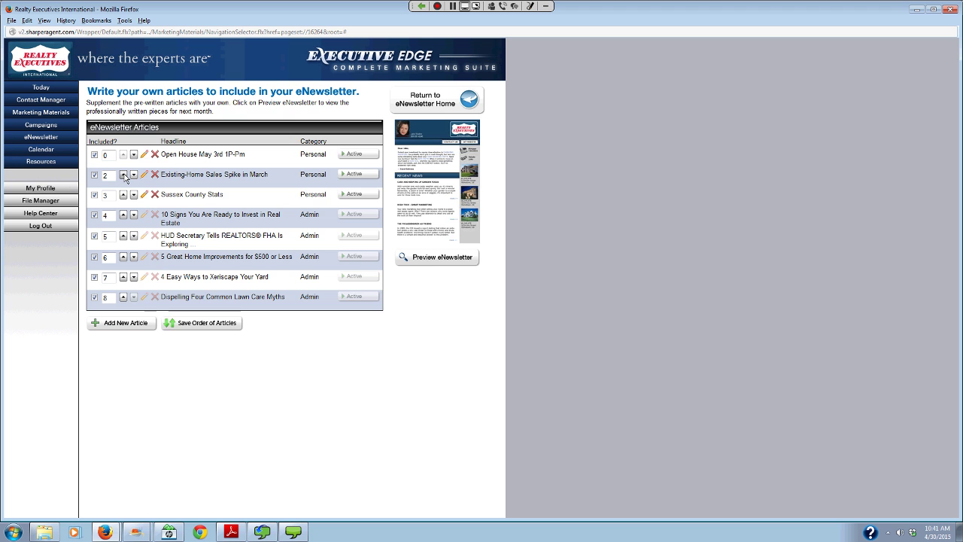
pyautogui.click(438, 259)
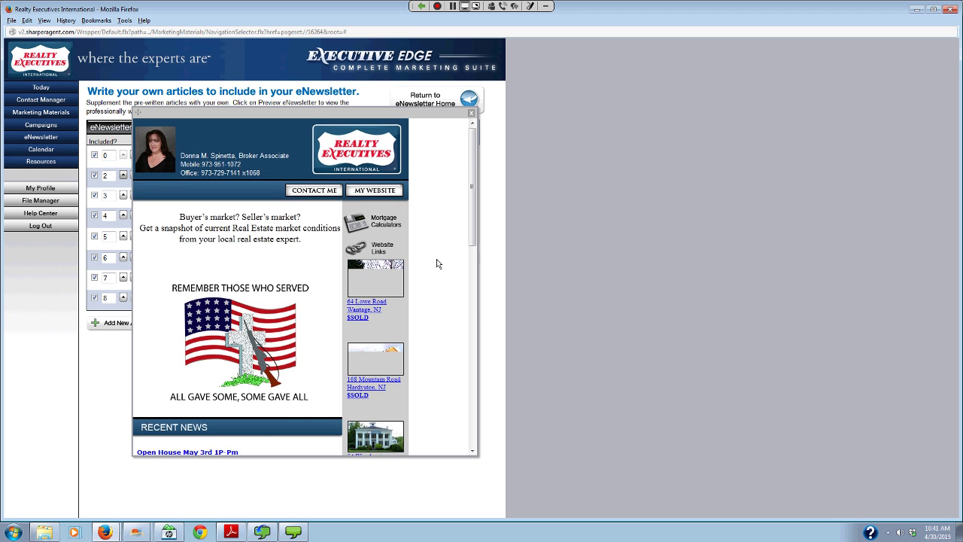
pyautogui.scroll(-5, 371, 290)
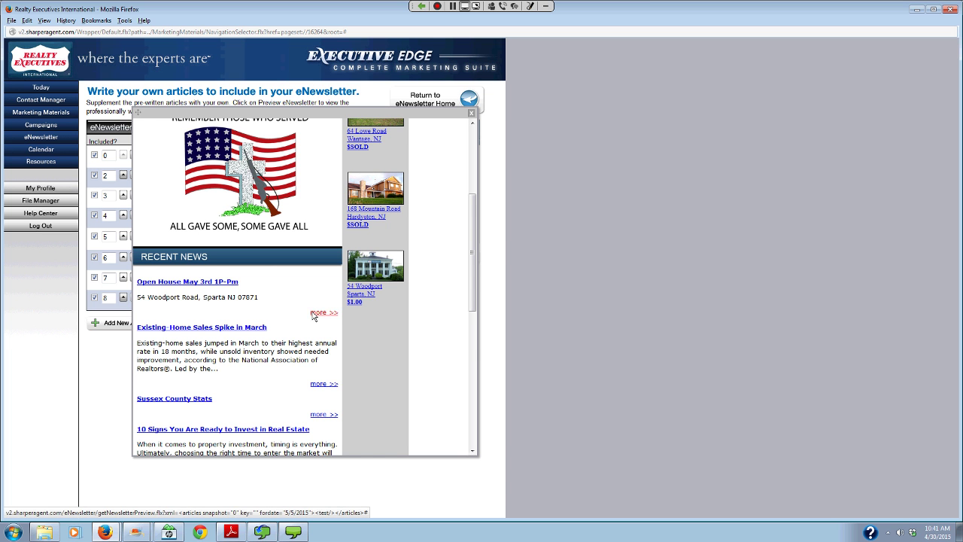
pyautogui.scroll(-3, 313, 313)
pyautogui.scroll(4, 266, 264)
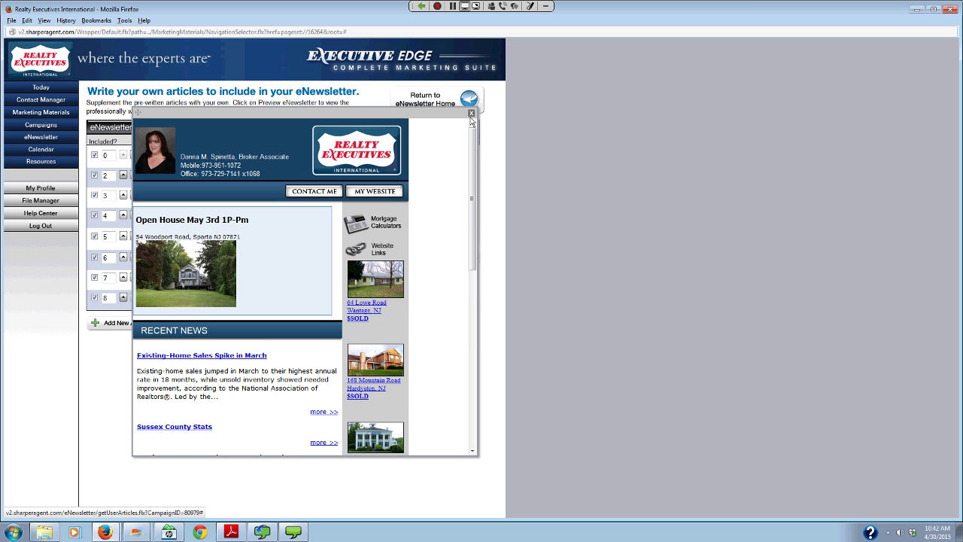
pyautogui.click(471, 114)
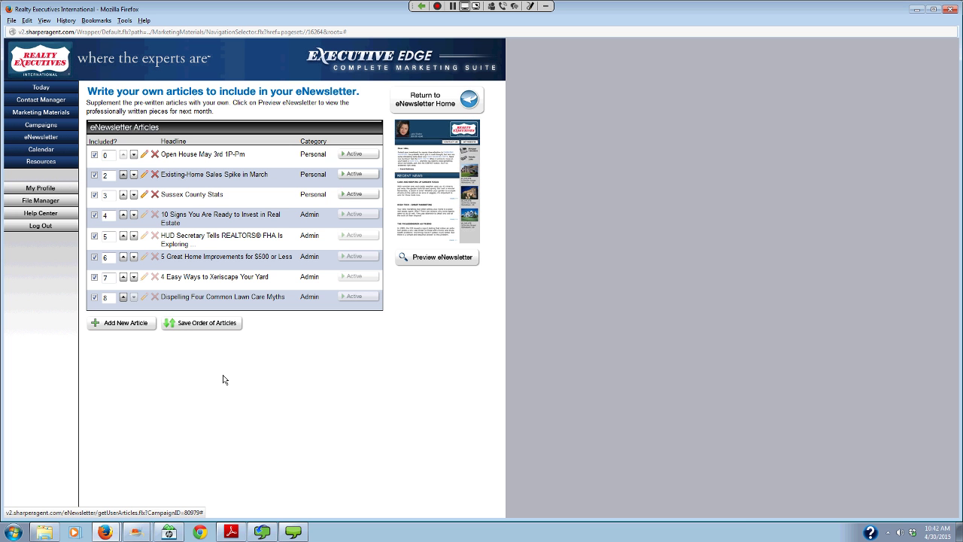
pyautogui.moveTo(105, 533)
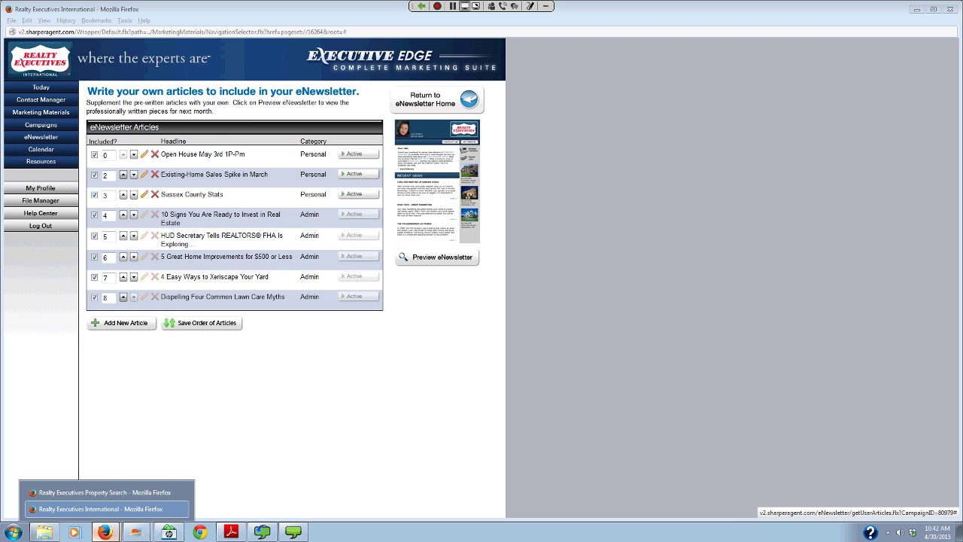
pyautogui.click(84, 493)
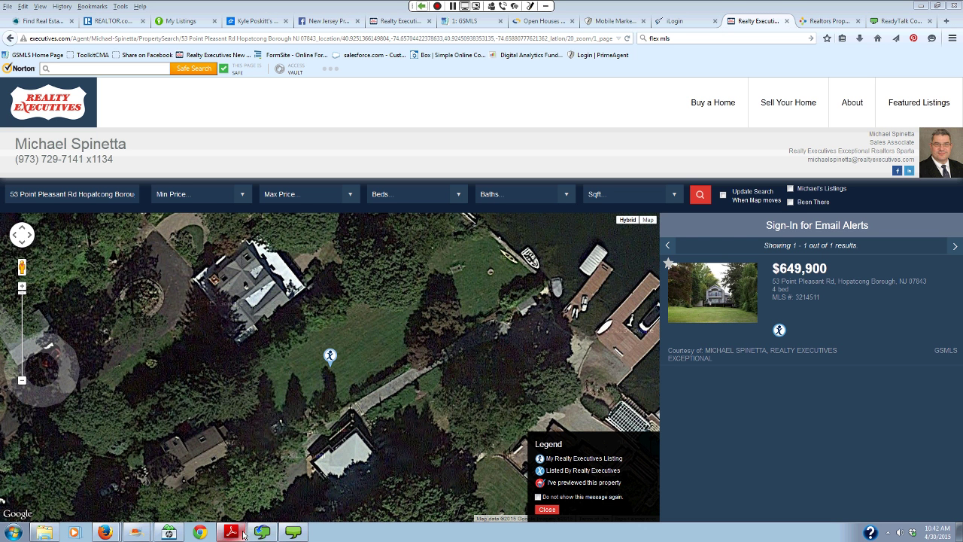
# - Minimize the Firefox window and choose the Realty Executives property search window from the taskbar
pyautogui.click(421, 6)
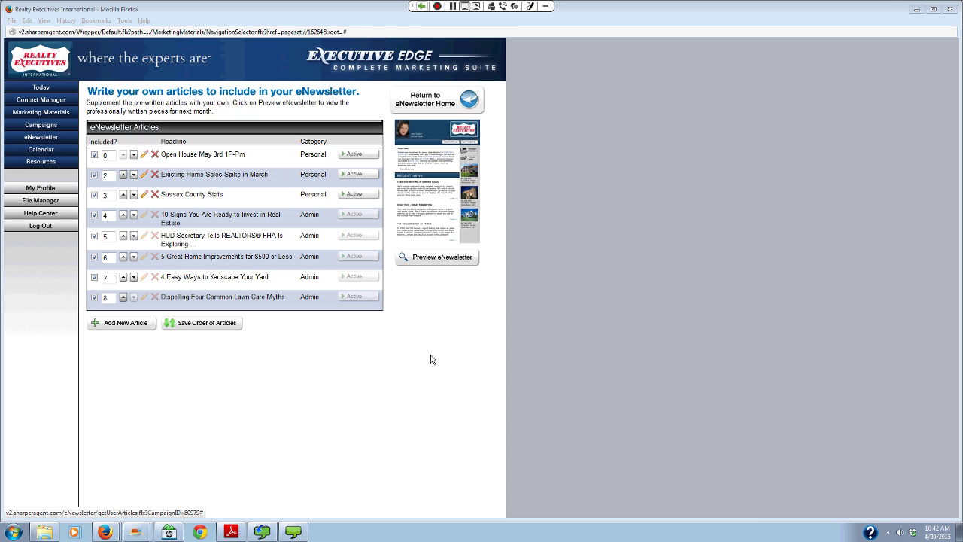
pyautogui.moveTo(111, 521)
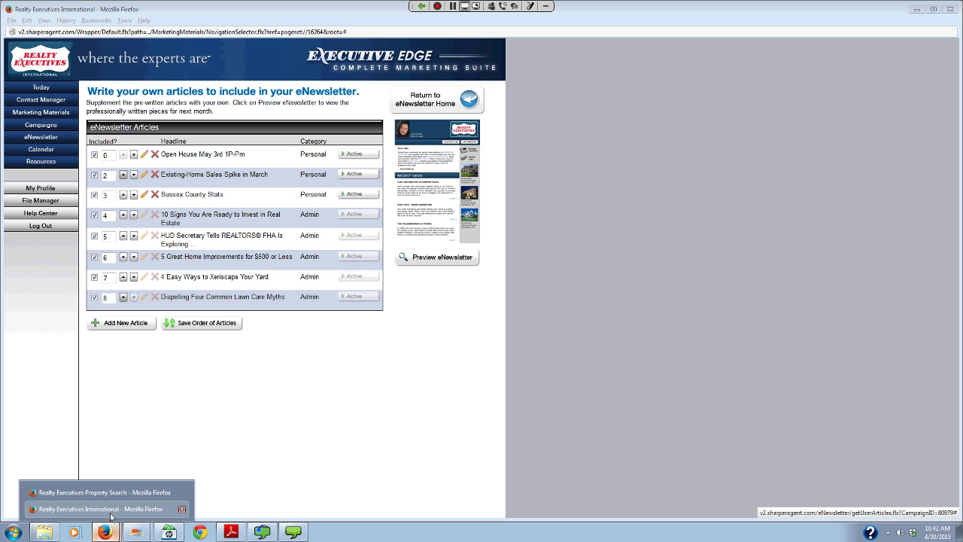
pyautogui.click(110, 496)
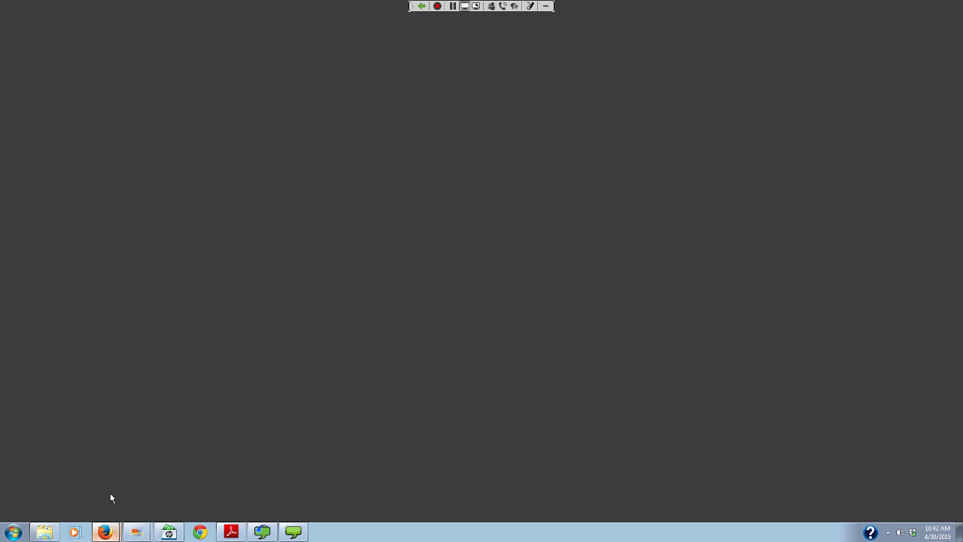
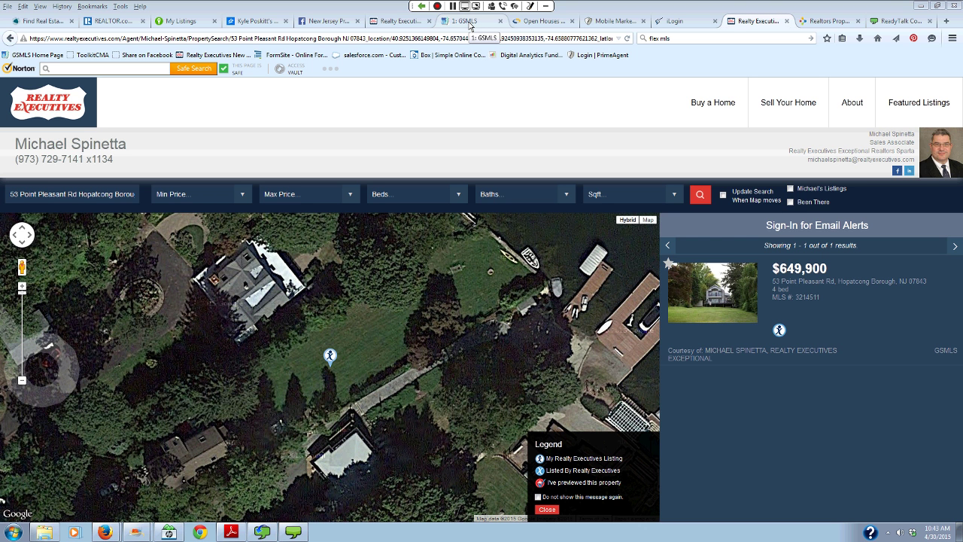
# - Show the flexmls Open Houses page with no events for 04/30/2015–05/14/2015, leaving Statistics unchosen
pyautogui.click(467, 21)
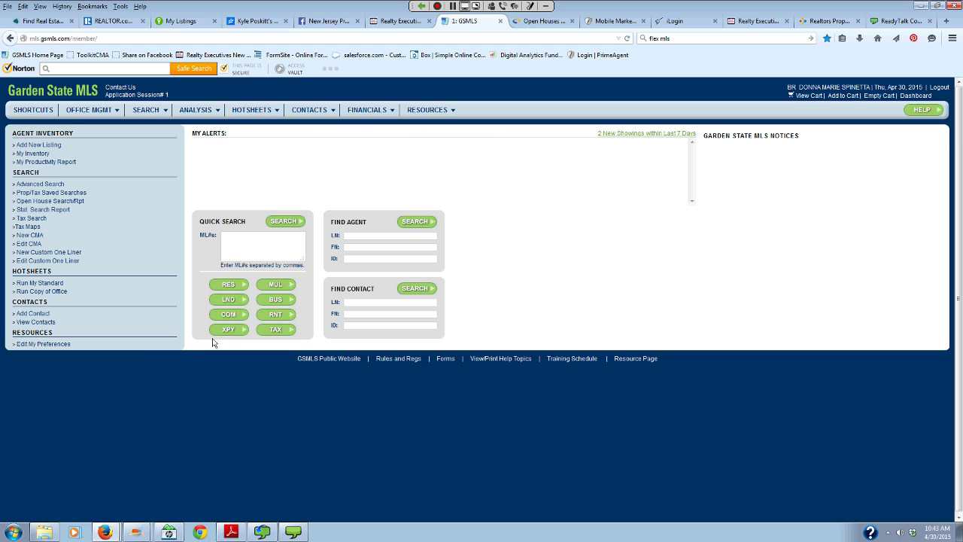
pyautogui.click(529, 22)
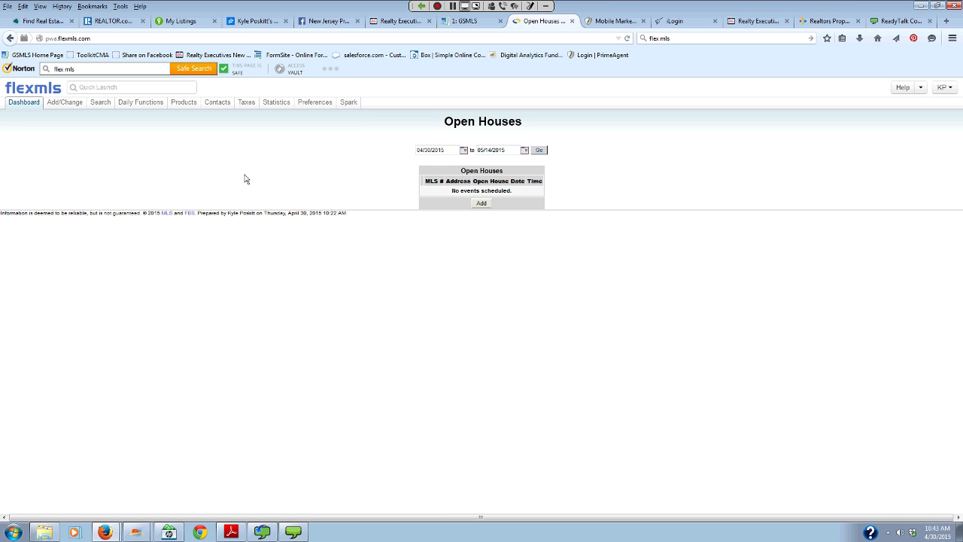
pyautogui.moveTo(283, 105)
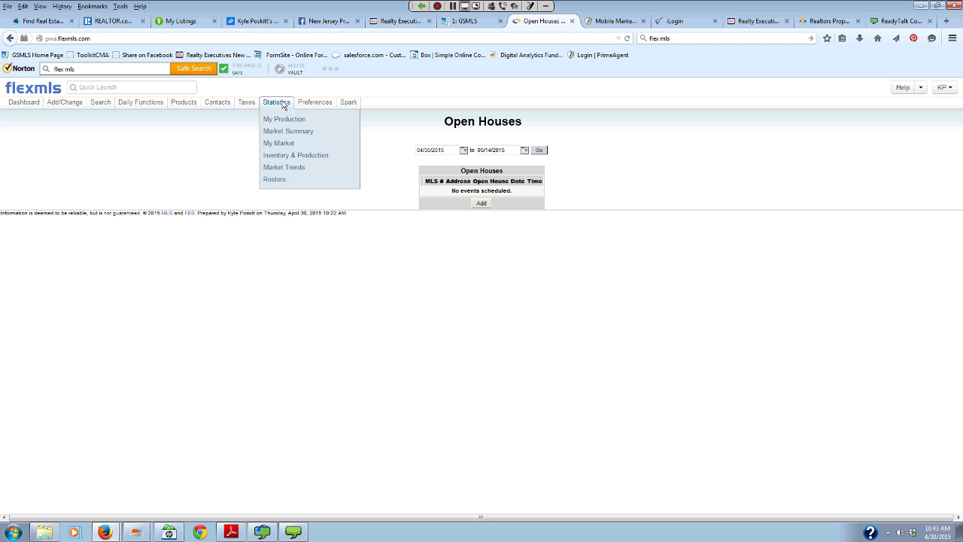
pyautogui.click(301, 179)
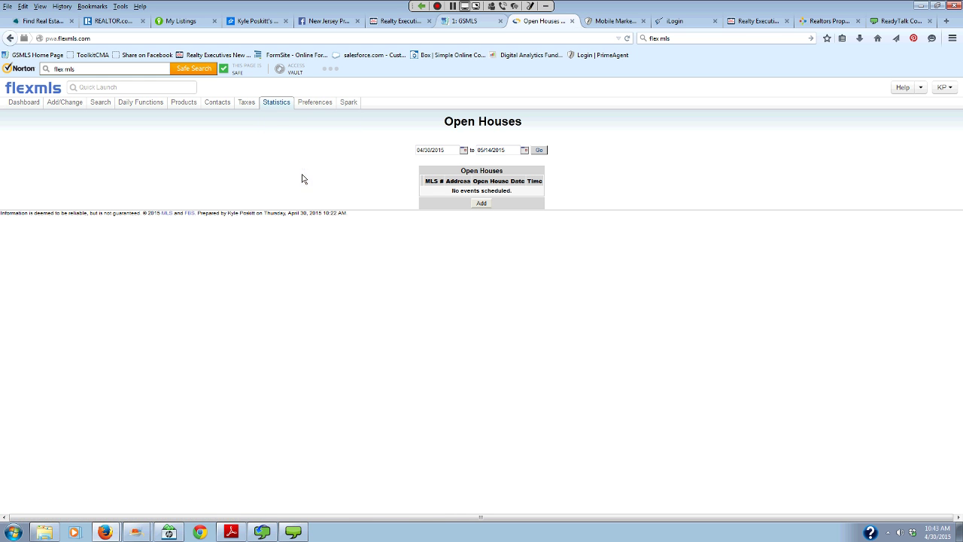
# - Open NJAR Municipal Stats from the ANALYSIS menu on the GSMLS page
pyautogui.click(460, 23)
pyautogui.moveTo(213, 110)
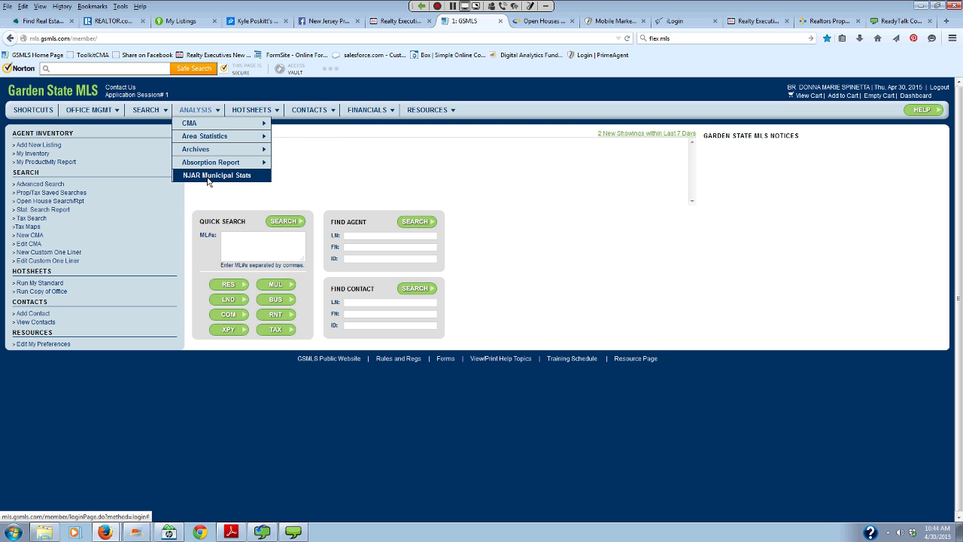
pyautogui.click(208, 179)
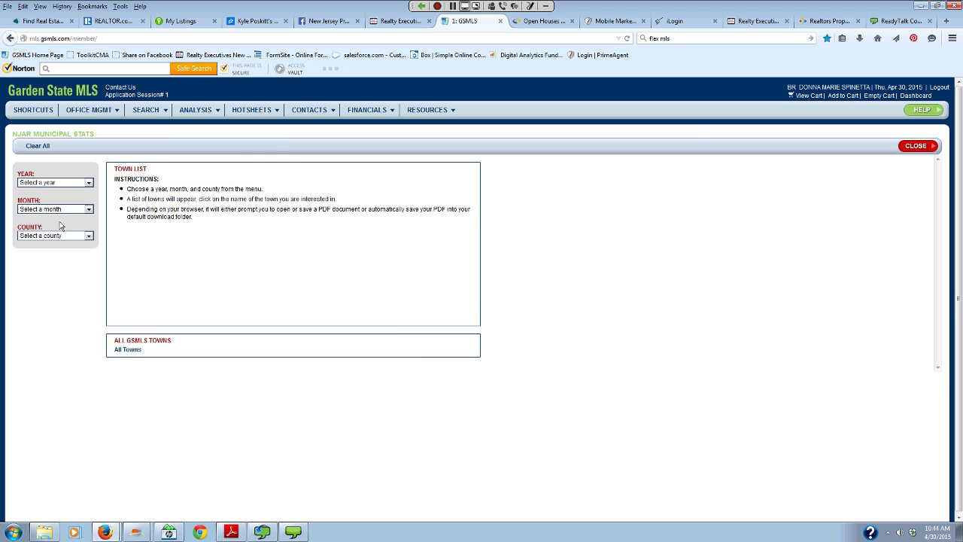
# - Pick 2015, March and Passaic County, then request the 2515 - West Milford Twp. PDF
pyautogui.click(88, 183)
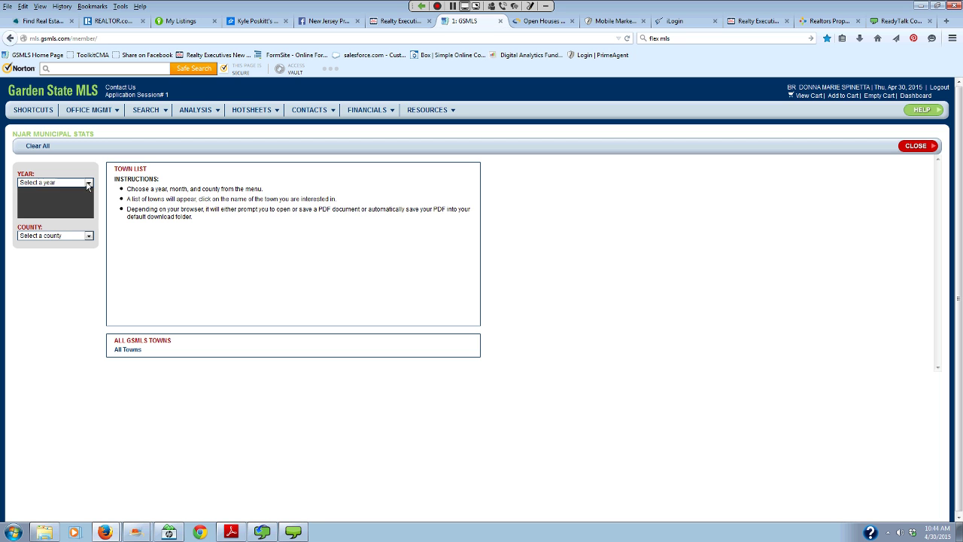
pyautogui.click(69, 216)
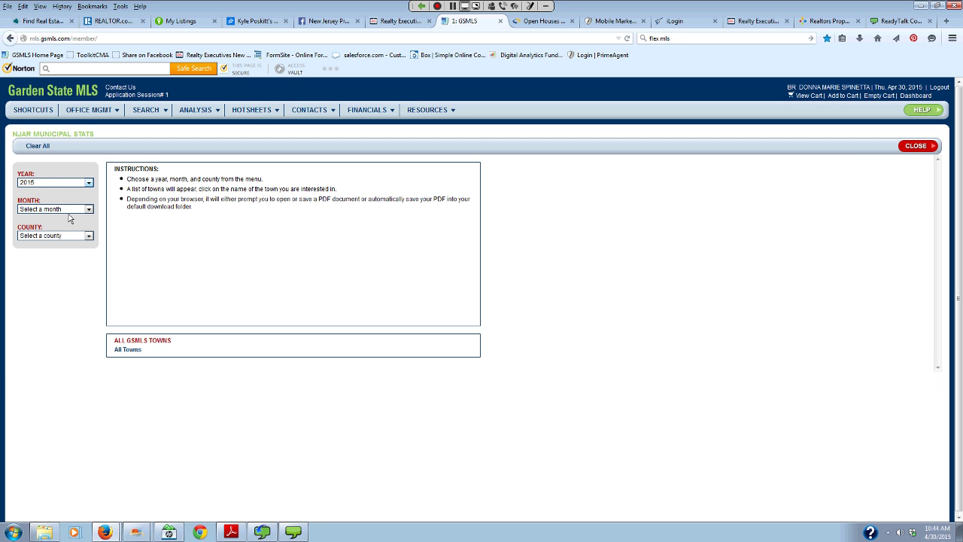
pyautogui.click(67, 210)
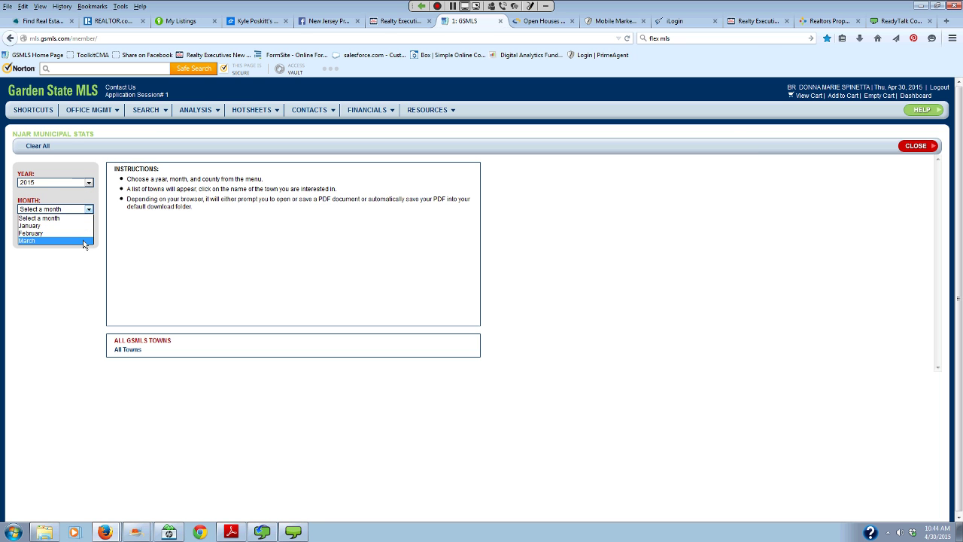
pyautogui.click(84, 242)
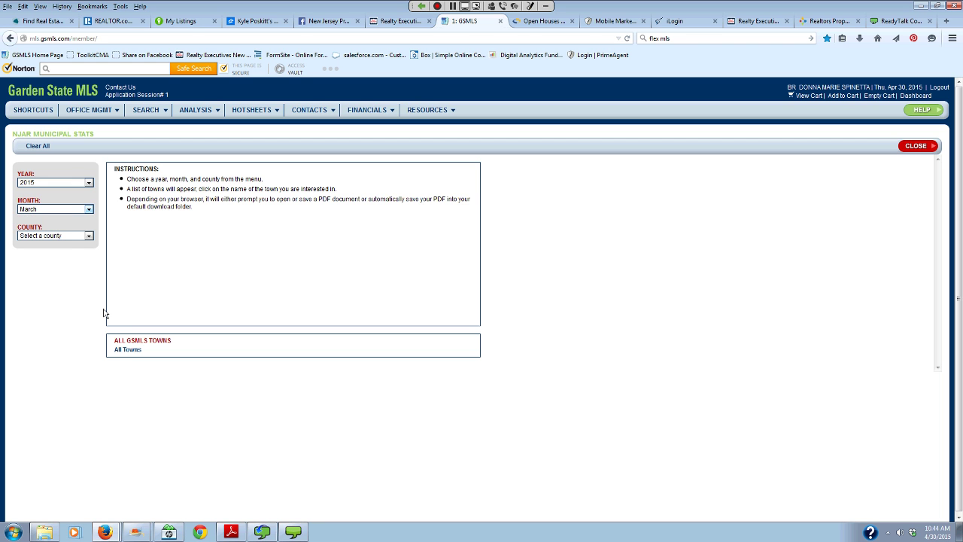
pyautogui.click(89, 235)
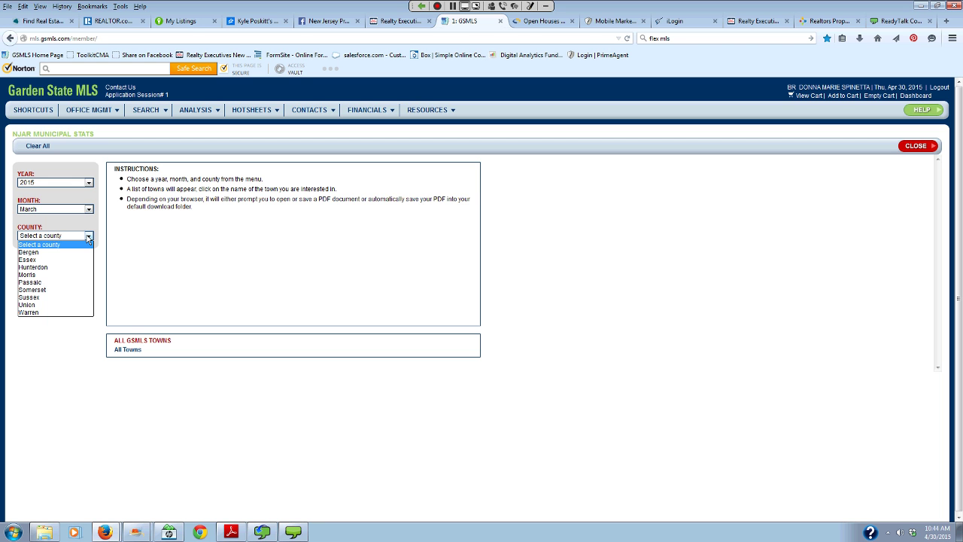
pyautogui.click(83, 286)
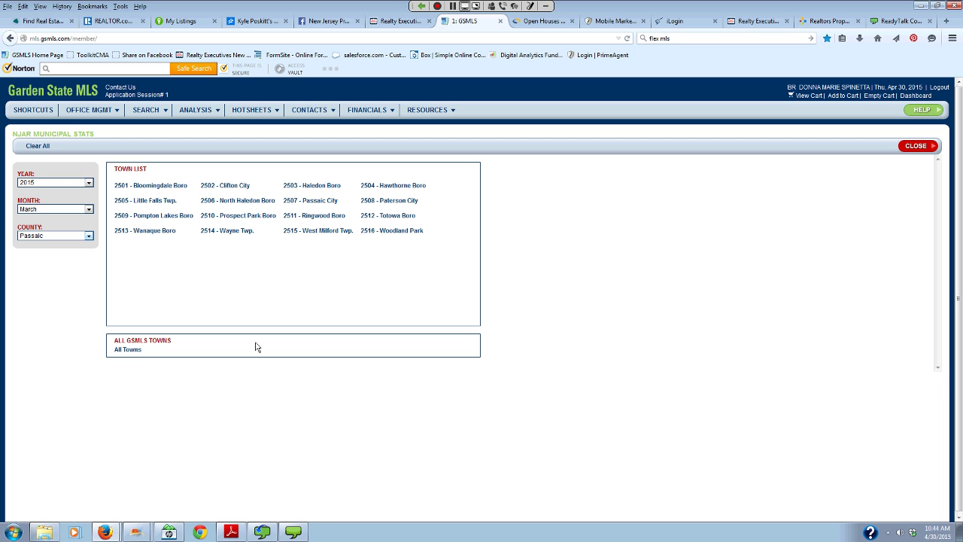
pyautogui.click(317, 231)
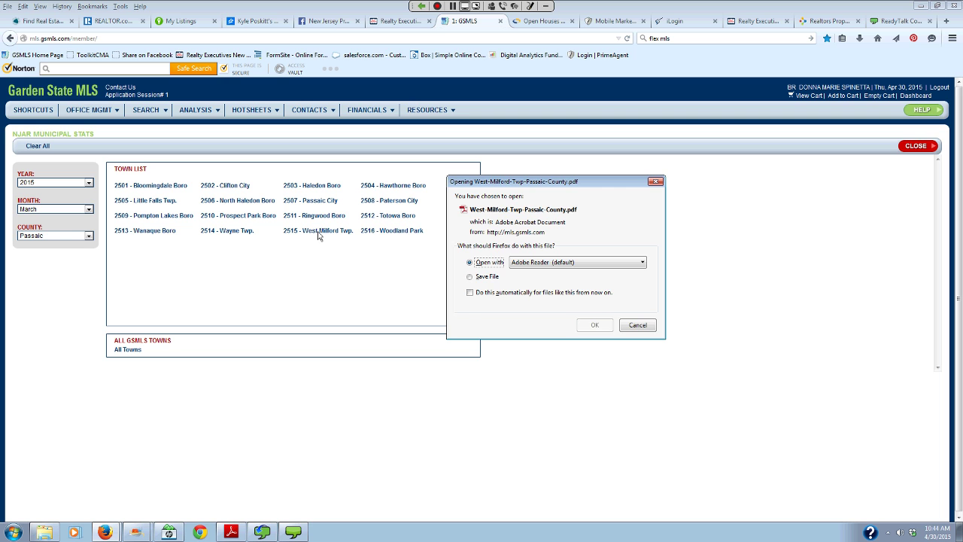
# - Open the West Milford Twp March 2015 market update in Adobe Reader, review it, and close it
pyautogui.click(594, 329)
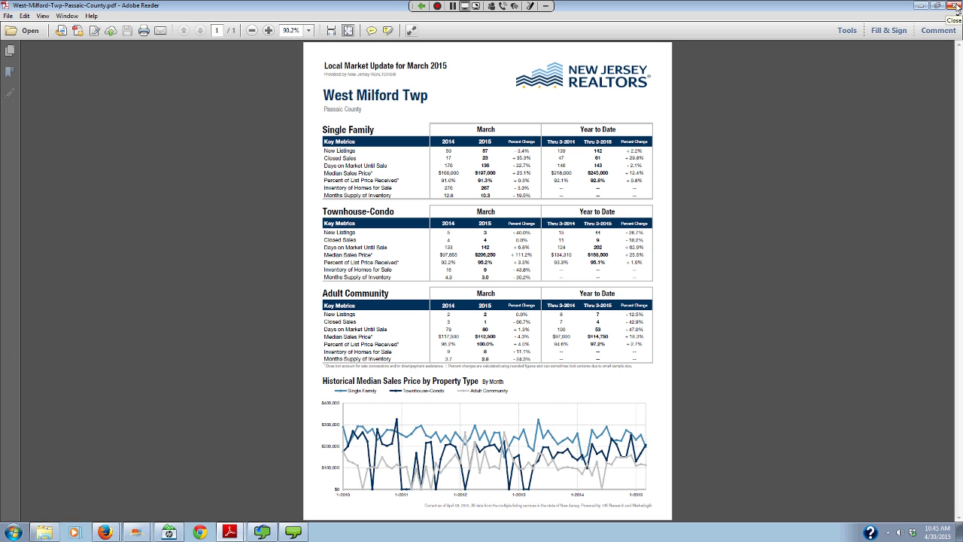
pyautogui.click(957, 8)
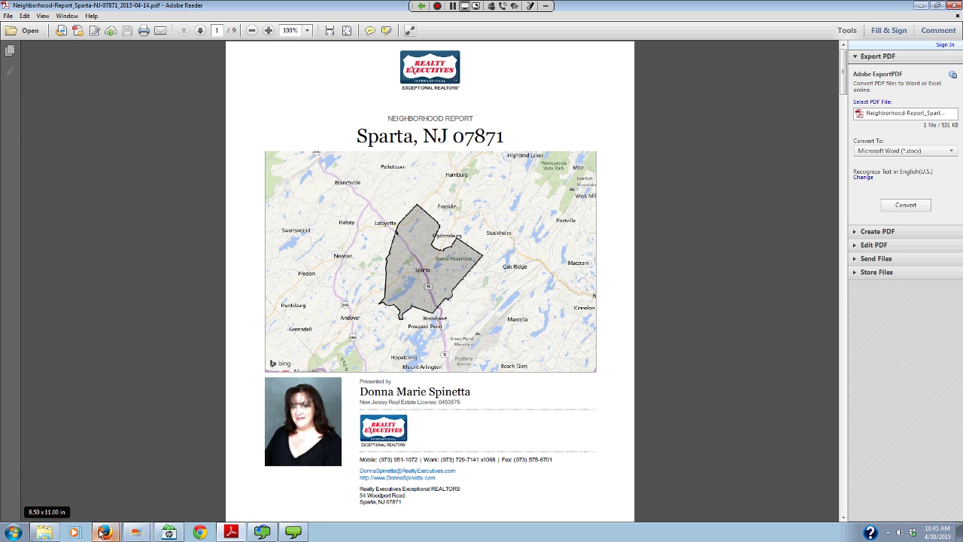
# - Back on the GSMLS window, request the All Towns file NJAR_GSMLS_MMI_2015-03.pdf
pyautogui.moveTo(105, 531)
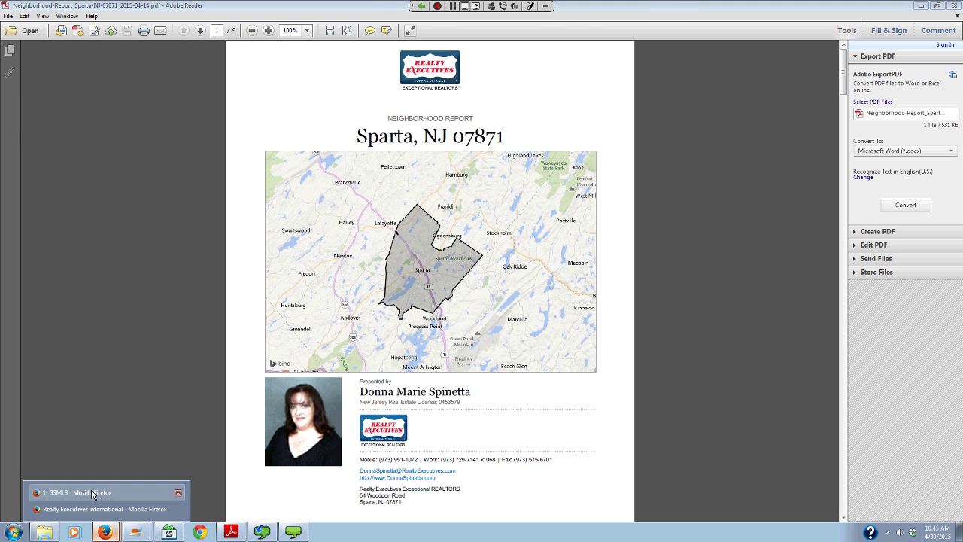
pyautogui.click(91, 493)
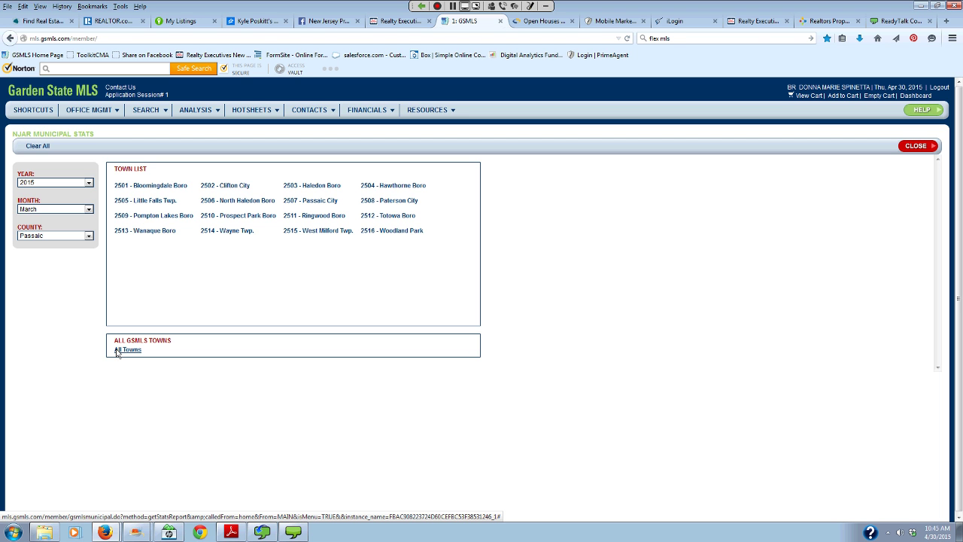
pyautogui.click(124, 350)
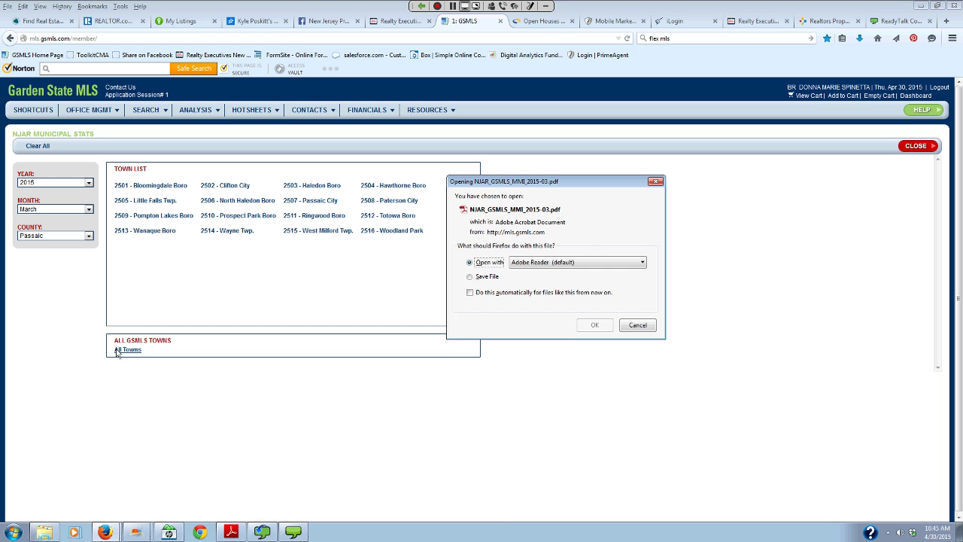
# - Open NJAR_GSMLS_MMI_2015-03.pdf and browse it, stopping on page 4, Adult Community Market Overview
pyautogui.click(595, 326)
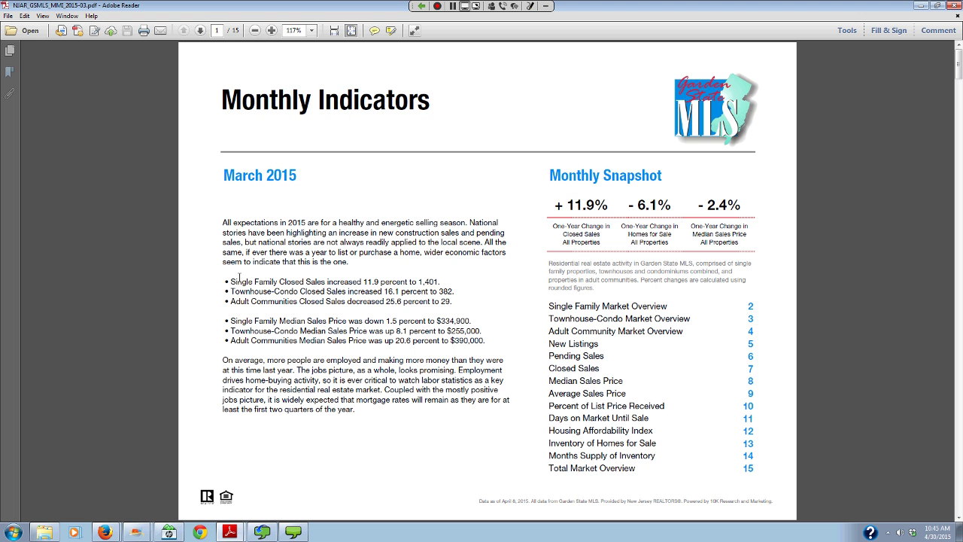
pyautogui.scroll(-2, 240, 280)
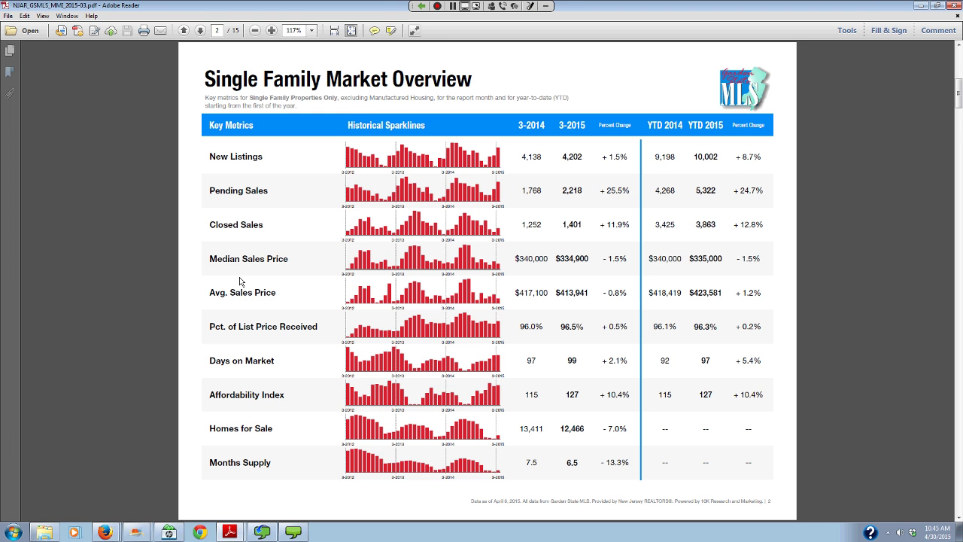
pyautogui.scroll(-2, 243, 129)
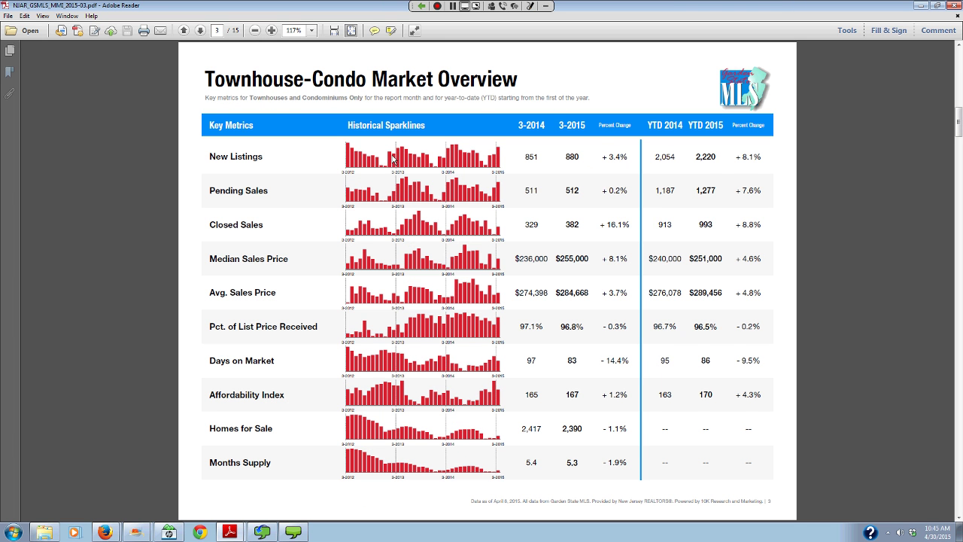
pyautogui.scroll(-2, 325, 87)
pyautogui.scroll(-2, 391, 182)
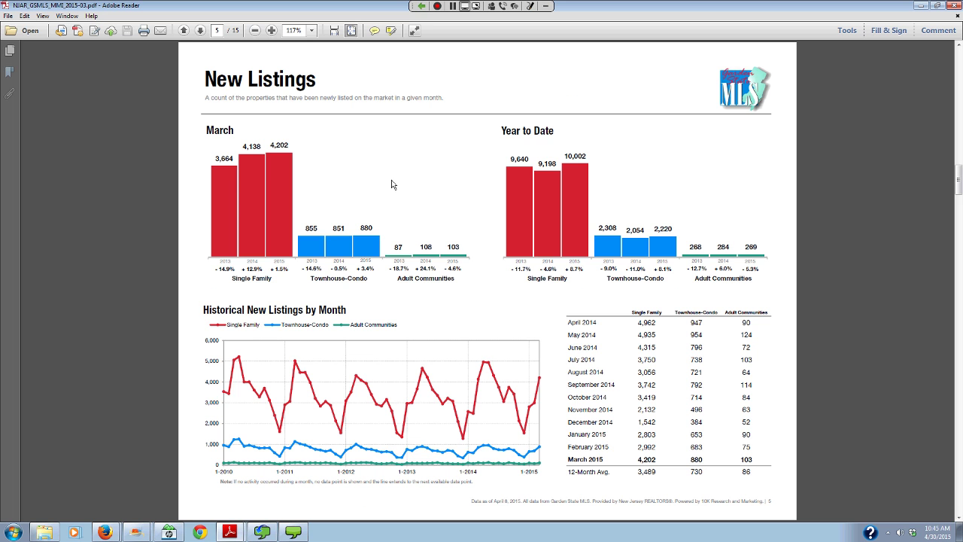
pyautogui.scroll(-4, 389, 179)
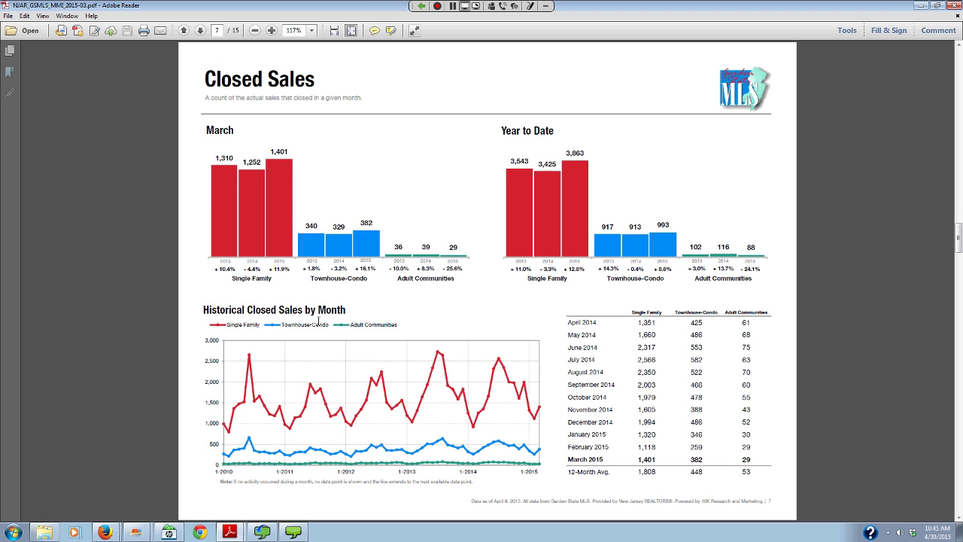
pyautogui.scroll(-10, 317, 320)
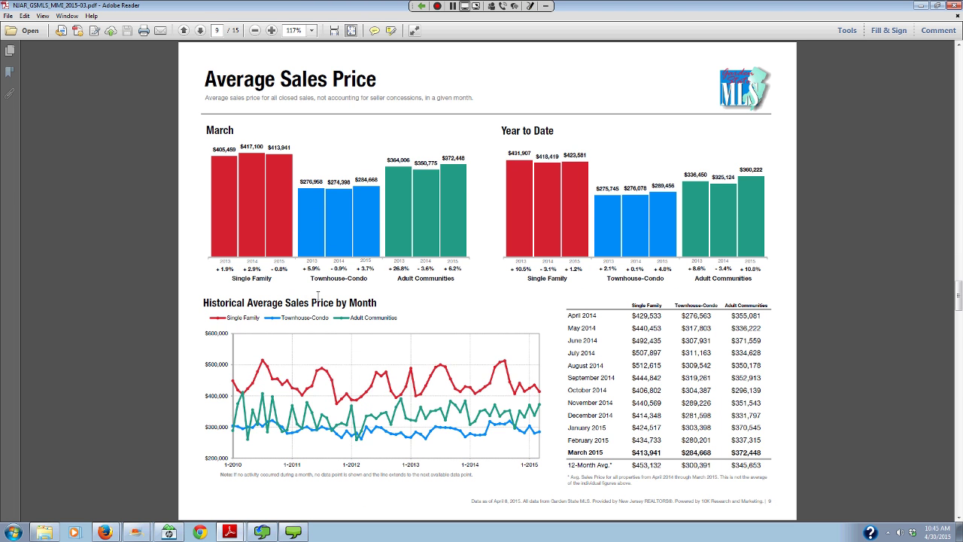
pyautogui.scroll(-3, 318, 293)
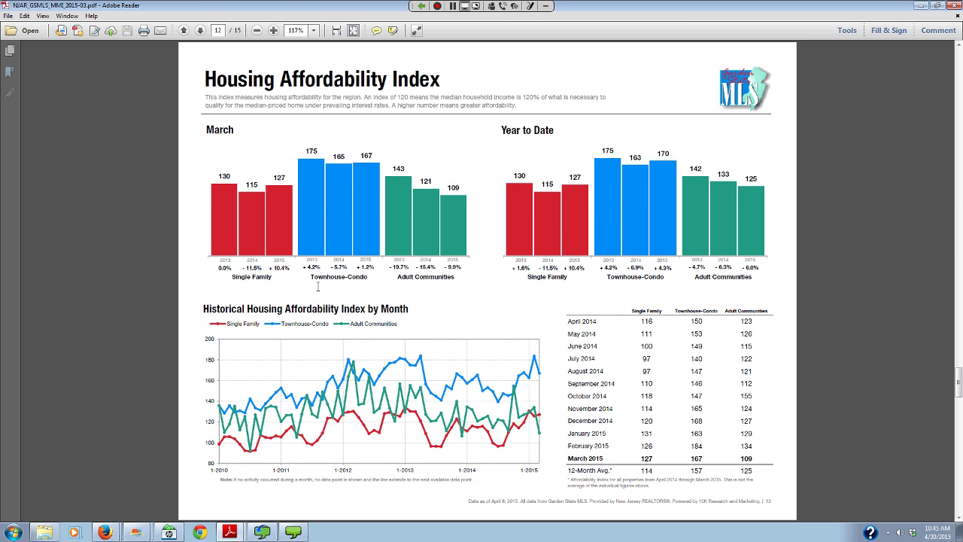
pyautogui.scroll(-3, 317, 287)
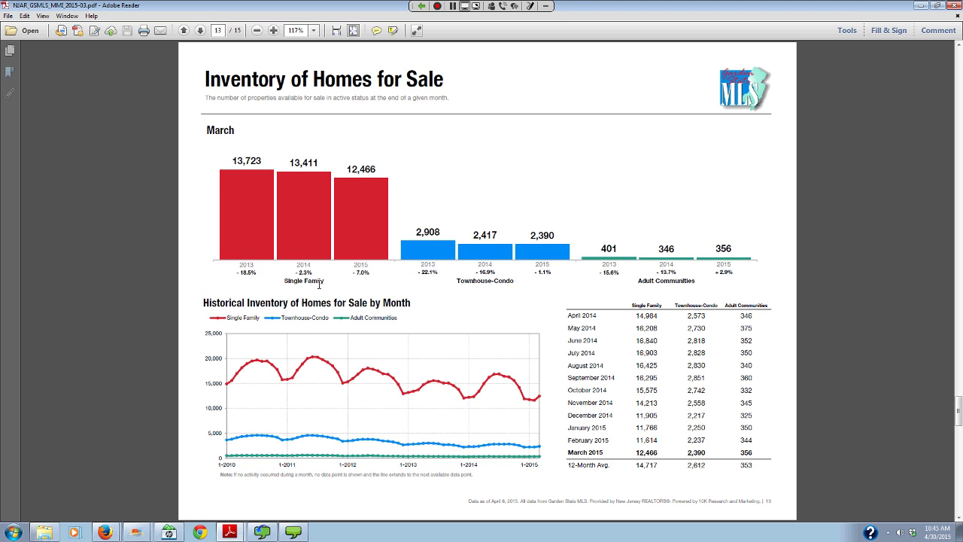
pyautogui.scroll(-6, 319, 284)
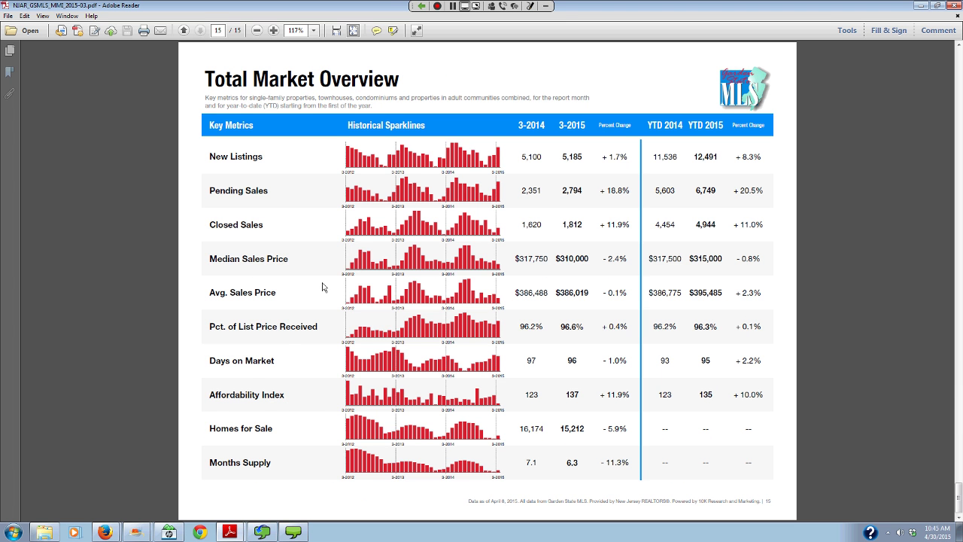
pyautogui.scroll(3, 447, 336)
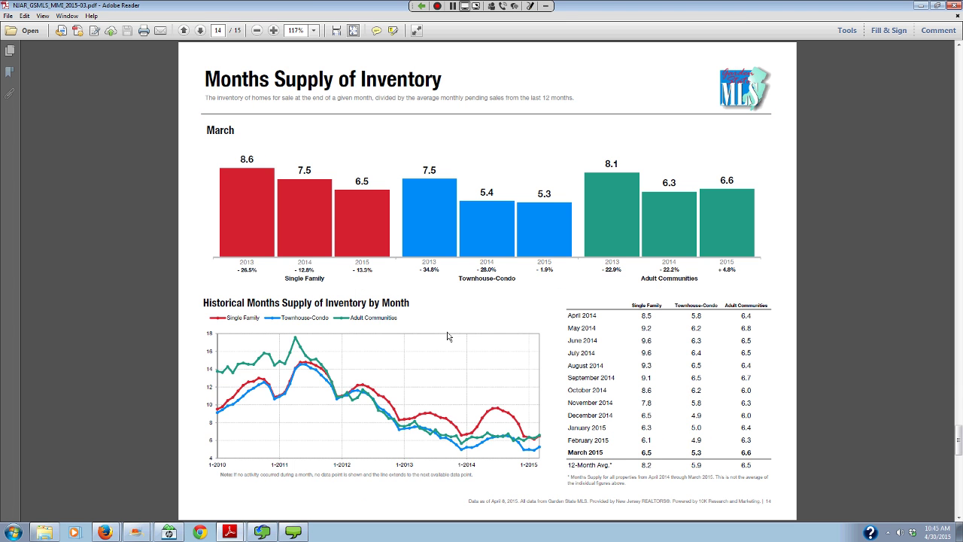
pyautogui.scroll(20, 448, 337)
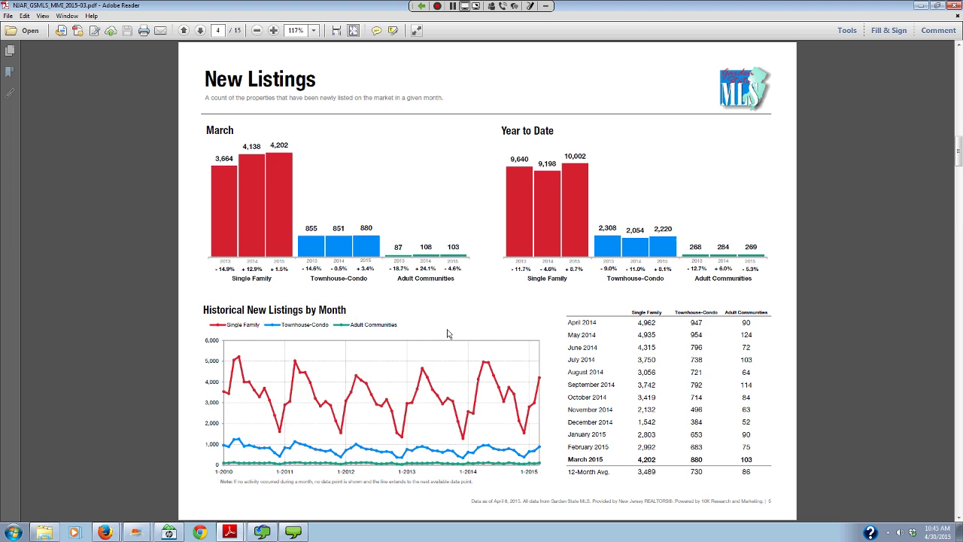
pyautogui.scroll(6, 447, 333)
pyautogui.scroll(3, 448, 333)
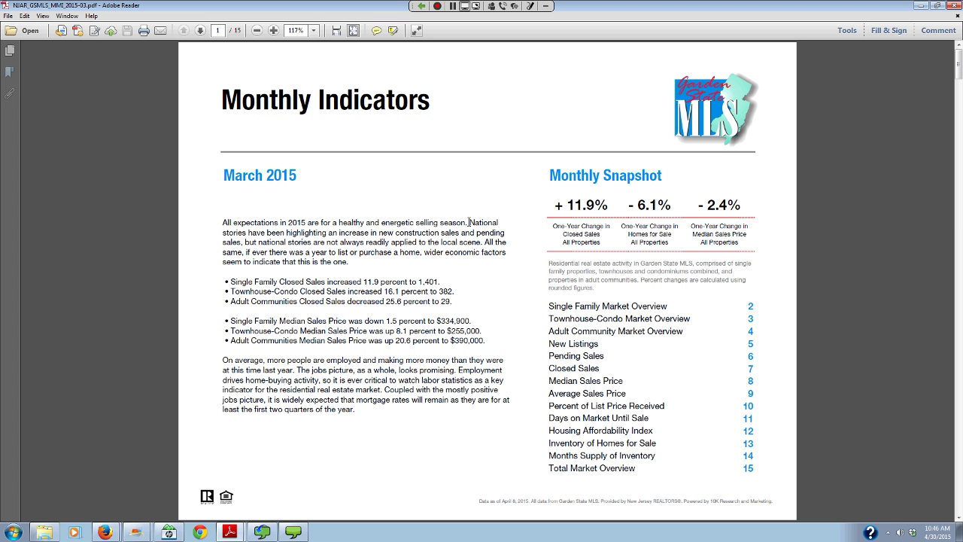
pyautogui.scroll(-6, 469, 222)
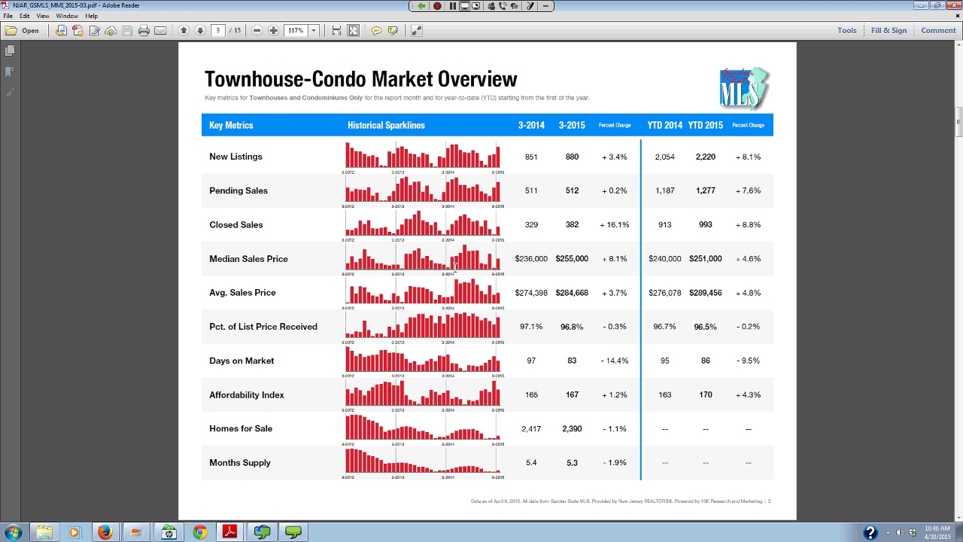
pyautogui.scroll(-3, 454, 267)
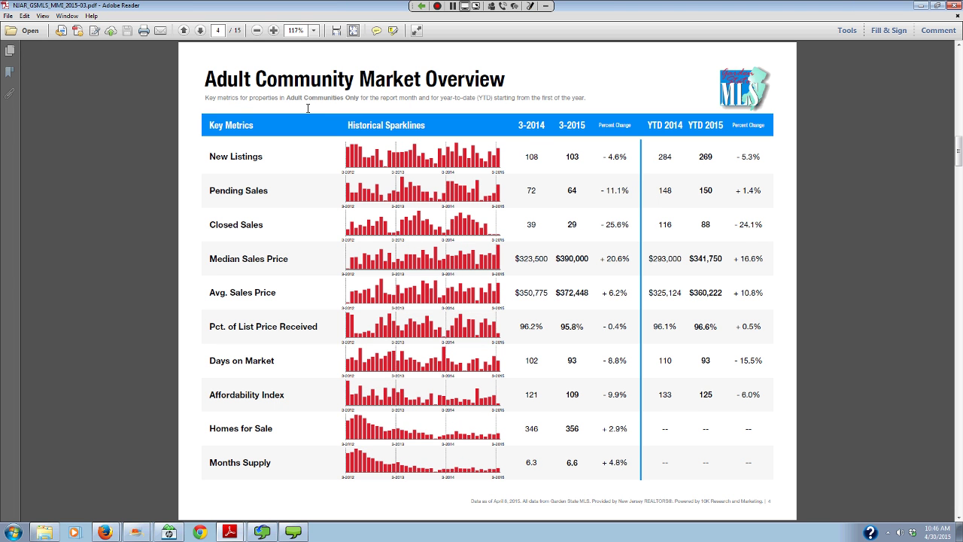
pyautogui.scroll(-6, 308, 107)
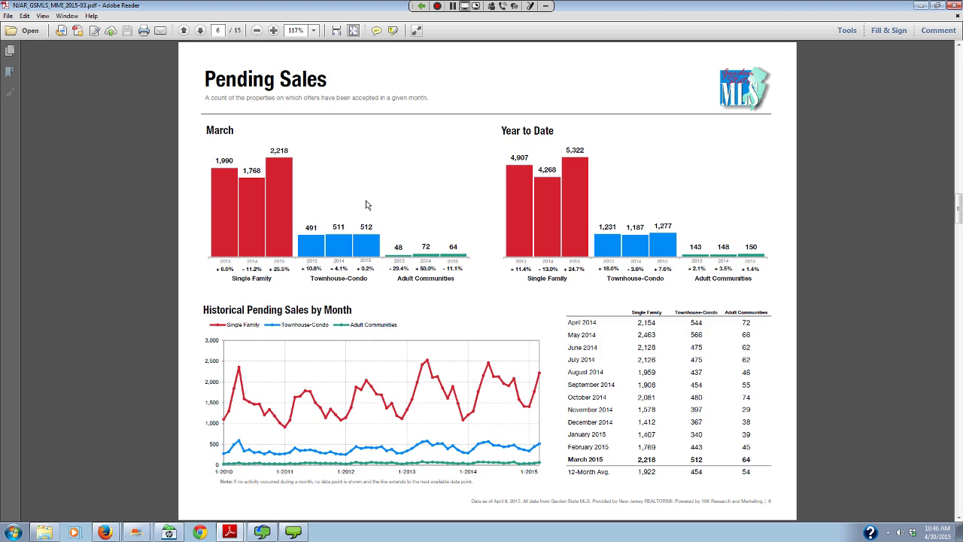
pyautogui.scroll(12, 365, 205)
pyautogui.scroll(-6, 368, 131)
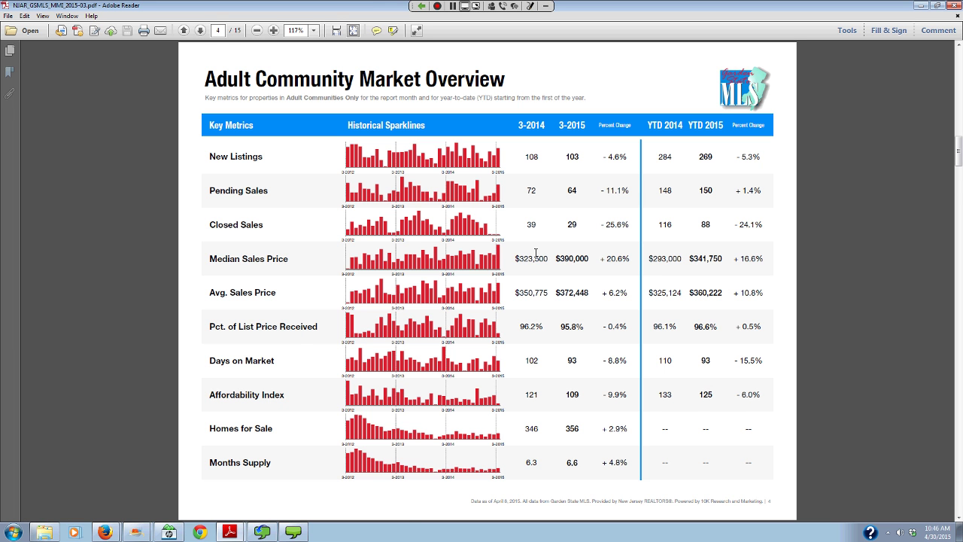
# - Page ahead to the page 15 Total Market Overview, then return to the page 1 Monthly Indicators
pyautogui.press('pagedown')
pyautogui.press('pagedown')
pyautogui.press('pagedown')
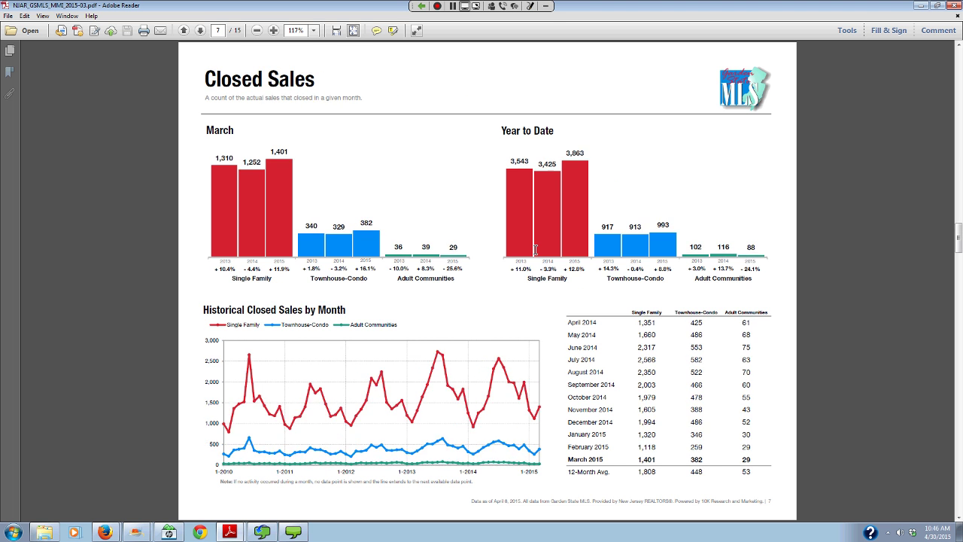
pyautogui.press('pagedown')
pyautogui.press('pagedown')
pyautogui.press('pagedown')
pyautogui.press('pagedown')
pyautogui.press('pagedown')
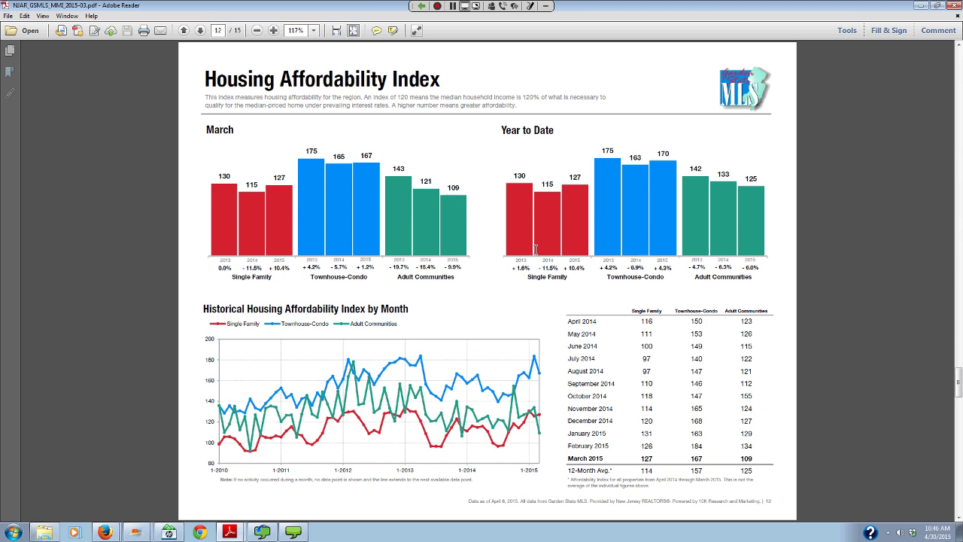
pyautogui.press('pagedown')
pyautogui.press('pagedown')
pyautogui.press('pagedown')
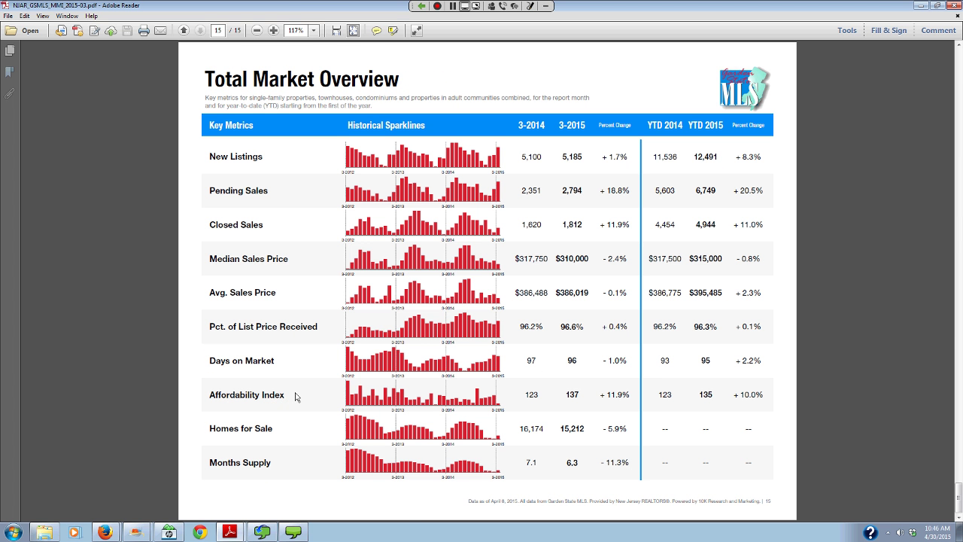
pyautogui.moveTo(292, 532)
pyautogui.scroll(15, 458, 382)
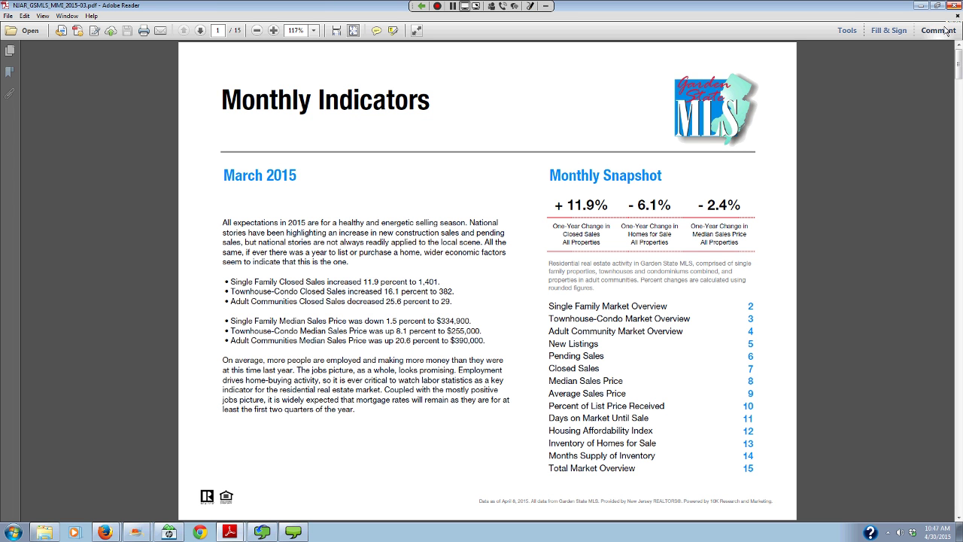
# - Close the indicators PDF and show the Realty Executives search with the $649,900 Hopatcong listing
pyautogui.click(954, 5)
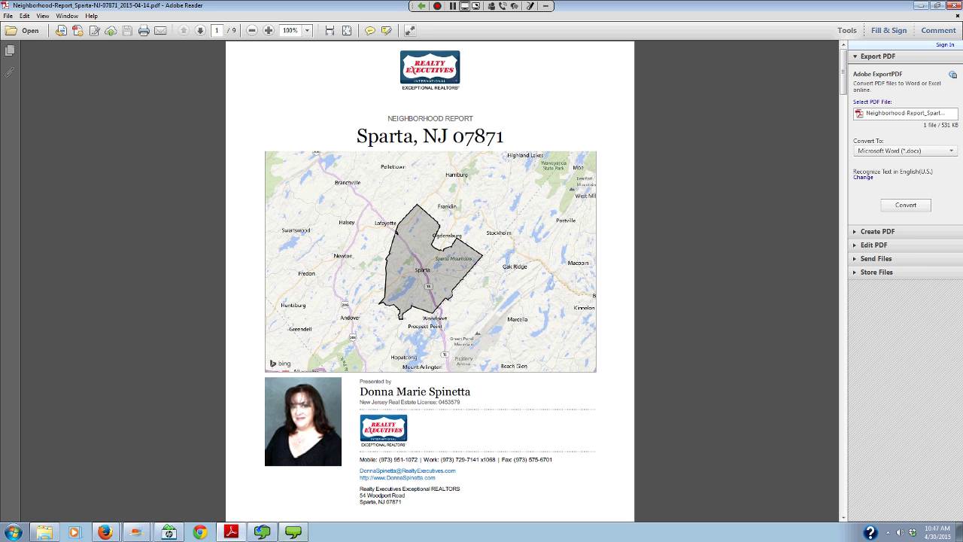
pyautogui.moveTo(105, 532)
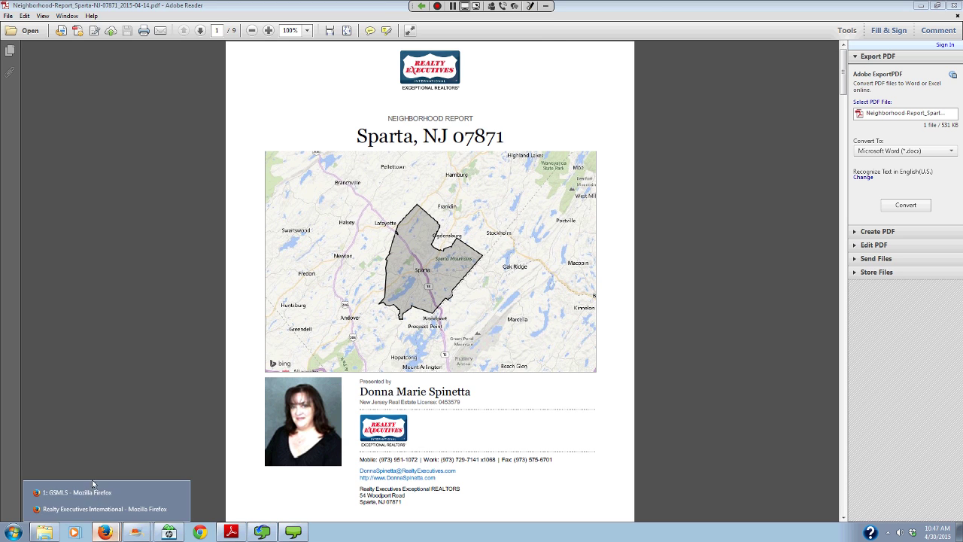
pyautogui.click(94, 492)
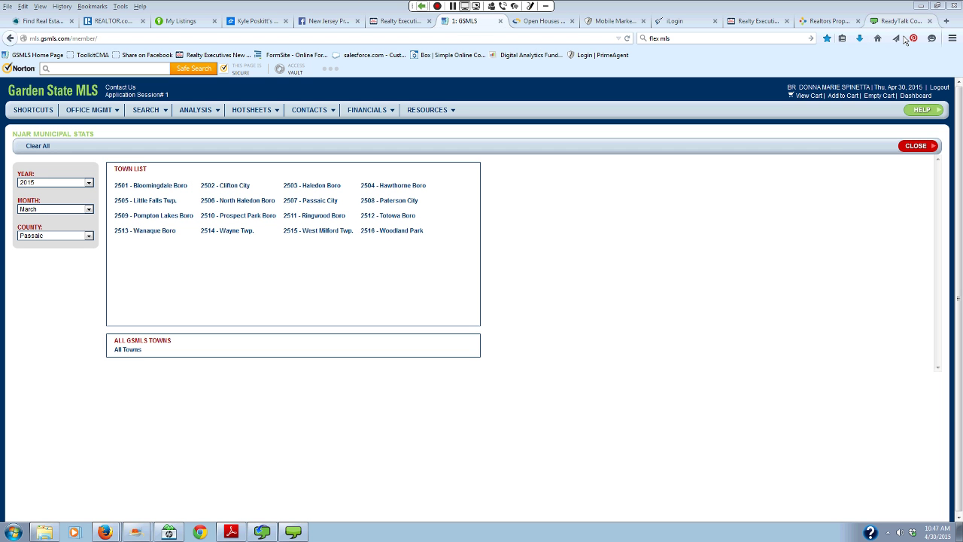
pyautogui.click(756, 21)
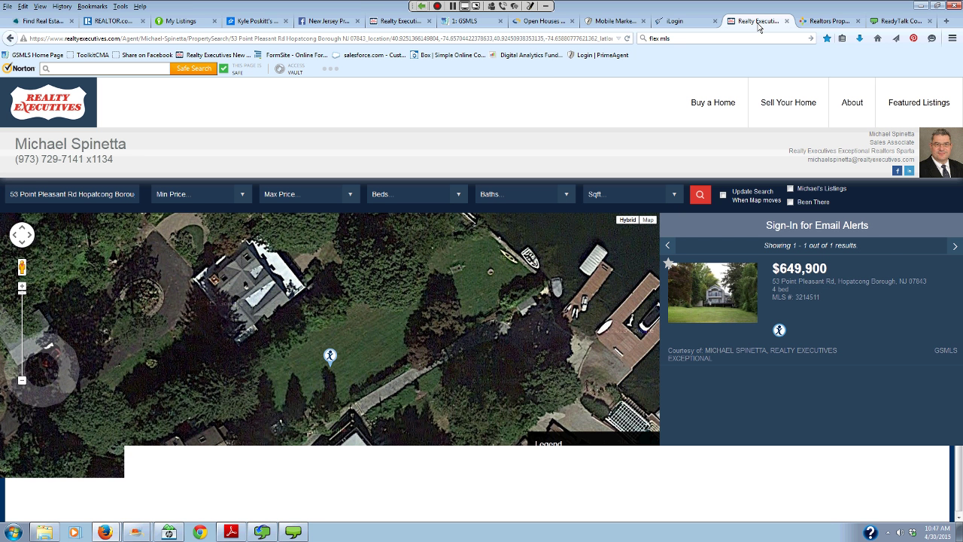
pyautogui.click(538, 21)
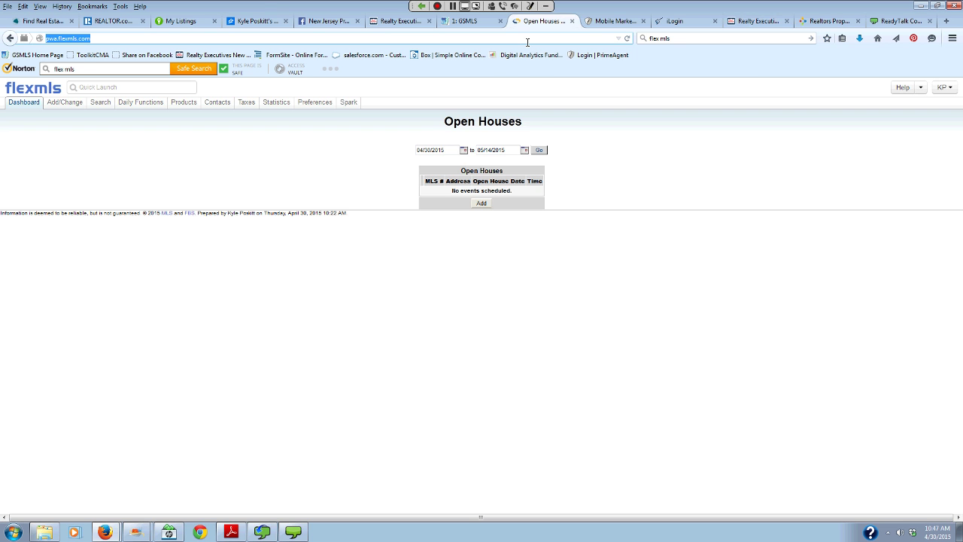
pyautogui.write('www.njrealto')
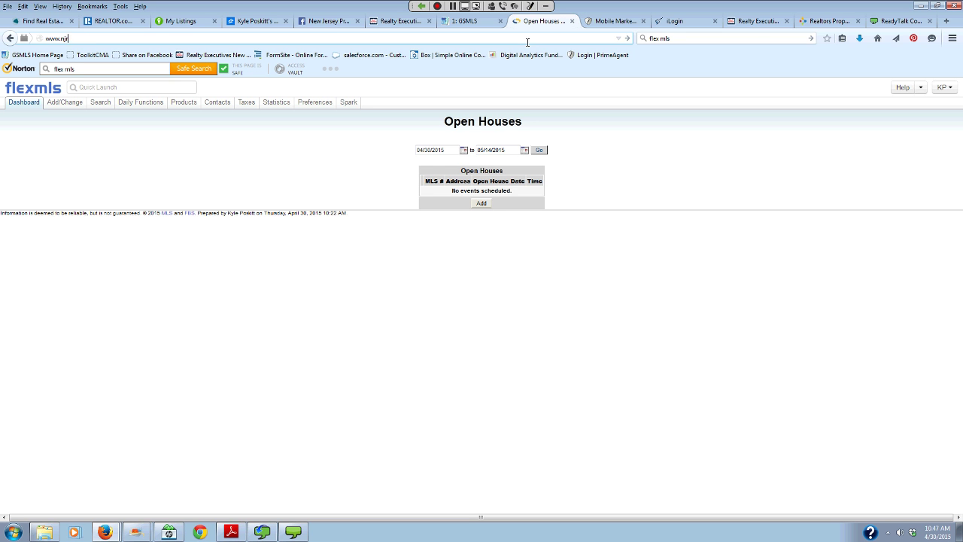
pyautogui.write('r.com')
pyautogui.press('Return')
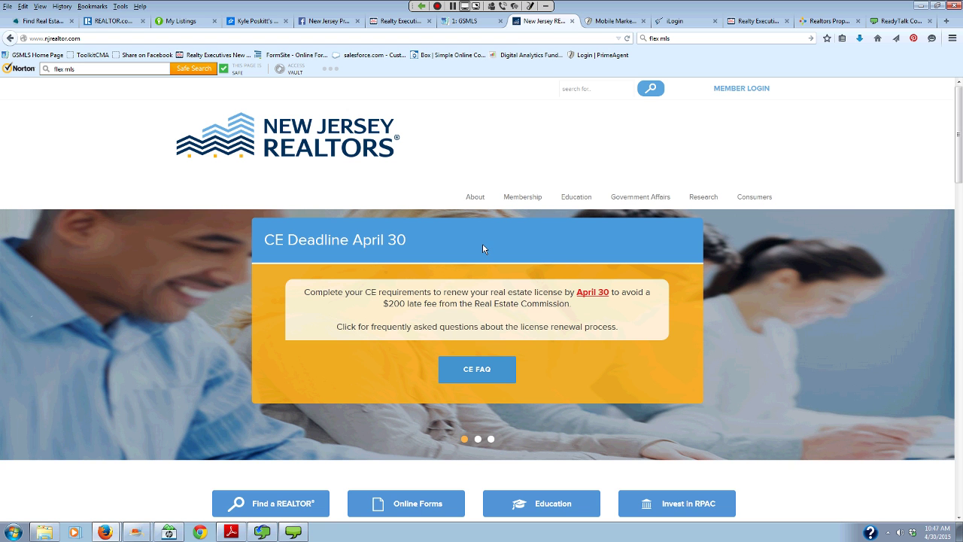
pyautogui.click(753, 90)
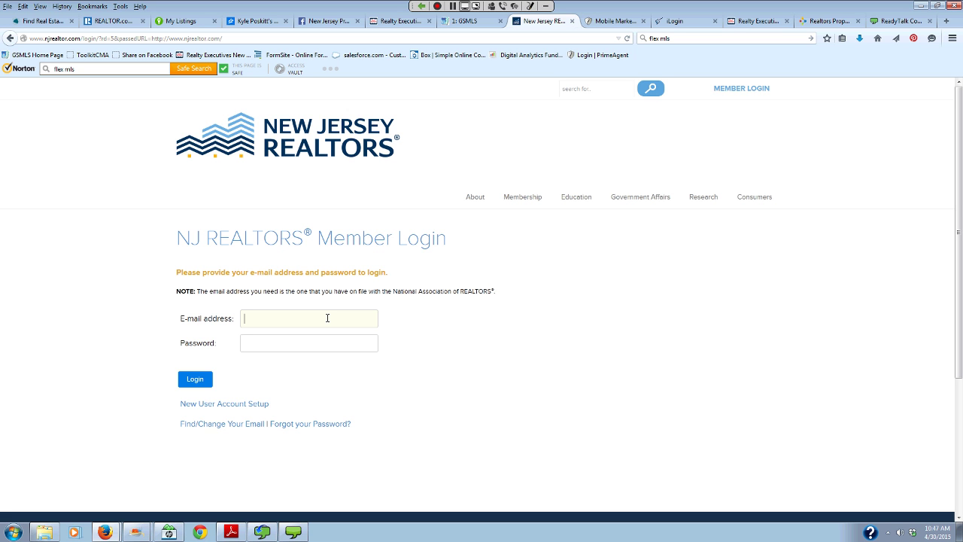
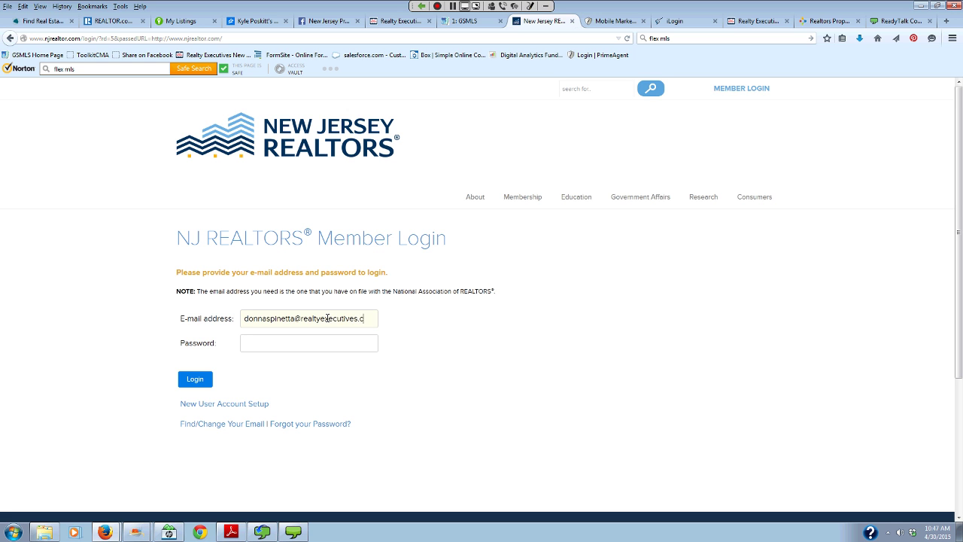
# - Log in to NJ REALTORS with the agent's e-mail address and password, correcting a typo
pyautogui.press('Tab')
pyautogui.write('**********')
pyautogui.press('Return')
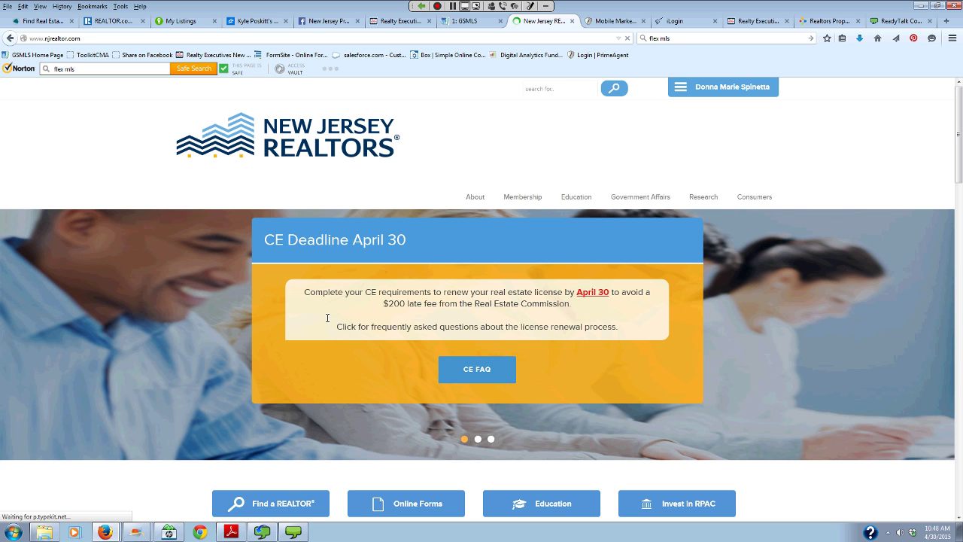
# - Download SussexCounty.pdf, the Sussex County Local Market Update, and open it in Adobe Reader
pyautogui.moveTo(703, 202)
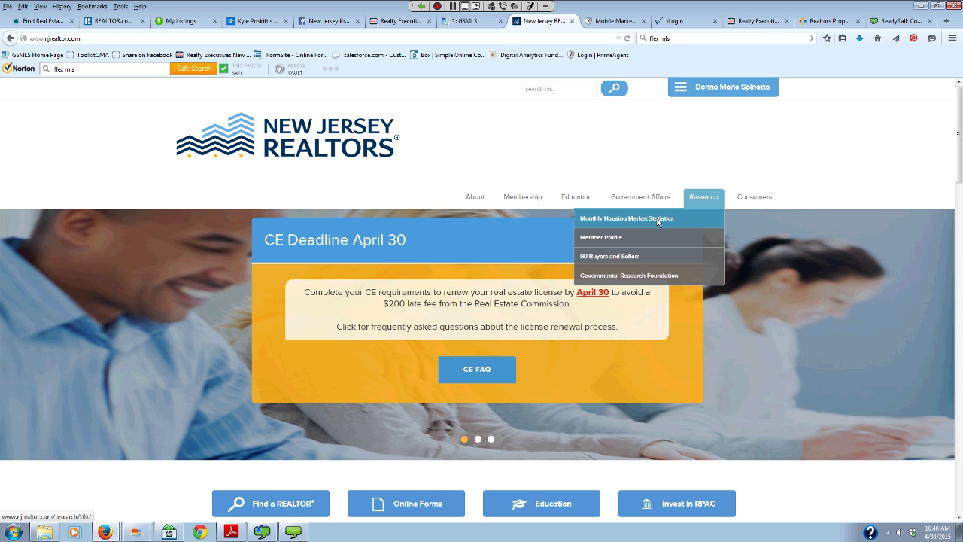
pyautogui.click(657, 219)
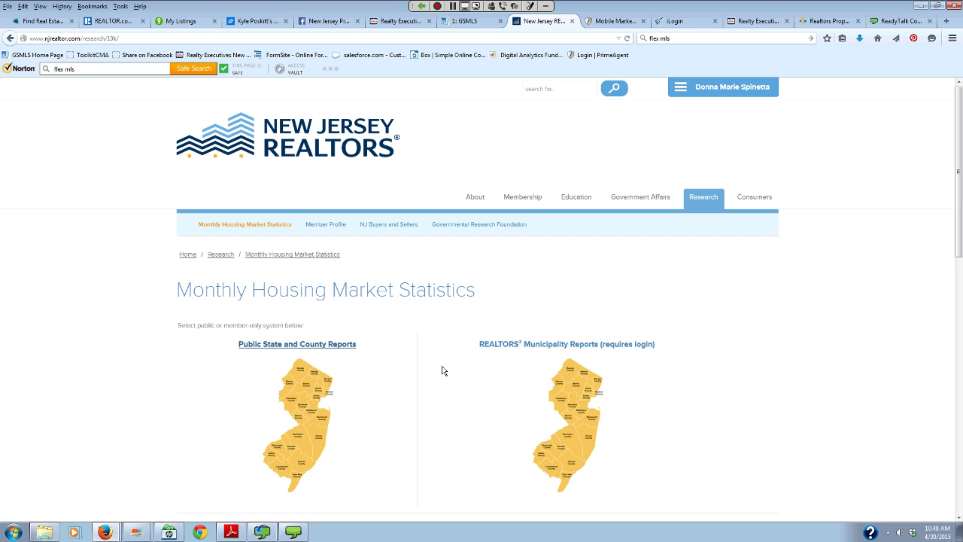
pyautogui.click(308, 396)
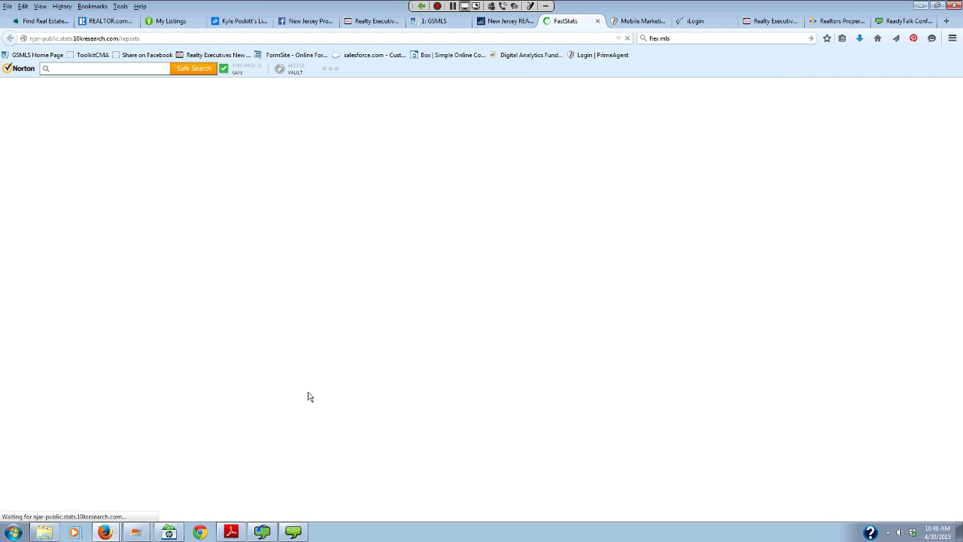
pyautogui.click(450, 284)
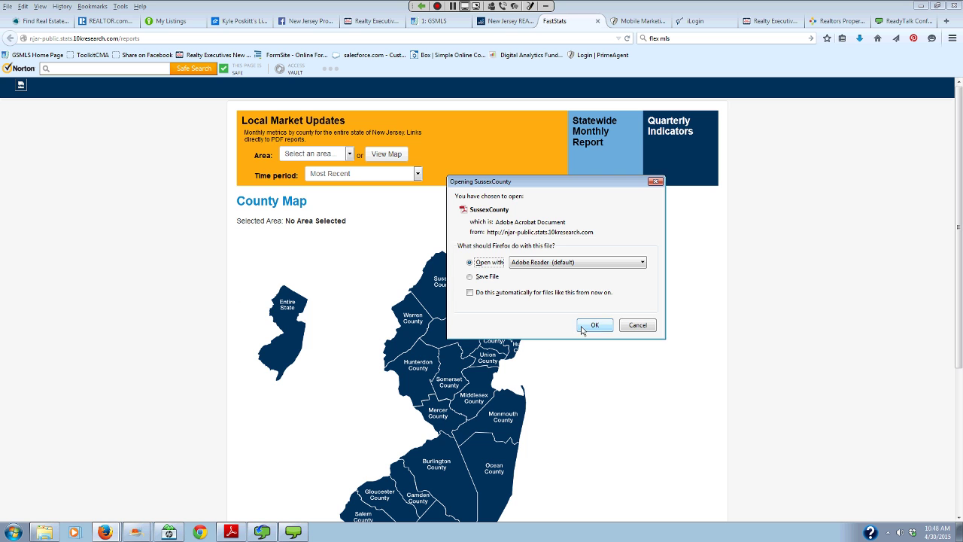
pyautogui.click(594, 326)
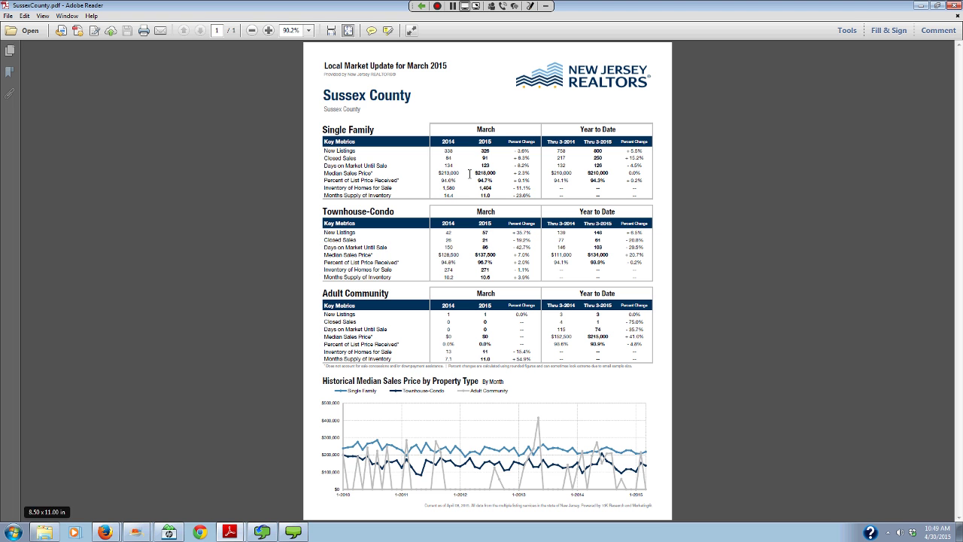
# - Close the Sussex County report and return to the FastStats county map in Firefox
pyautogui.click(954, 5)
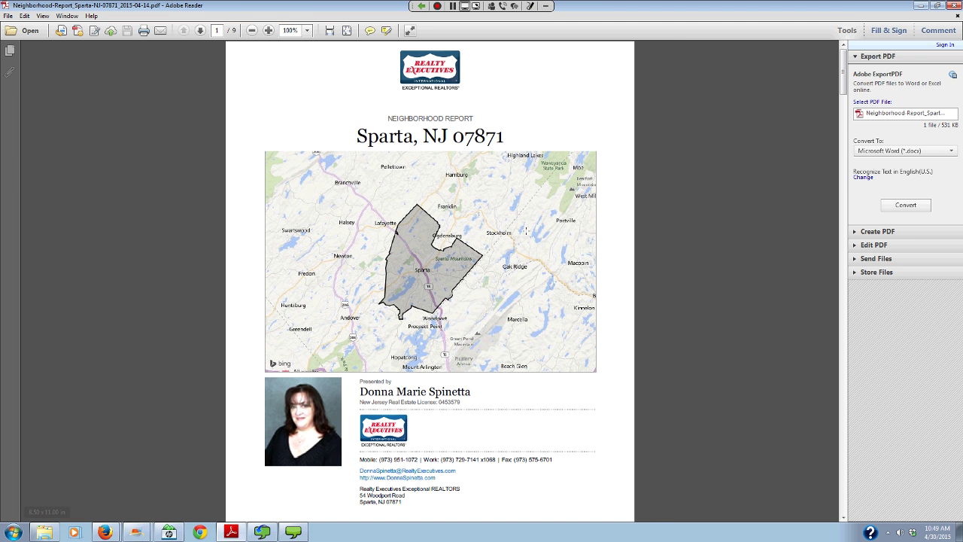
pyautogui.moveTo(111, 534)
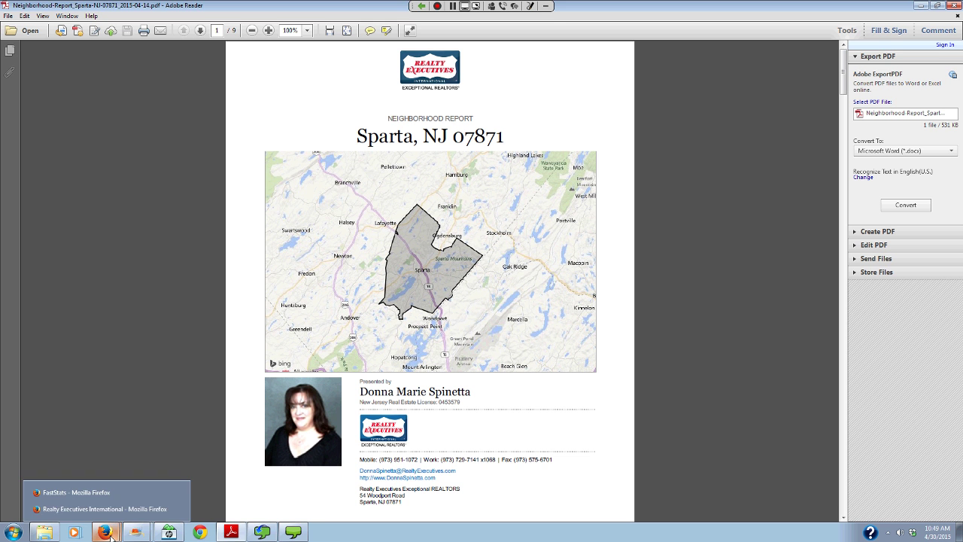
pyautogui.click(95, 493)
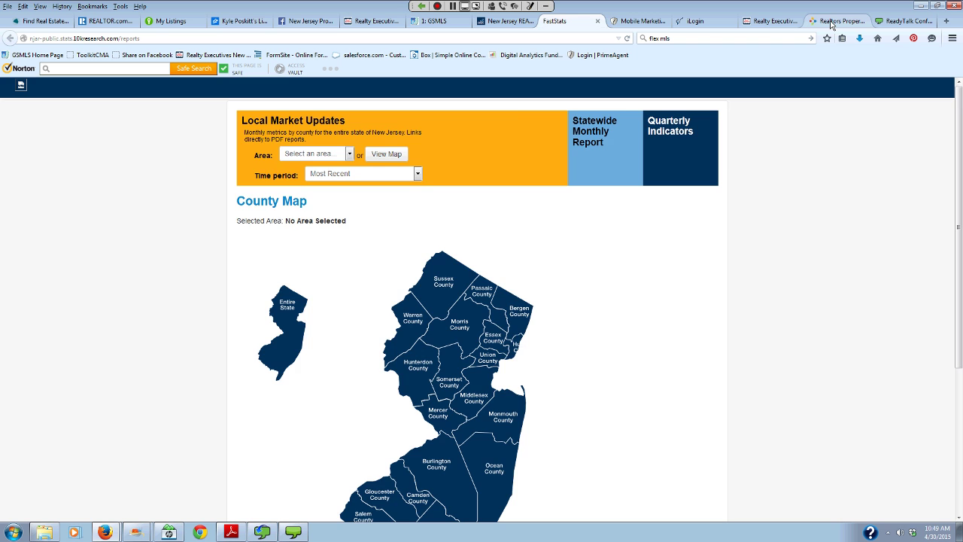
# - Search the Montville, NJ 07045 neighborhood in RPR and start a Market Activity Report for it
pyautogui.click(837, 21)
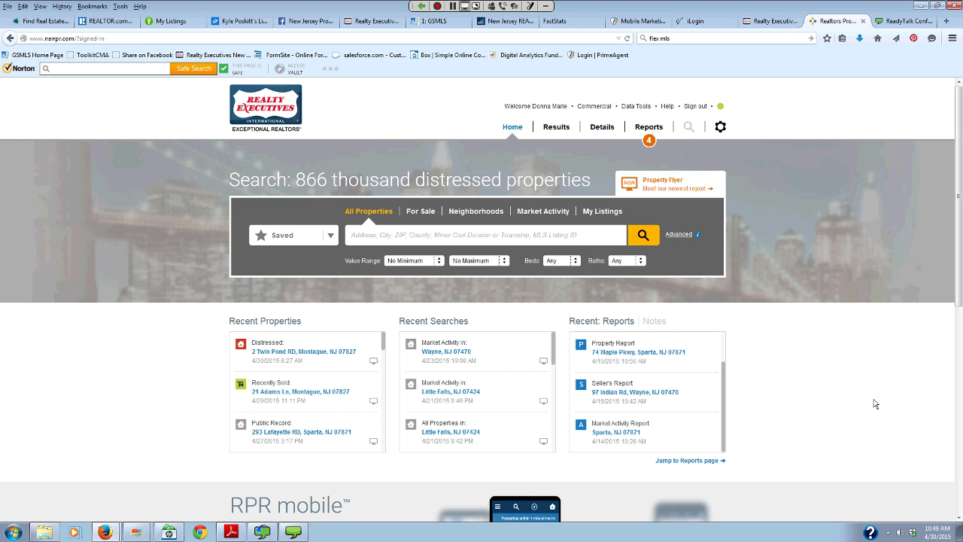
pyautogui.click(481, 212)
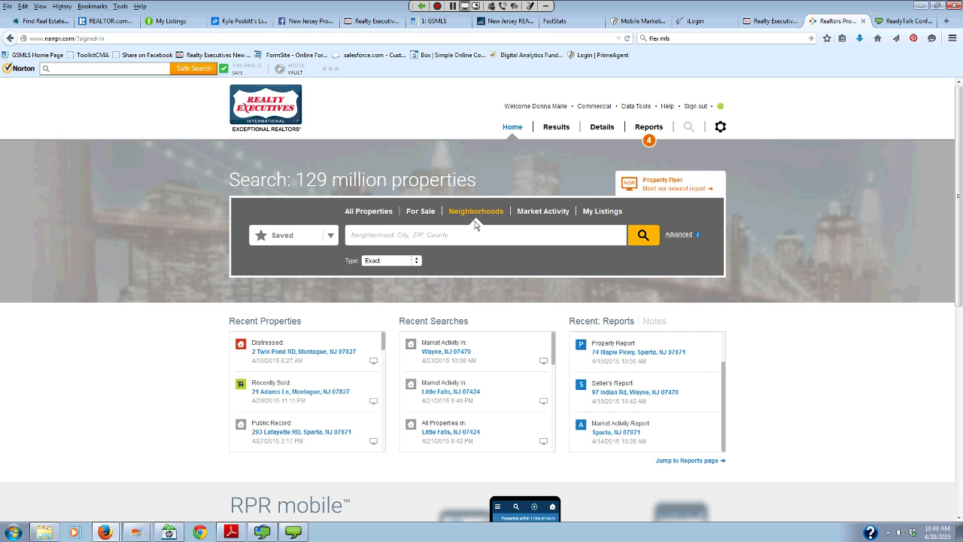
pyautogui.click(465, 237)
pyautogui.write('mont')
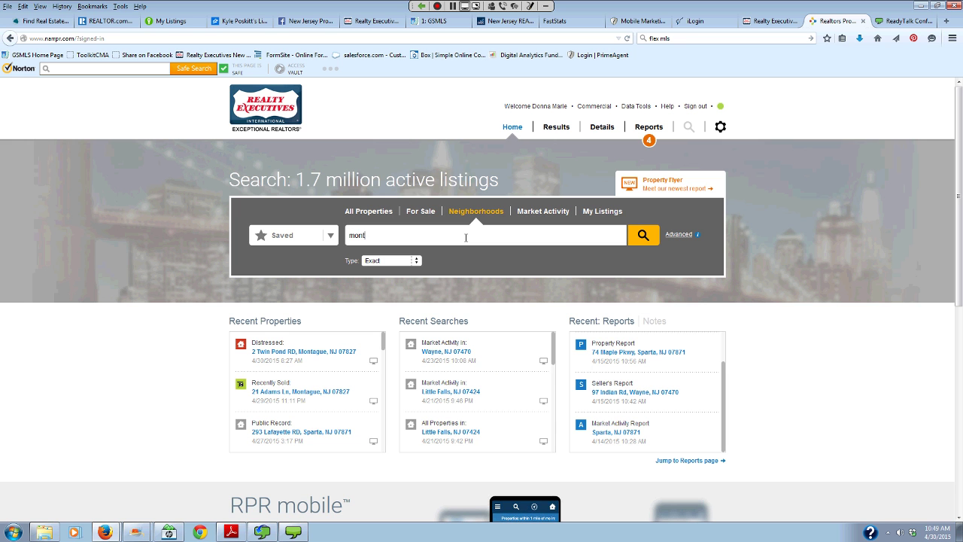
pyautogui.write('ville, NJ')
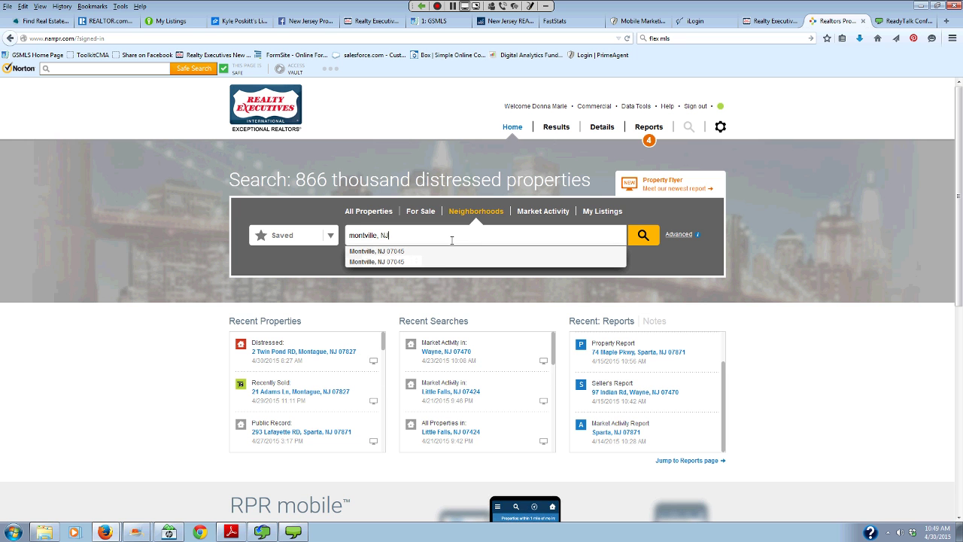
pyautogui.click(426, 254)
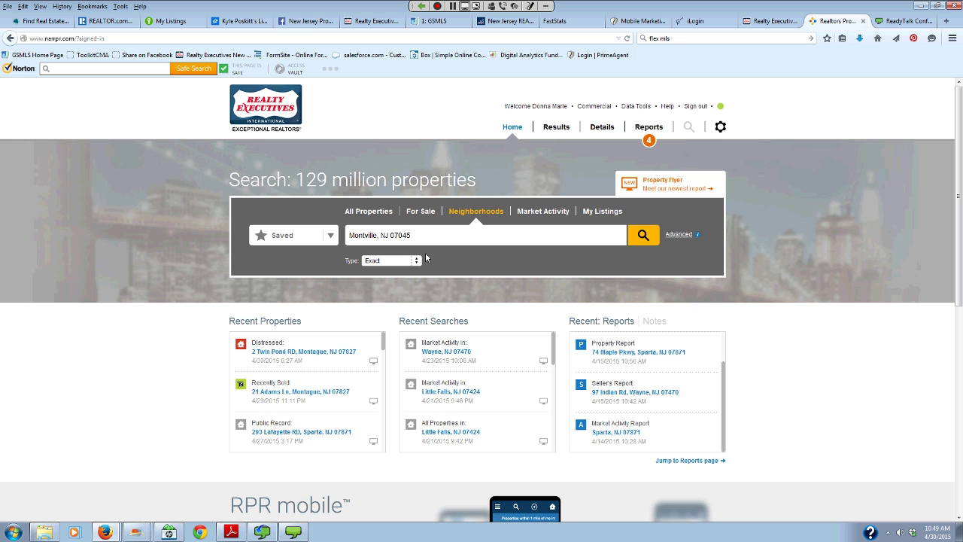
pyautogui.click(642, 236)
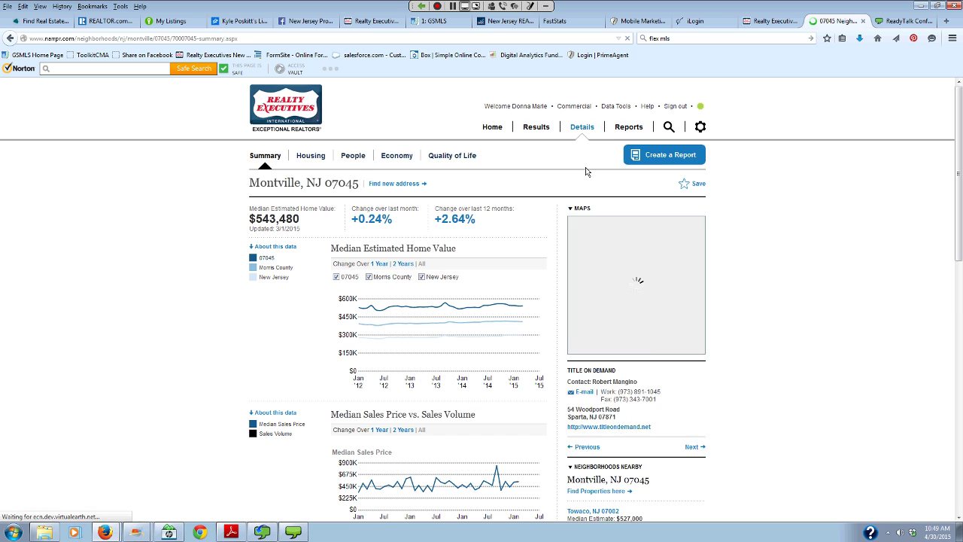
pyautogui.click(648, 161)
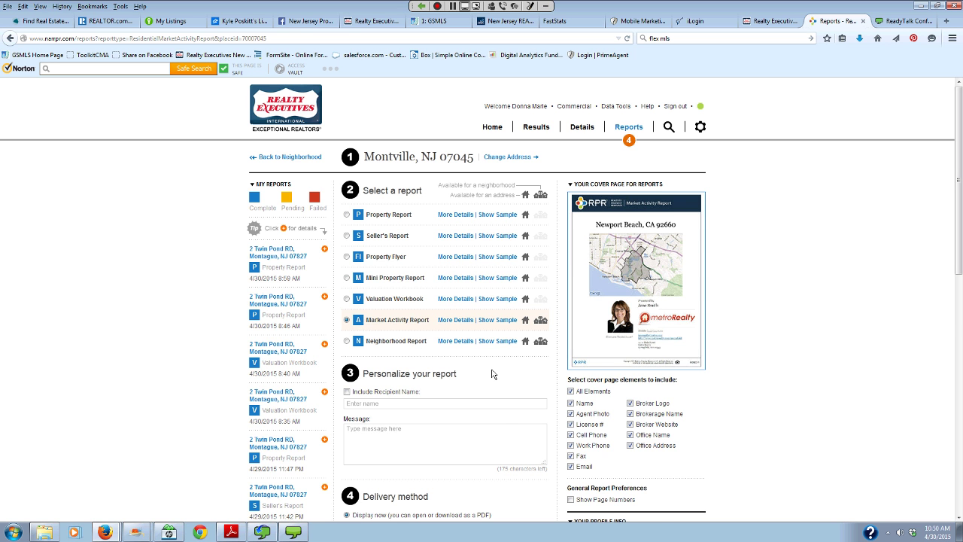
pyautogui.scroll(-3, 493, 374)
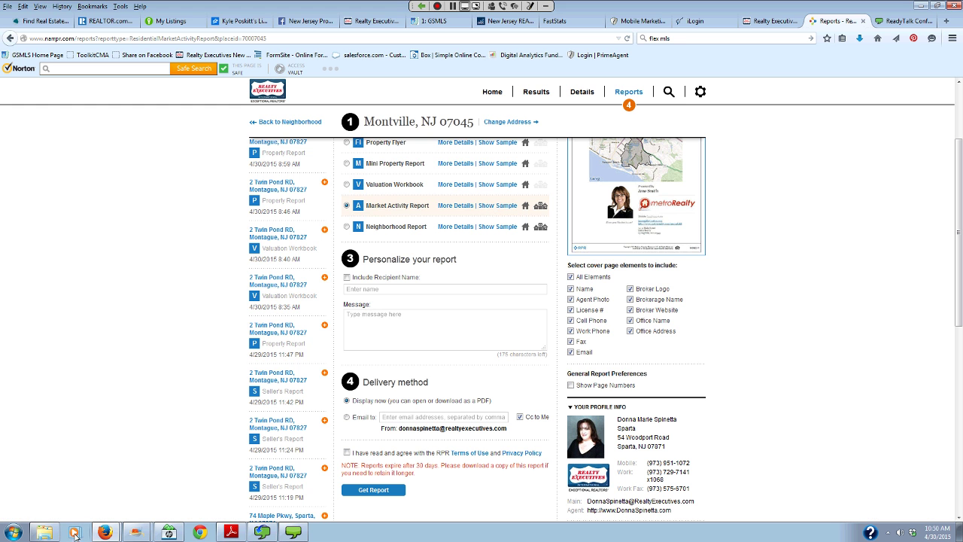
# - Open the Market-Activity-Report Sparta PDF from Windows Explorer and zoom it to 100%
pyautogui.click(43, 532)
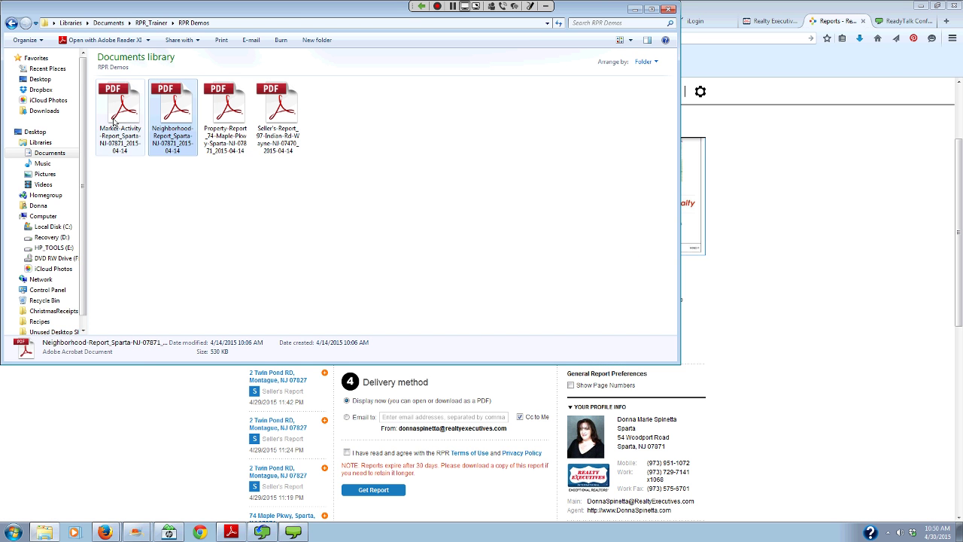
pyautogui.click(114, 150)
pyautogui.doubleClick(113, 153)
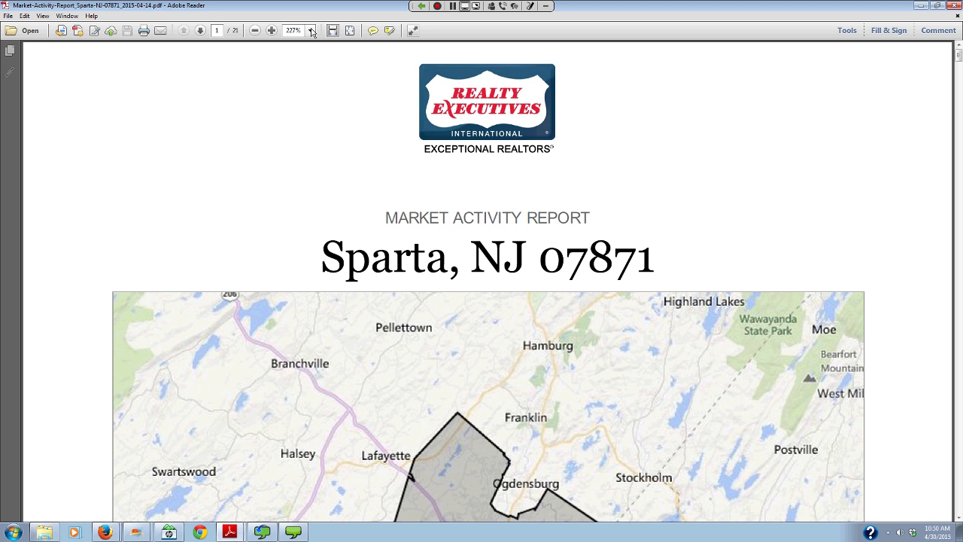
pyautogui.click(311, 31)
pyautogui.click(294, 147)
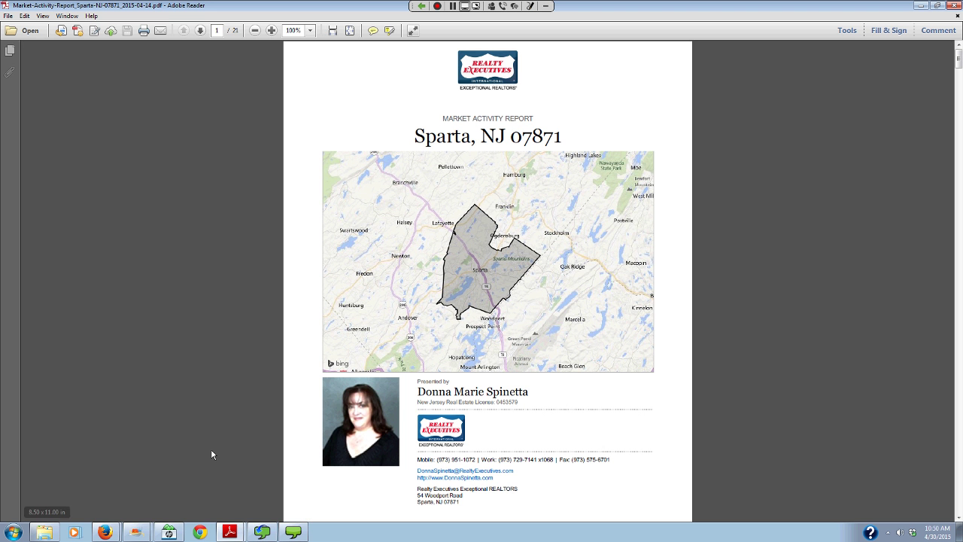
# - Switch back to the Realtors Property Resource window in Firefox
pyautogui.click(103, 532)
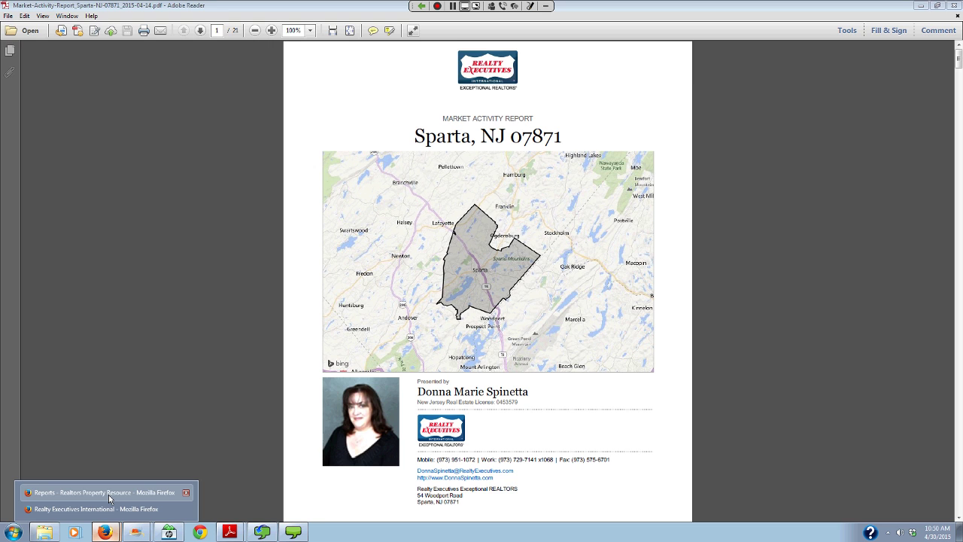
pyautogui.click(108, 493)
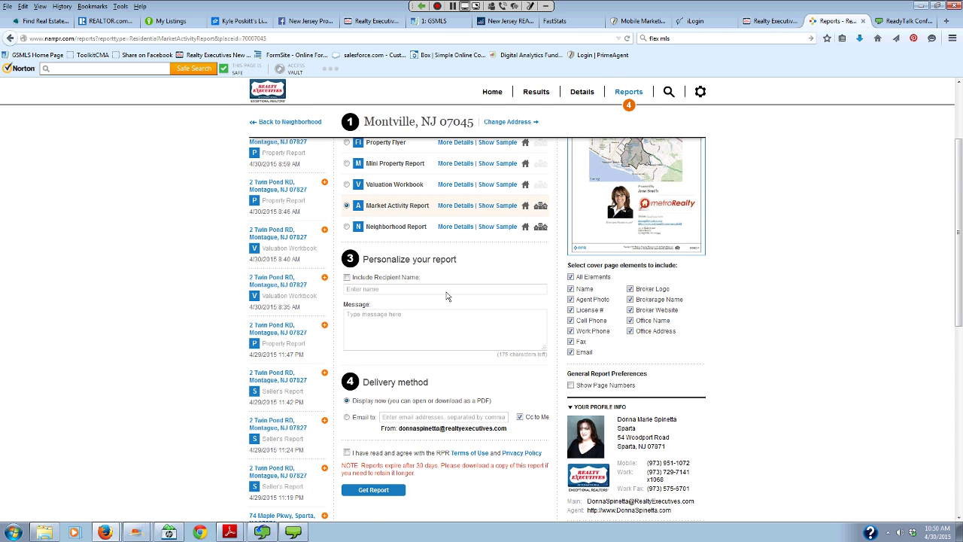
pyautogui.scroll(3, 596, 78)
# - Redo the neighborhood search as Montville, New Jersey and start a Market Activity Report
pyautogui.click(292, 157)
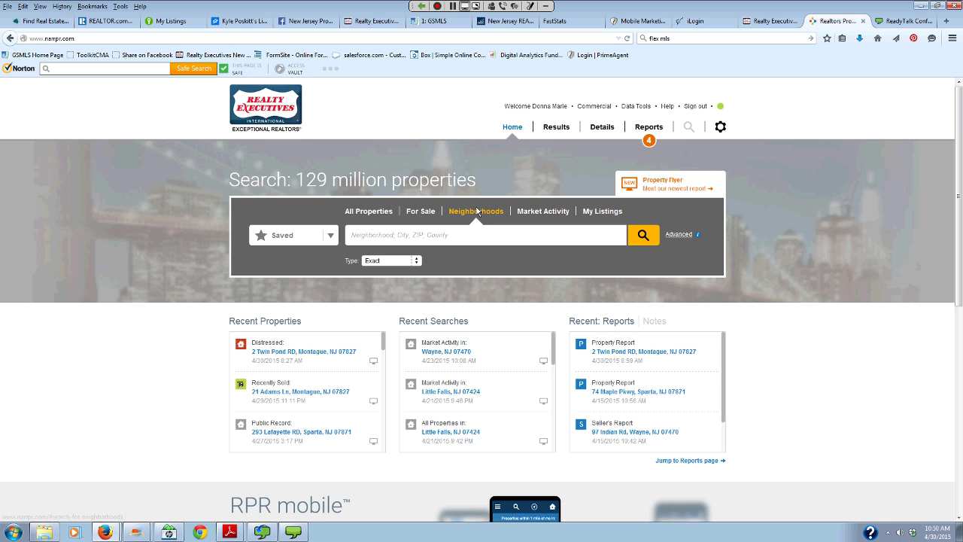
pyautogui.click(477, 211)
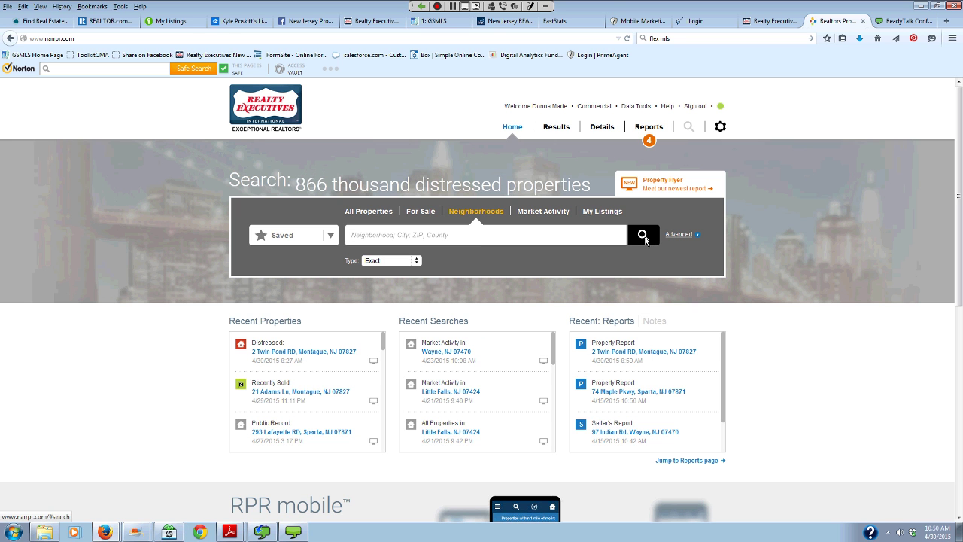
pyautogui.click(574, 236)
pyautogui.write('mont')
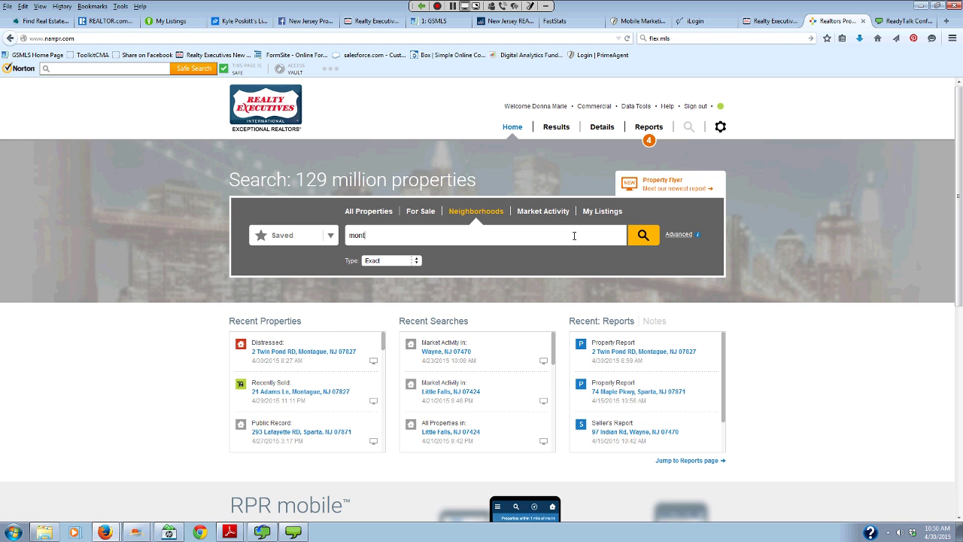
pyautogui.write('ville')
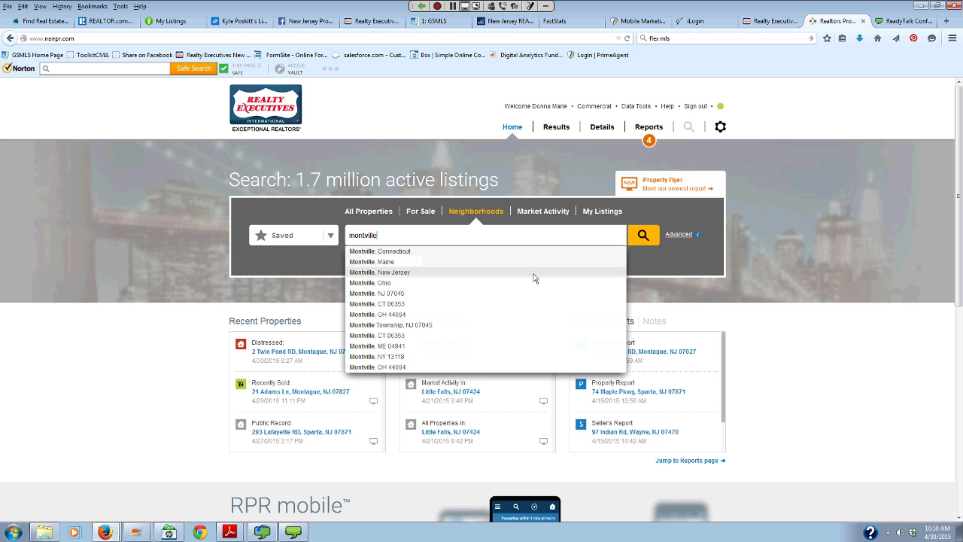
pyautogui.click(535, 276)
pyautogui.click(644, 235)
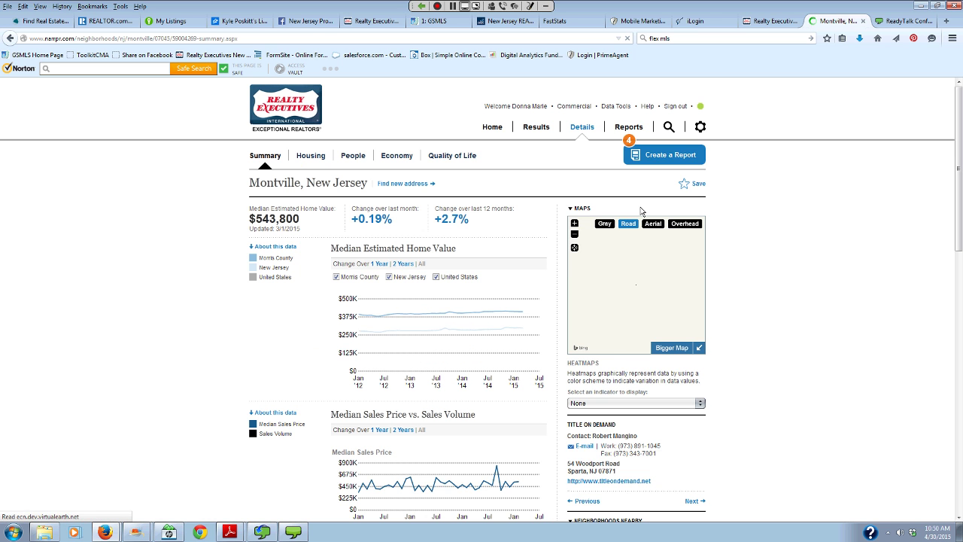
pyautogui.click(672, 162)
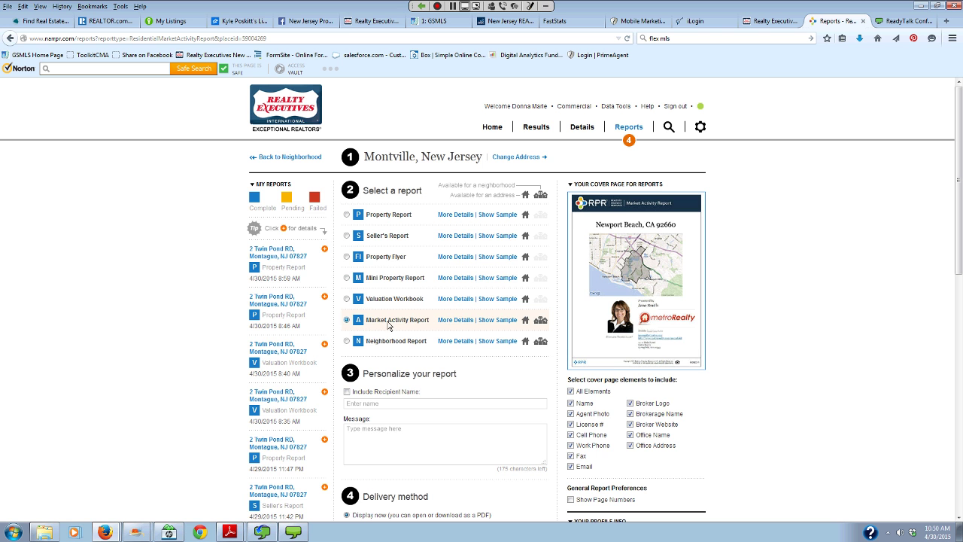
# - Expand the Market Activity Report details and agree to the RPR Terms of Use
pyautogui.scroll(-3, 389, 325)
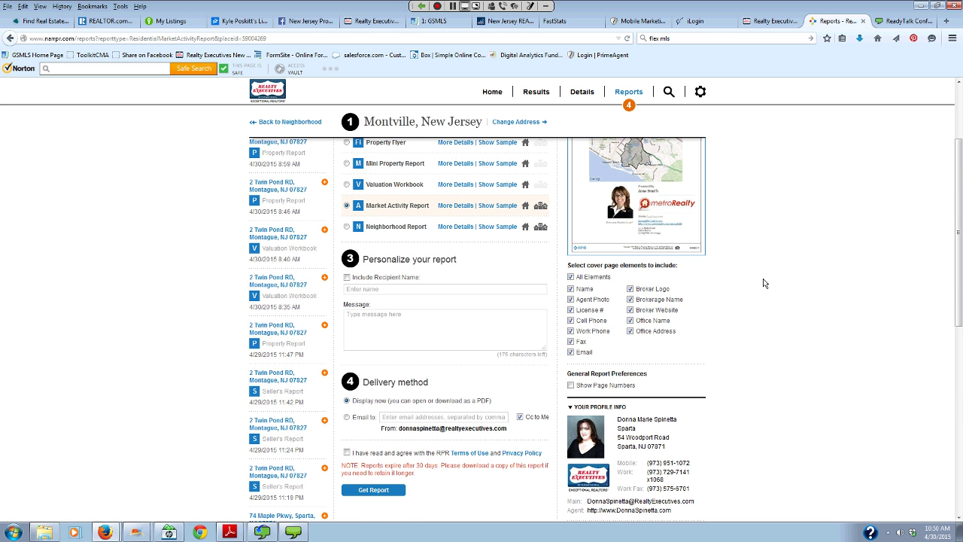
pyautogui.scroll(-3, 764, 283)
pyautogui.scroll(2, 765, 283)
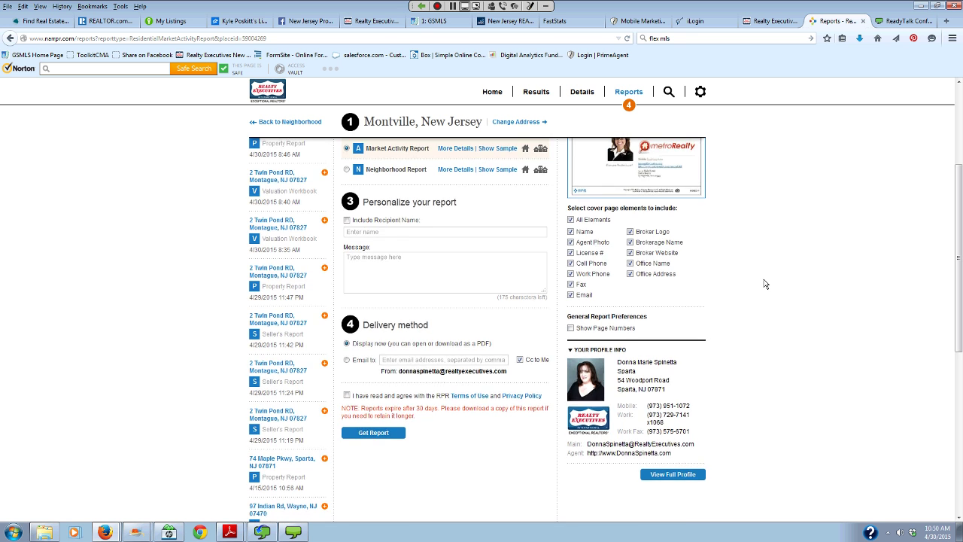
pyautogui.scroll(2, 765, 283)
pyautogui.click(456, 263)
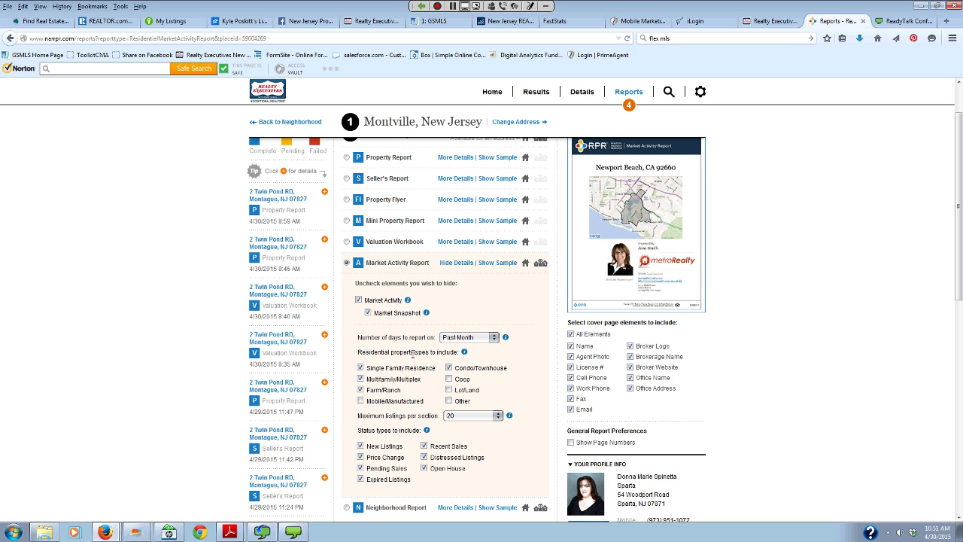
pyautogui.scroll(-1, 457, 216)
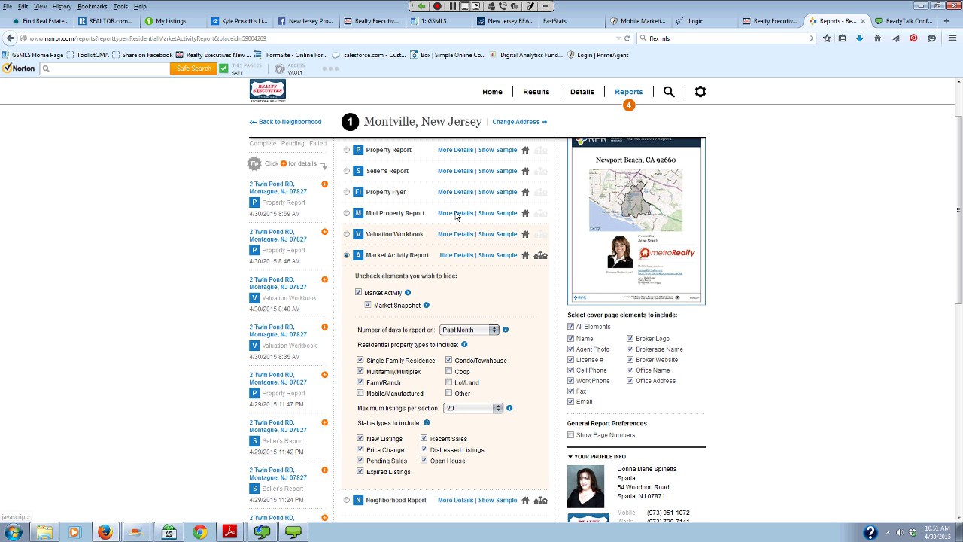
pyautogui.scroll(-3, 457, 216)
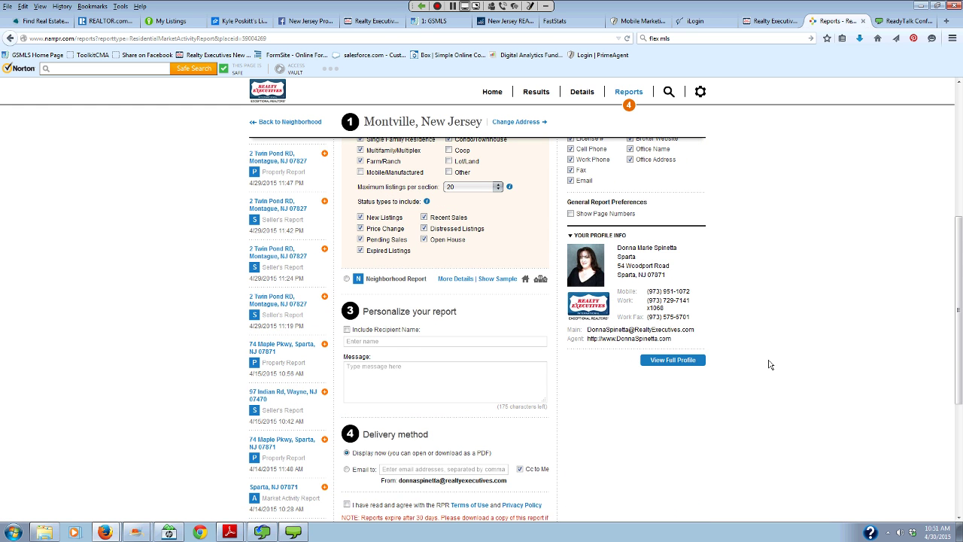
pyautogui.scroll(-2, 767, 362)
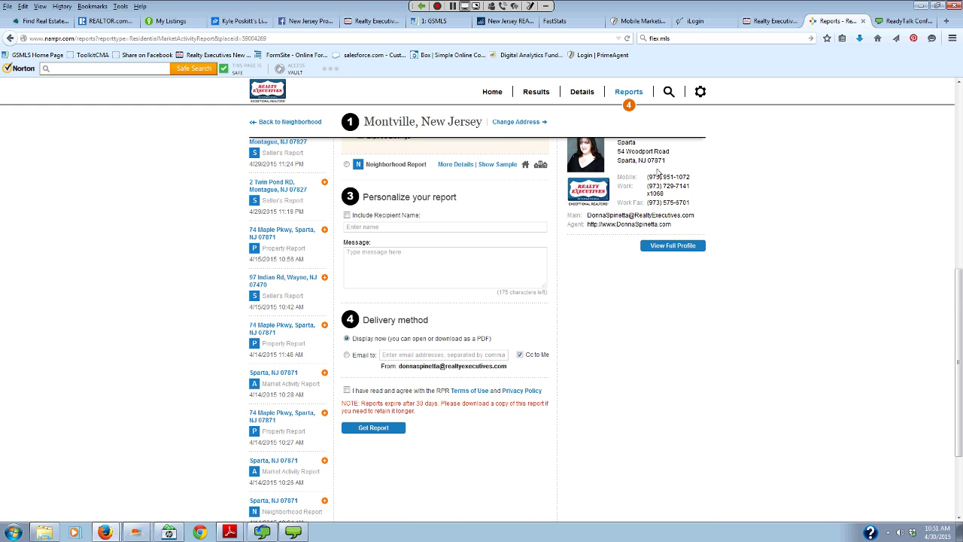
pyautogui.click(347, 390)
# - Bring up the saved Sparta, NJ 07871 Market Activity Report PDF in Adobe Reader
pyautogui.click(229, 532)
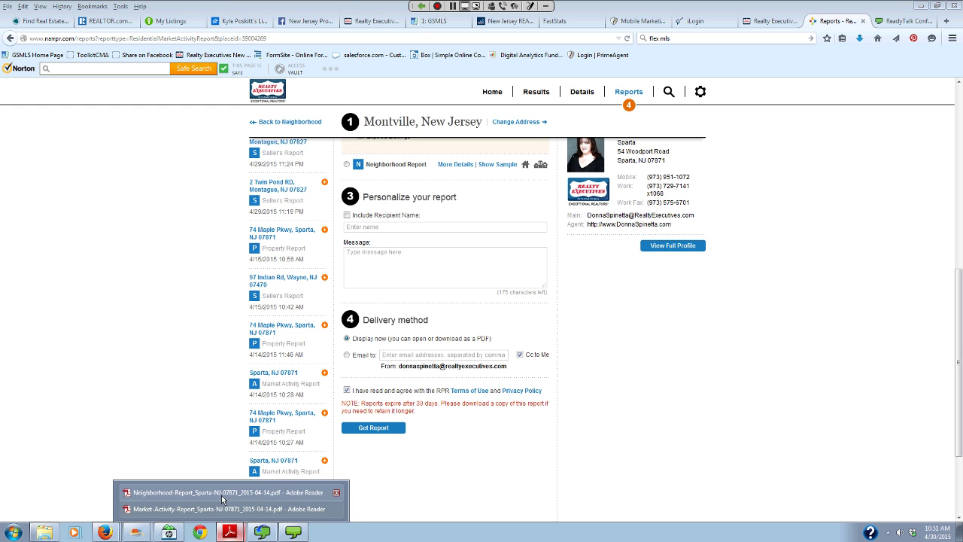
pyautogui.click(223, 510)
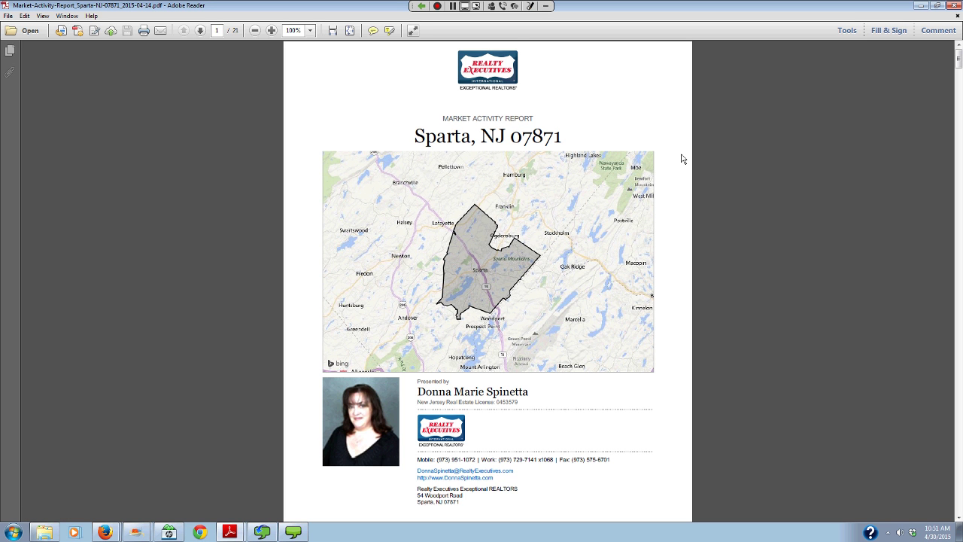
pyautogui.scroll(-1, 683, 159)
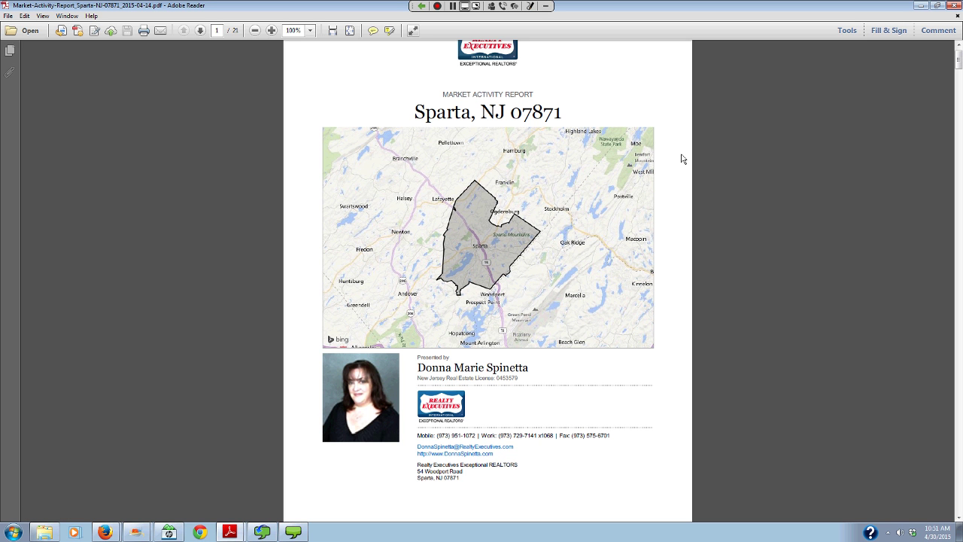
pyautogui.scroll(-1, 682, 159)
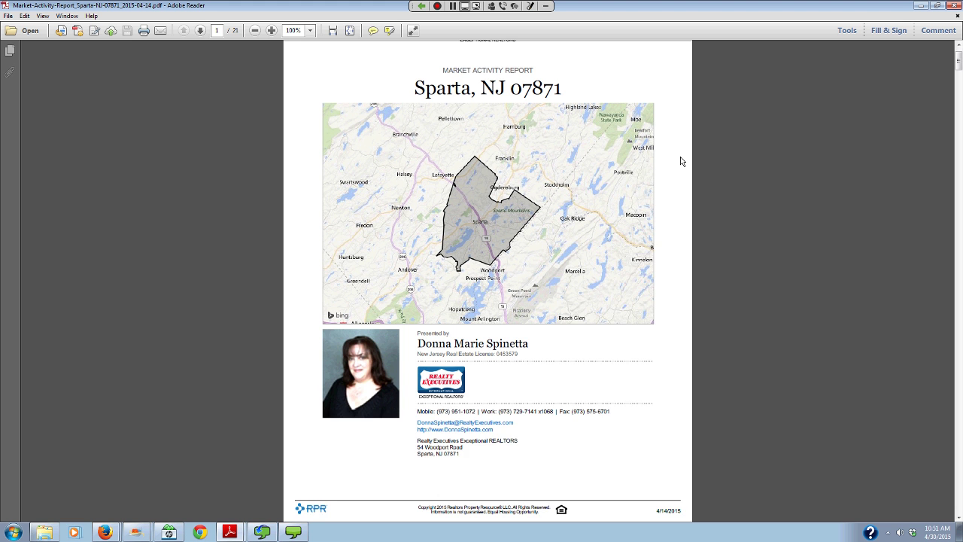
pyautogui.scroll(-1, 683, 161)
pyautogui.scroll(-1, 683, 162)
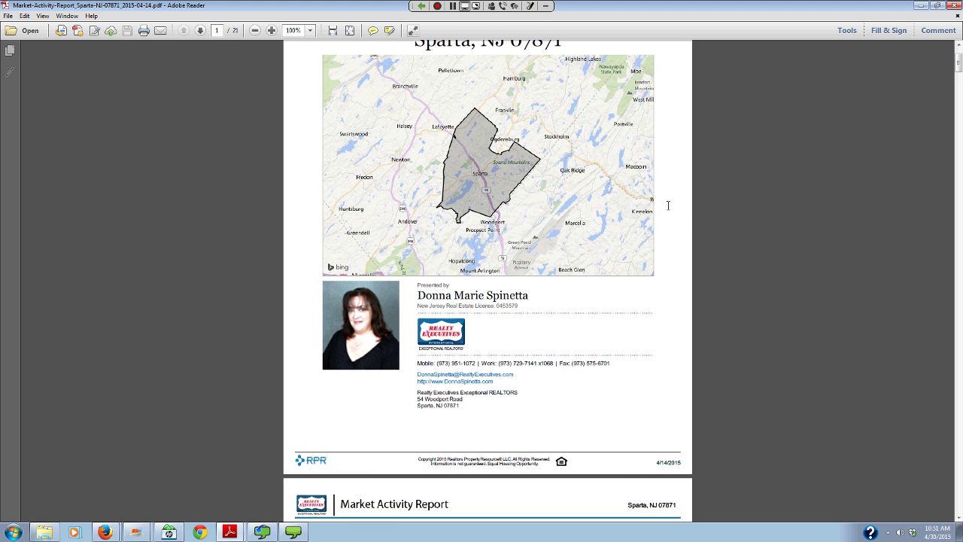
pyautogui.scroll(-10, 668, 205)
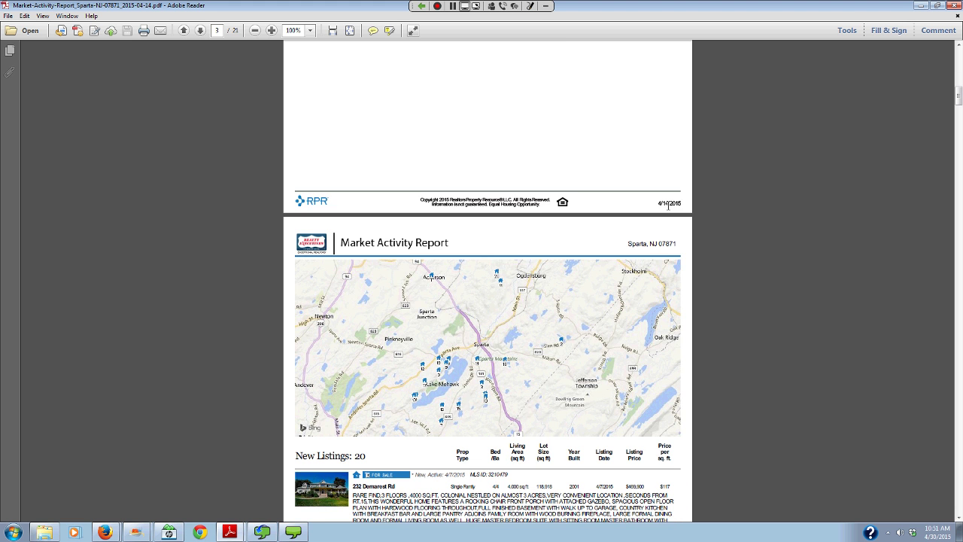
pyautogui.scroll(-8, 668, 205)
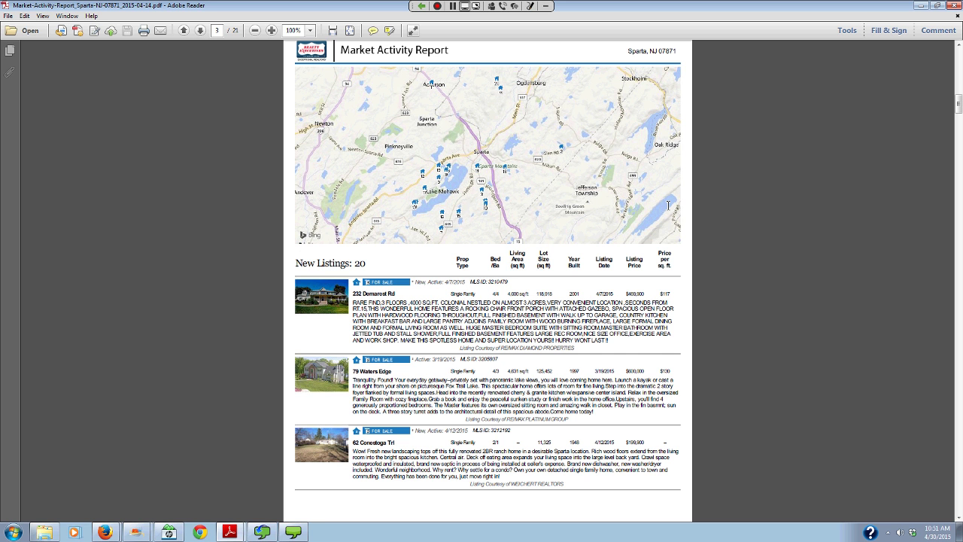
pyautogui.scroll(-3, 668, 205)
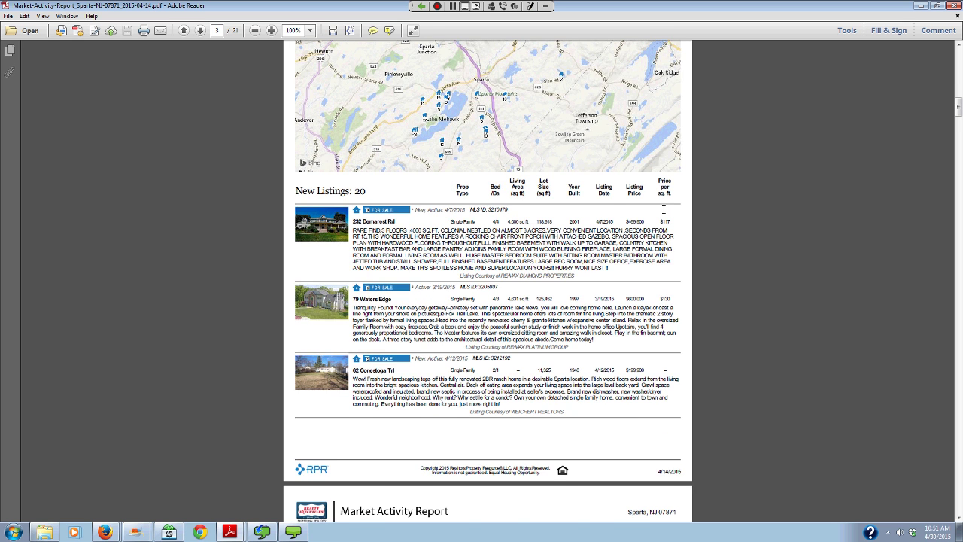
pyautogui.scroll(-7, 587, 193)
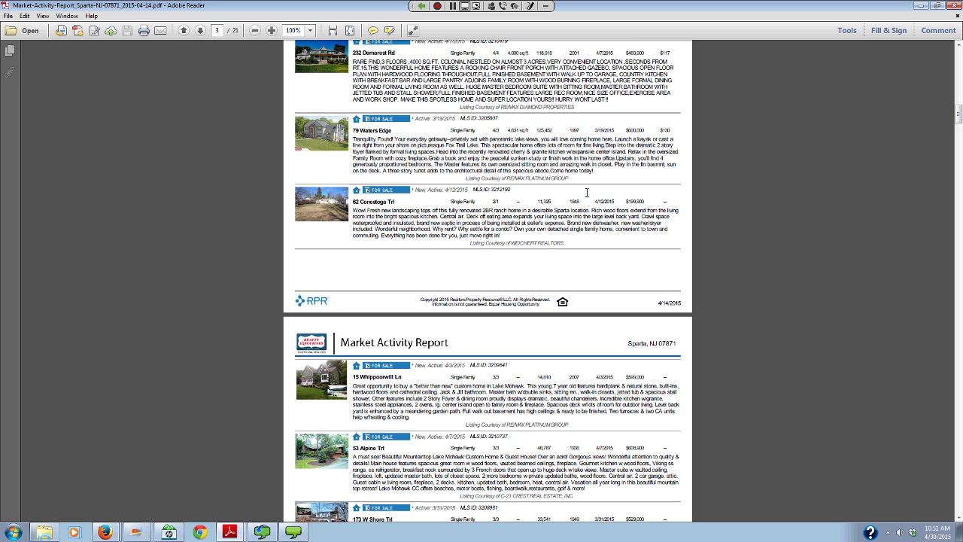
pyautogui.scroll(-3, 480, 205)
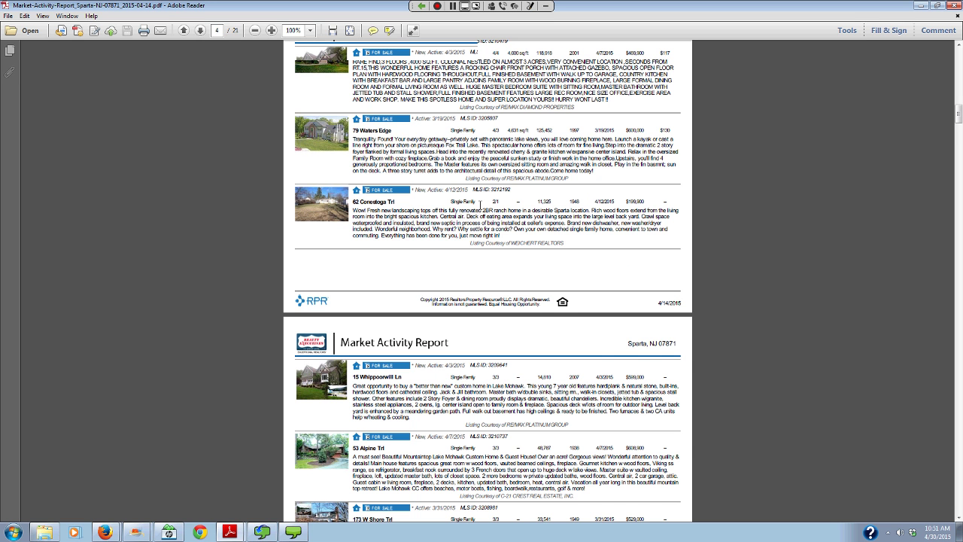
pyautogui.scroll(-5, 480, 205)
pyautogui.scroll(-3, 480, 205)
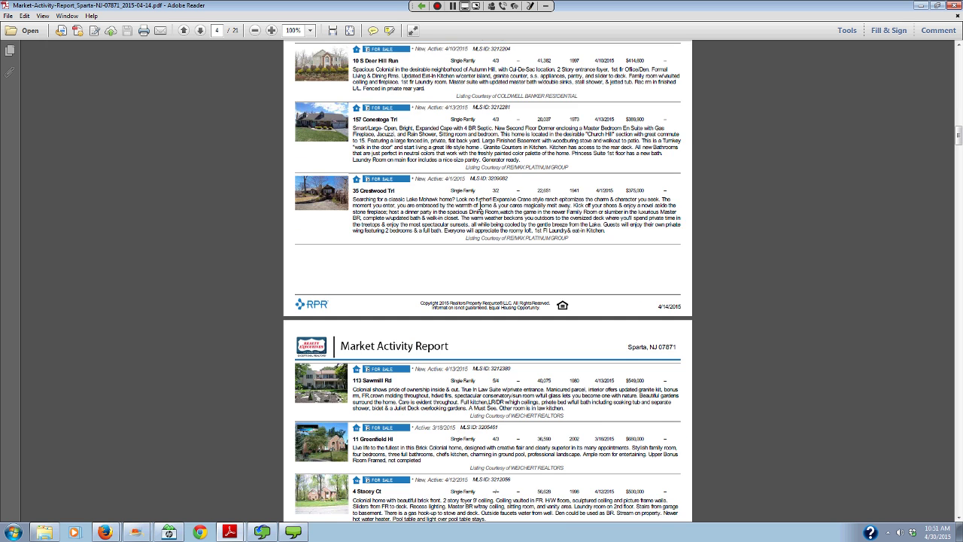
pyautogui.scroll(-3, 480, 204)
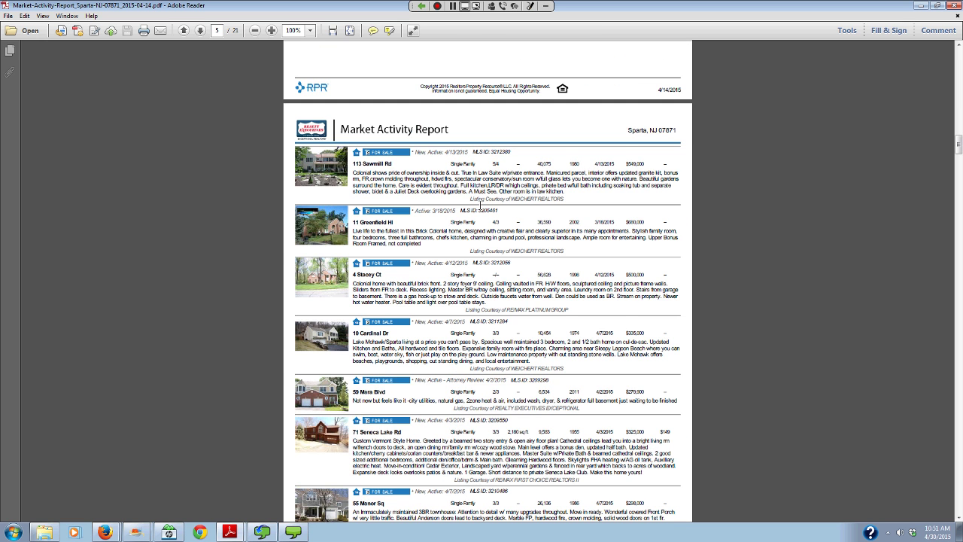
pyautogui.scroll(-5, 480, 204)
pyautogui.scroll(-5, 482, 209)
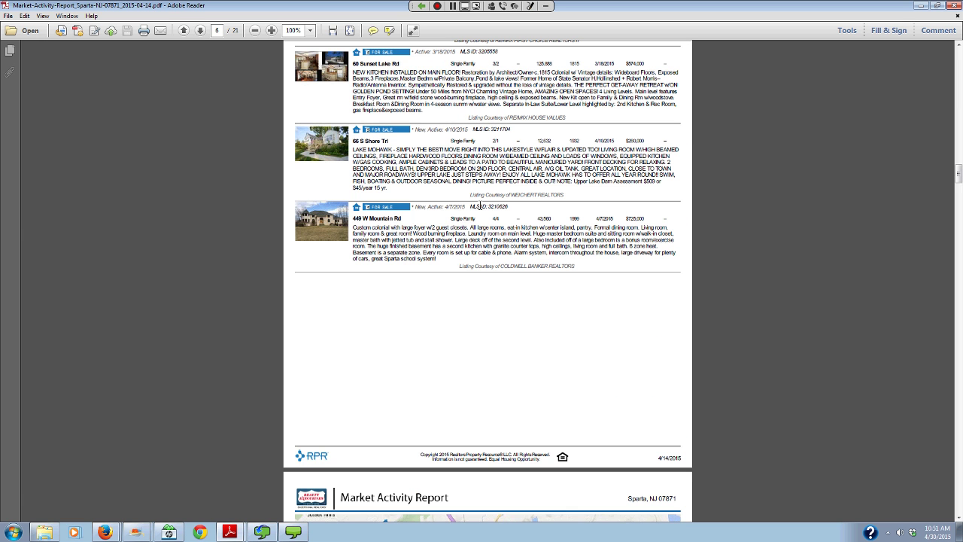
pyautogui.scroll(-6, 480, 205)
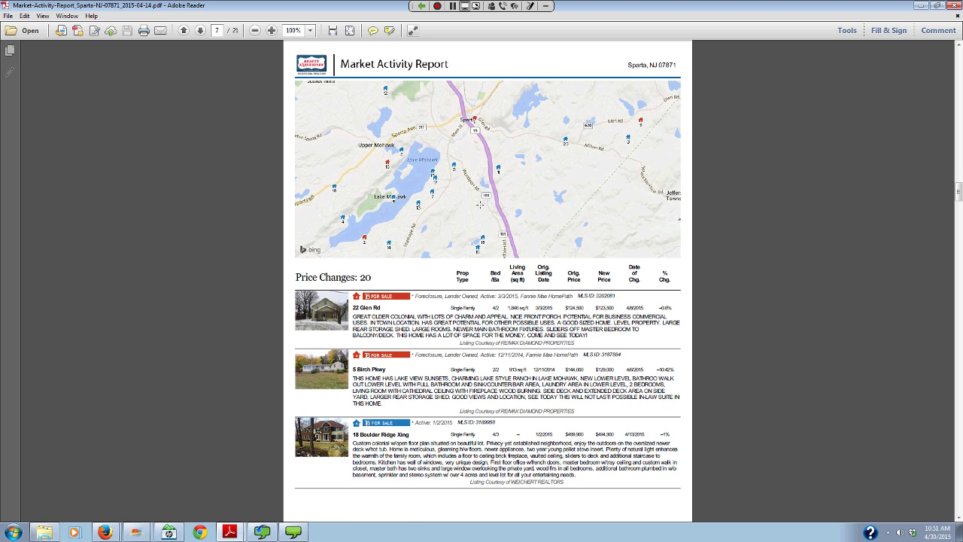
pyautogui.scroll(-2, 480, 204)
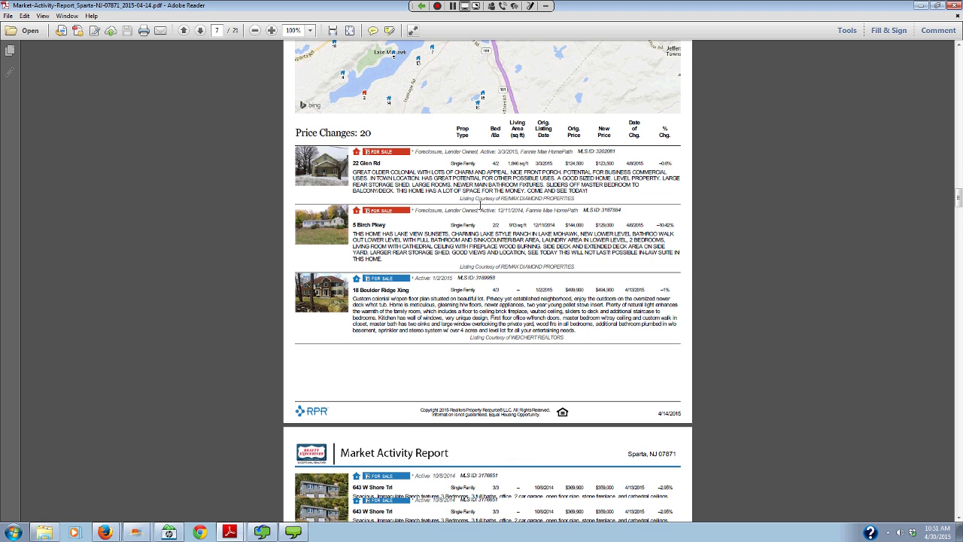
pyautogui.scroll(-8, 481, 205)
pyautogui.scroll(-5, 480, 204)
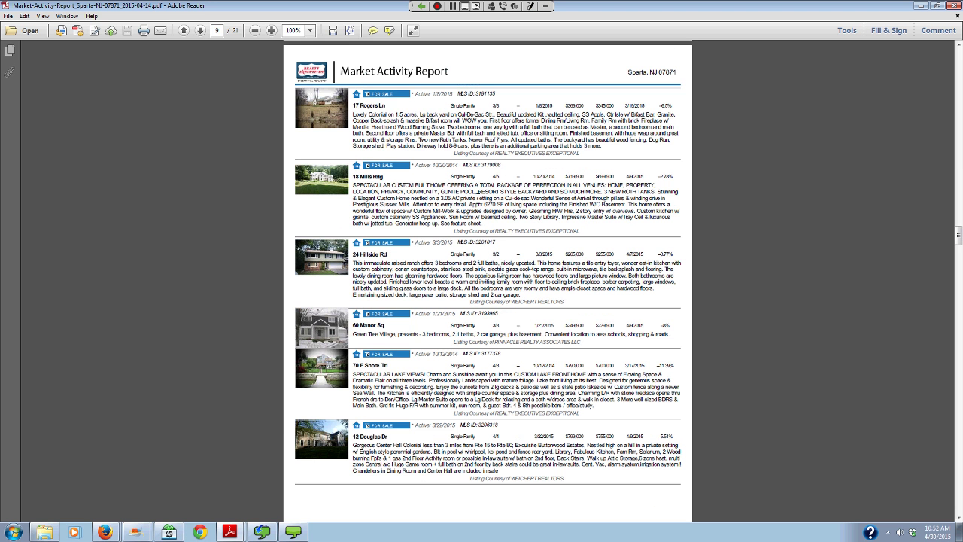
pyautogui.scroll(2, 479, 199)
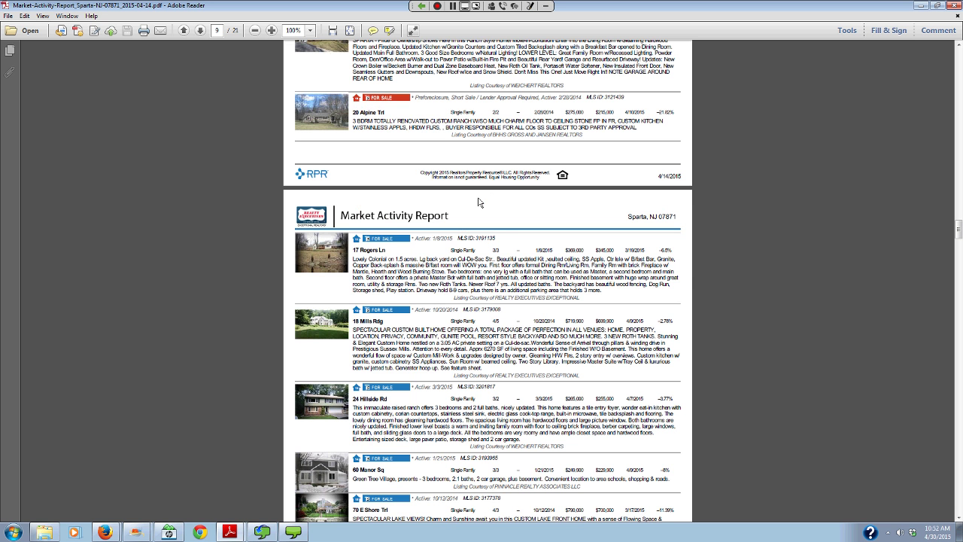
pyautogui.scroll(4, 478, 202)
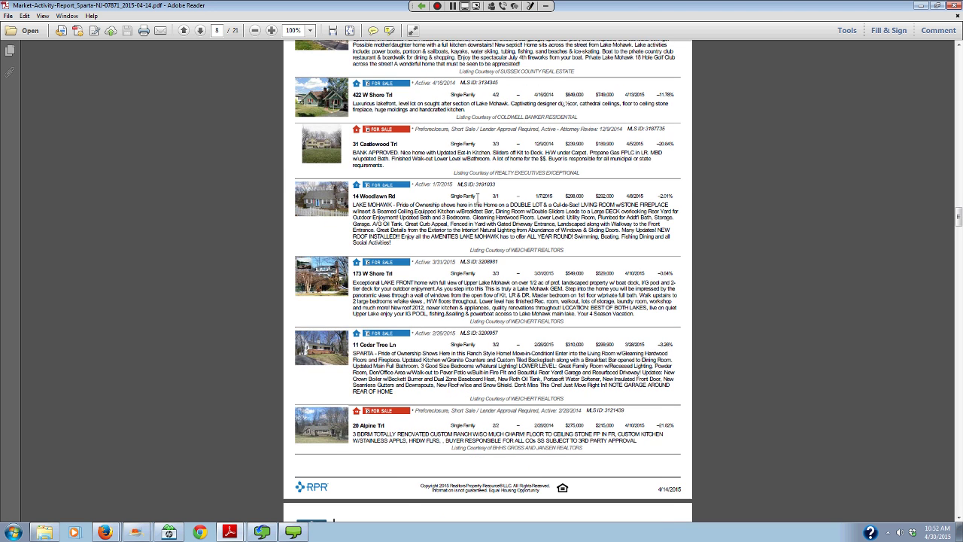
pyautogui.scroll(10, 477, 197)
pyautogui.scroll(-2, 477, 197)
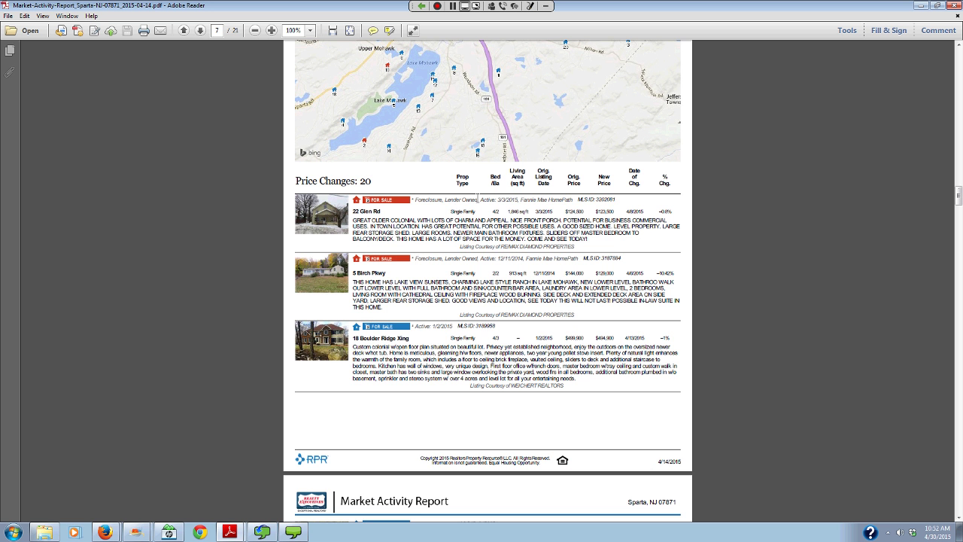
pyautogui.scroll(-4, 478, 198)
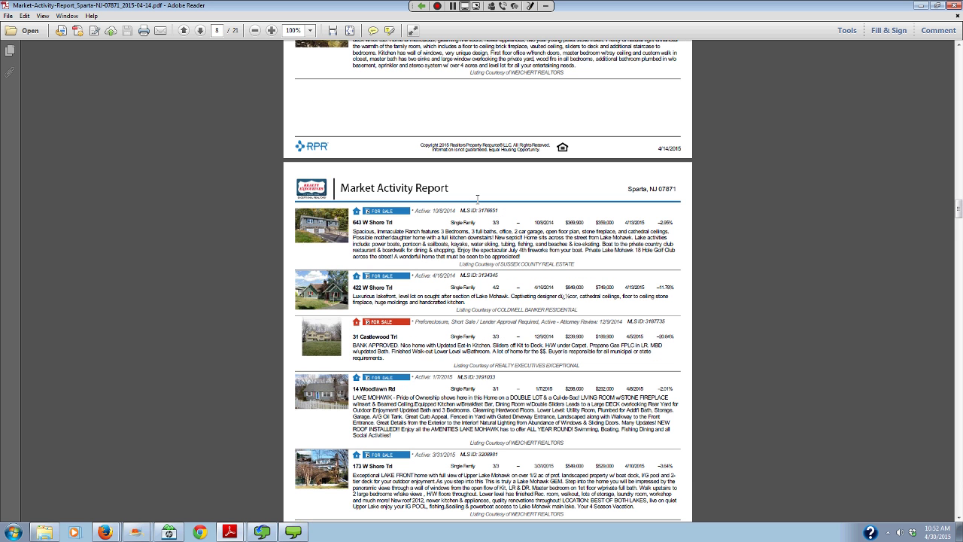
pyautogui.scroll(-1, 477, 197)
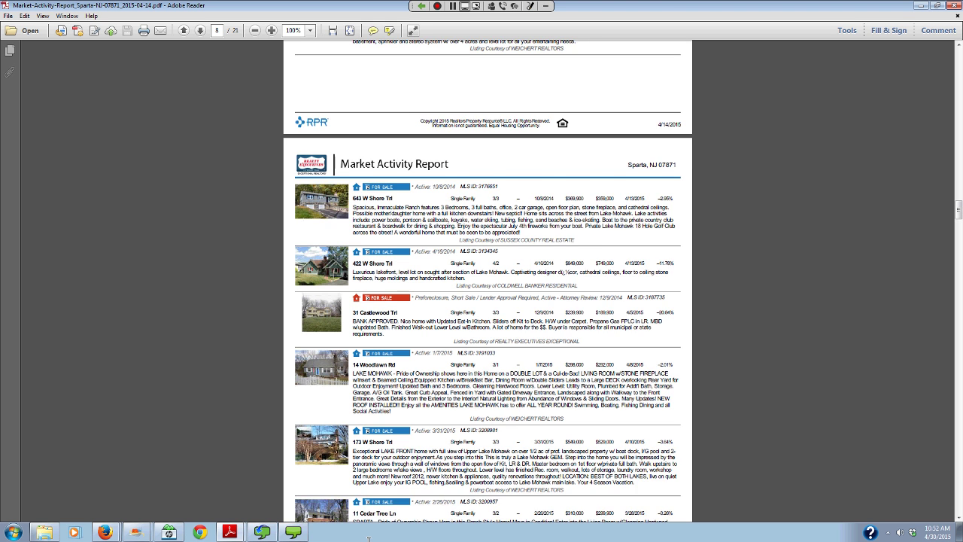
pyautogui.scroll(-3, 384, 145)
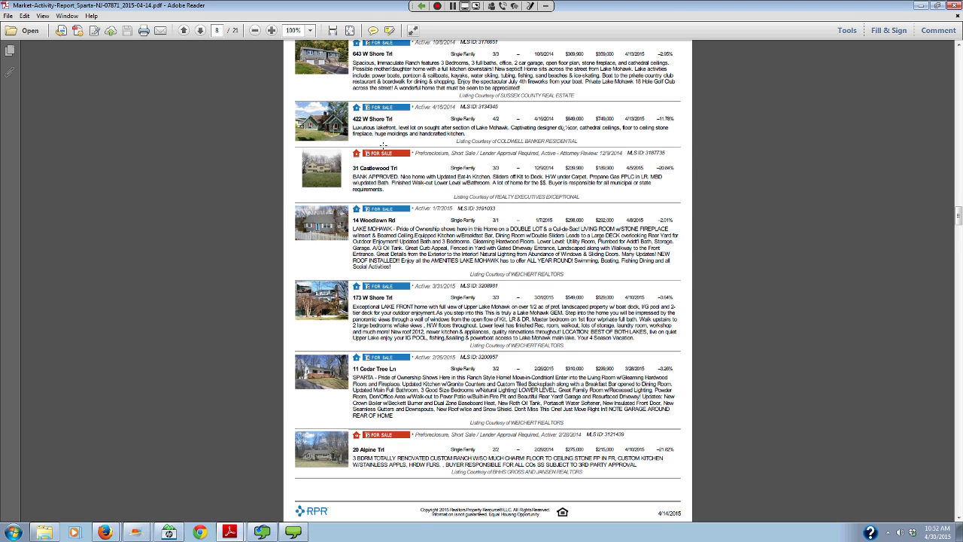
pyautogui.scroll(-8, 383, 145)
pyautogui.scroll(-4, 410, 234)
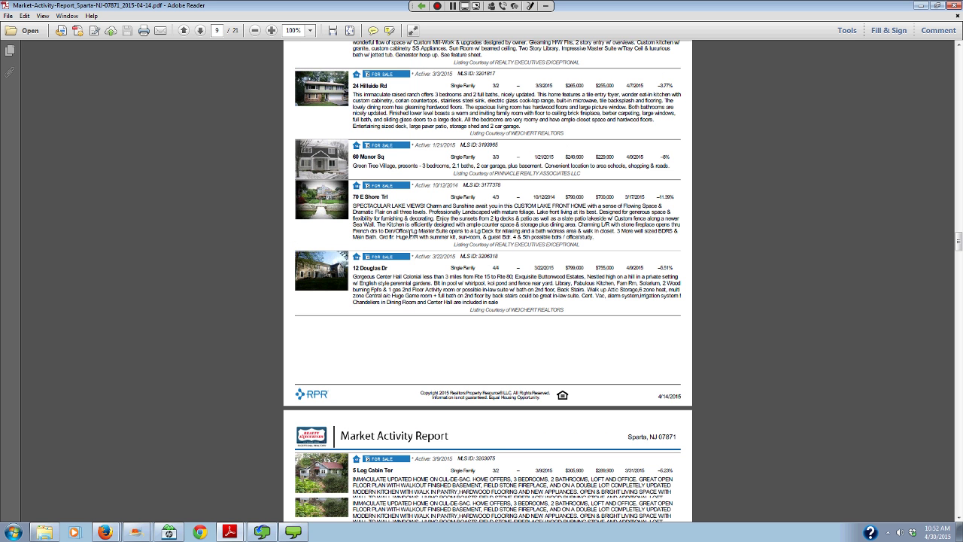
pyautogui.scroll(5, 409, 236)
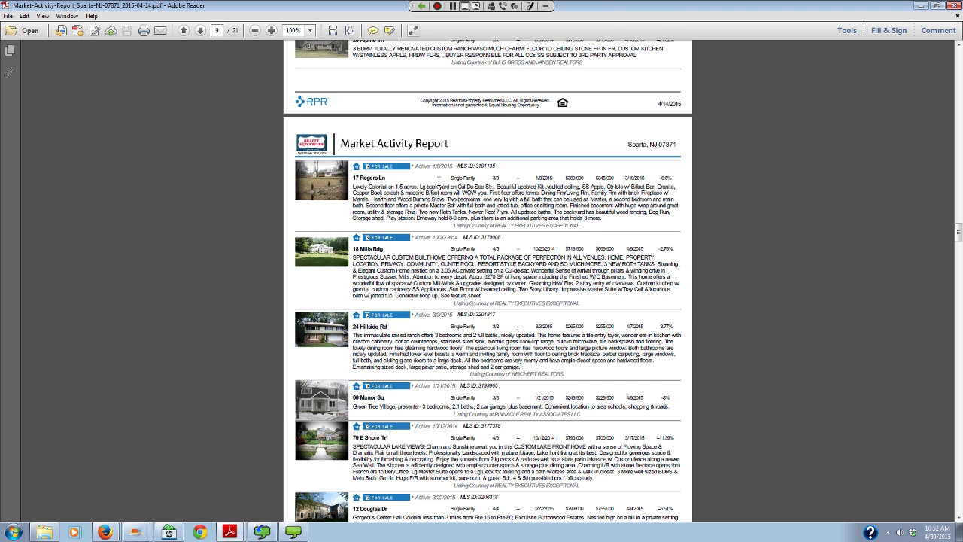
pyautogui.scroll(4, 439, 181)
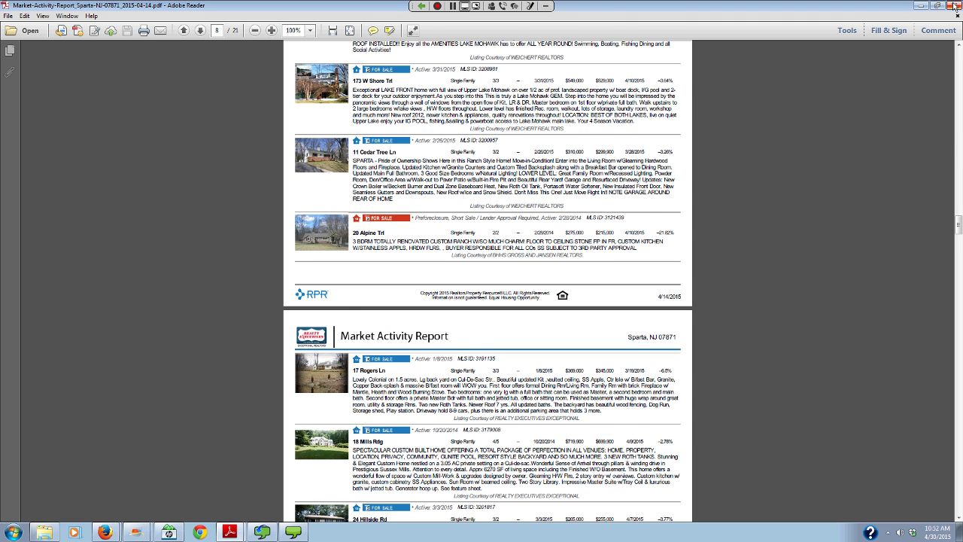
# - Close the Market Activity Report PDF and agree to the RPR Terms of Use
pyautogui.click(954, 6)
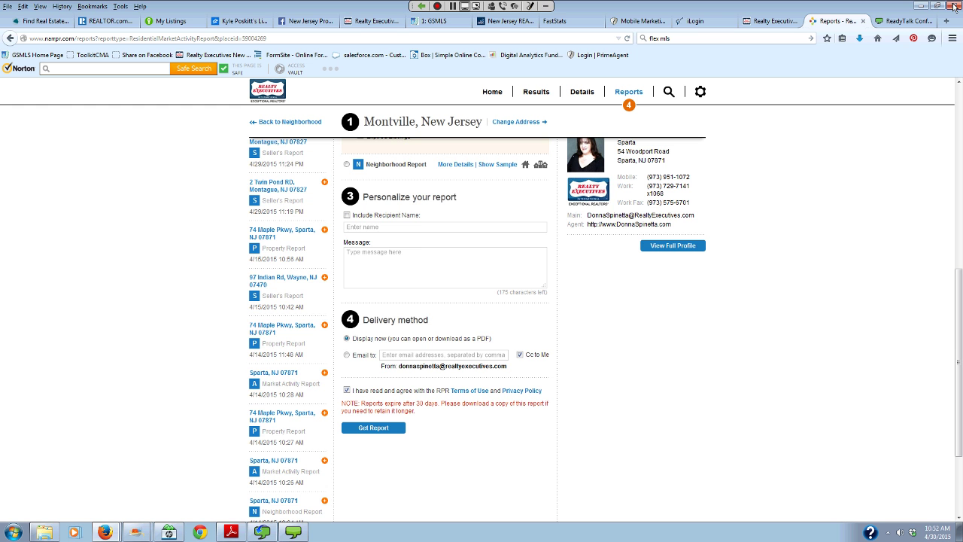
pyautogui.scroll(5, 395, 182)
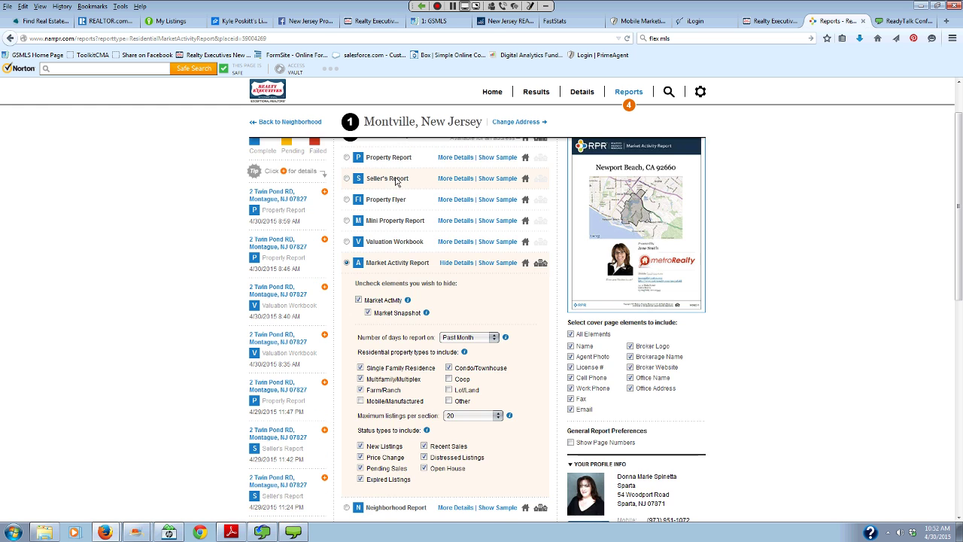
pyautogui.scroll(-3, 358, 279)
pyautogui.scroll(-3, 358, 278)
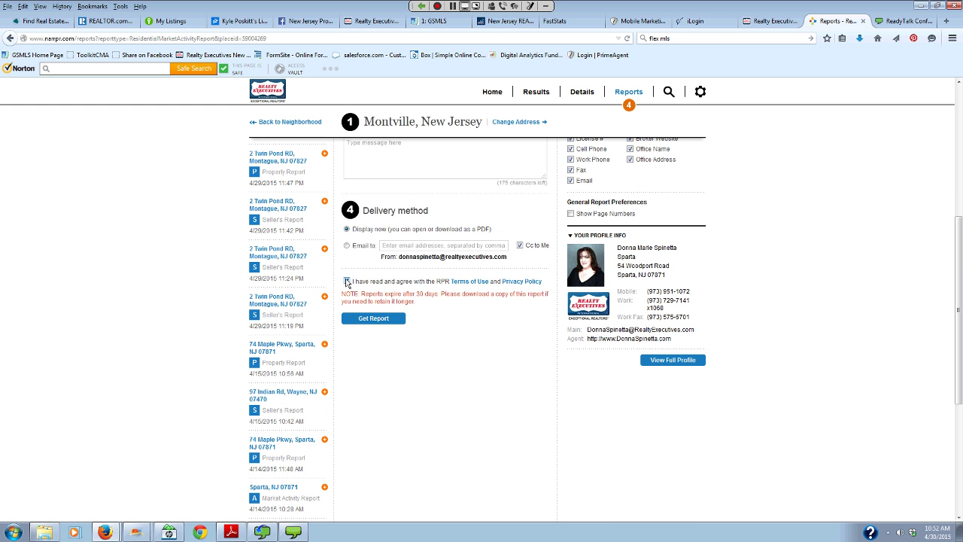
pyautogui.click(347, 282)
pyautogui.scroll(5, 818, 154)
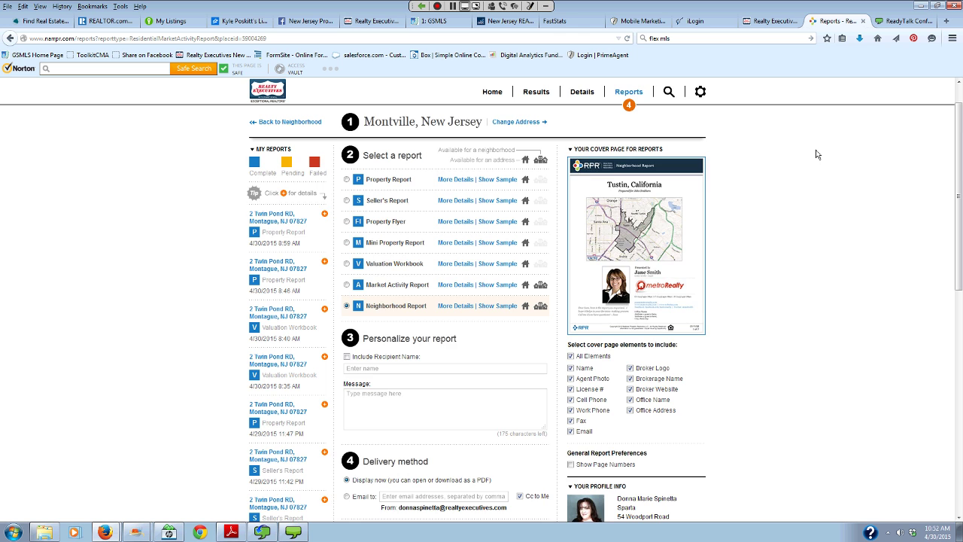
# - Expand the Neighborhood Report content options and bring up the Sparta Neighborhood Report PDF
pyautogui.click(450, 343)
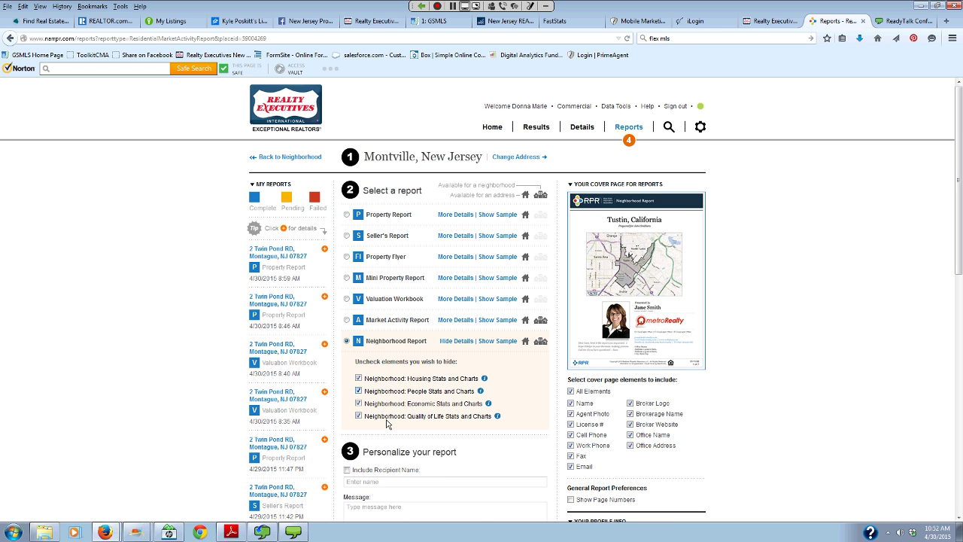
pyautogui.scroll(-3, 388, 389)
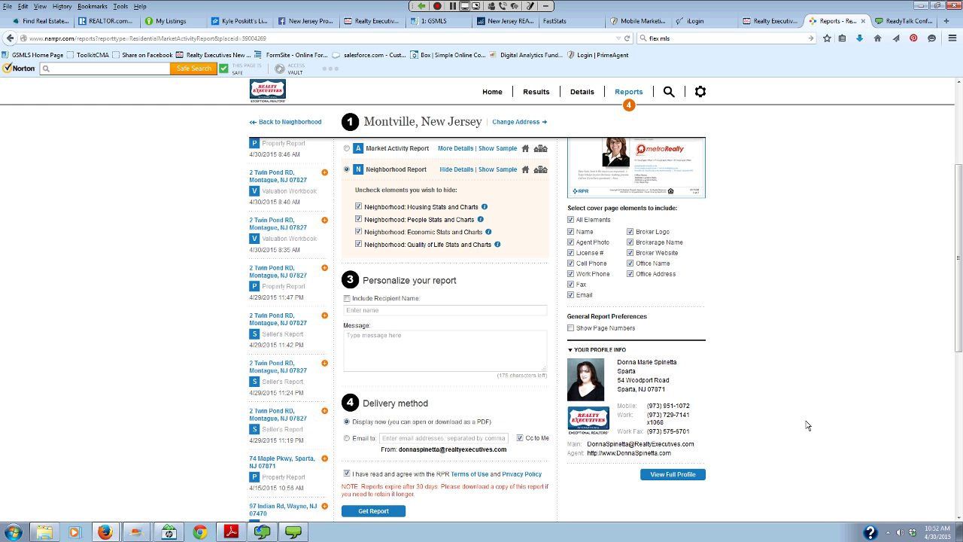
pyautogui.click(224, 535)
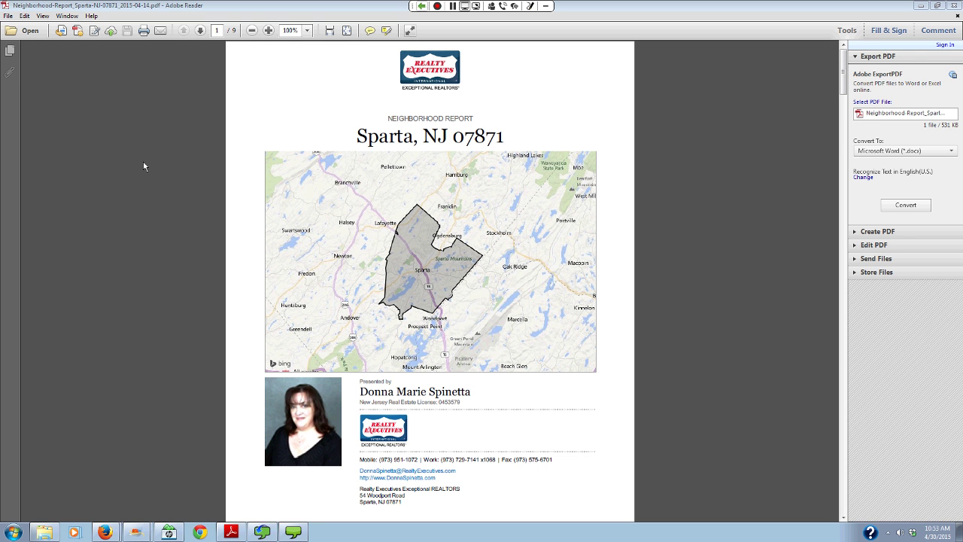
# - Page through the Sparta report to page 7, then back to page 6's household income charts
pyautogui.click(200, 31)
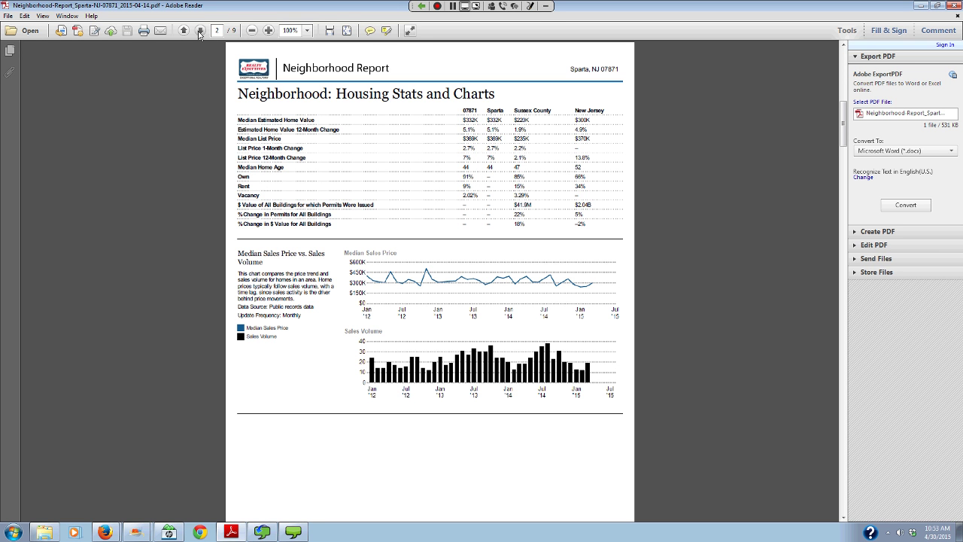
pyautogui.click(201, 32)
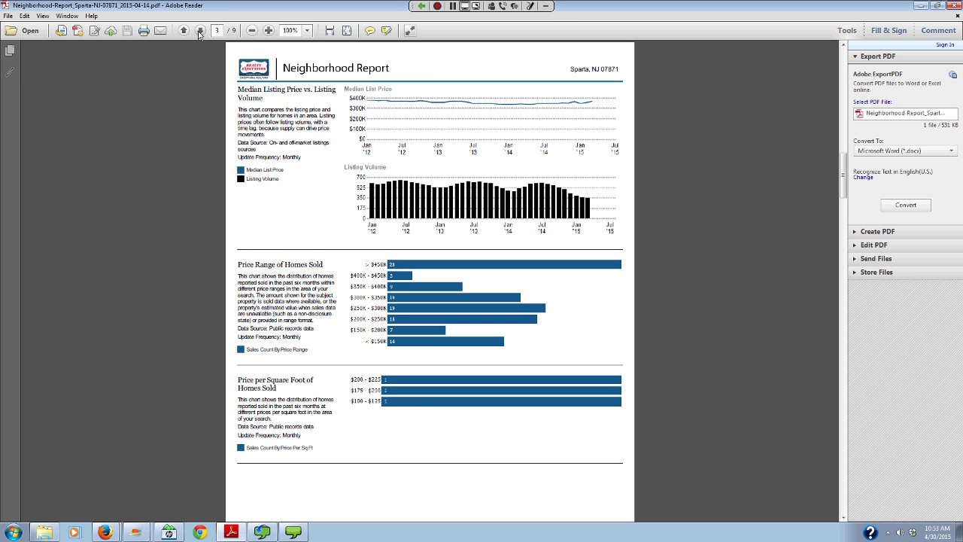
pyautogui.click(200, 32)
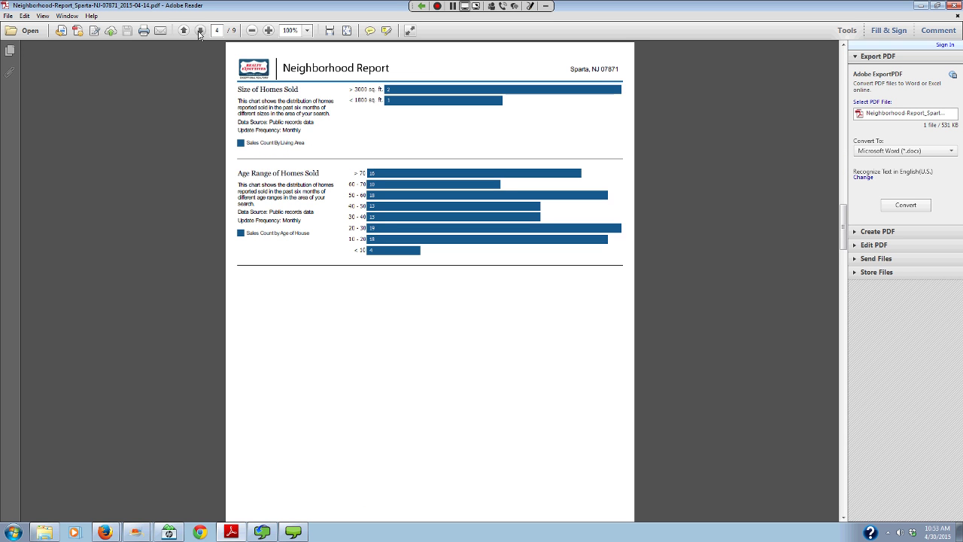
pyautogui.click(200, 32)
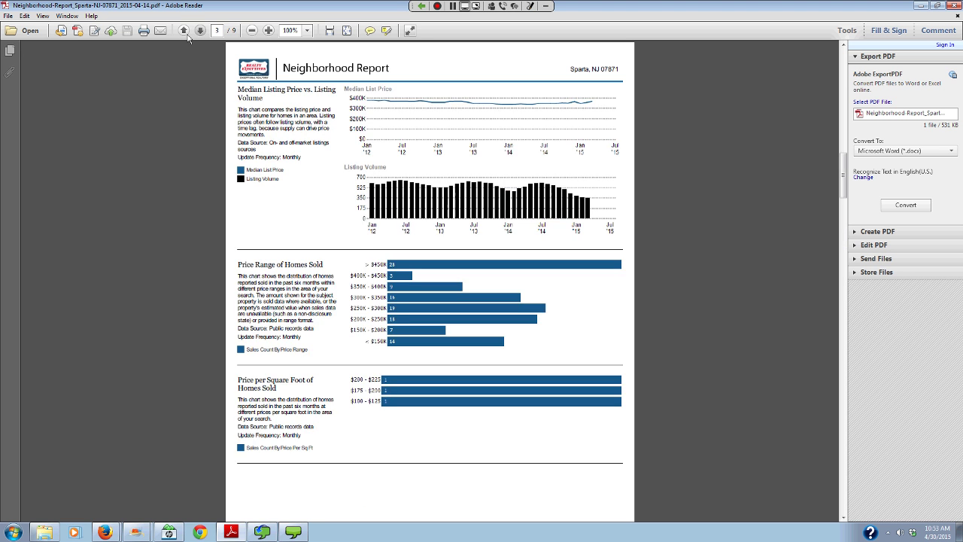
pyautogui.press('Left')
pyautogui.click(200, 31)
pyautogui.click(200, 32)
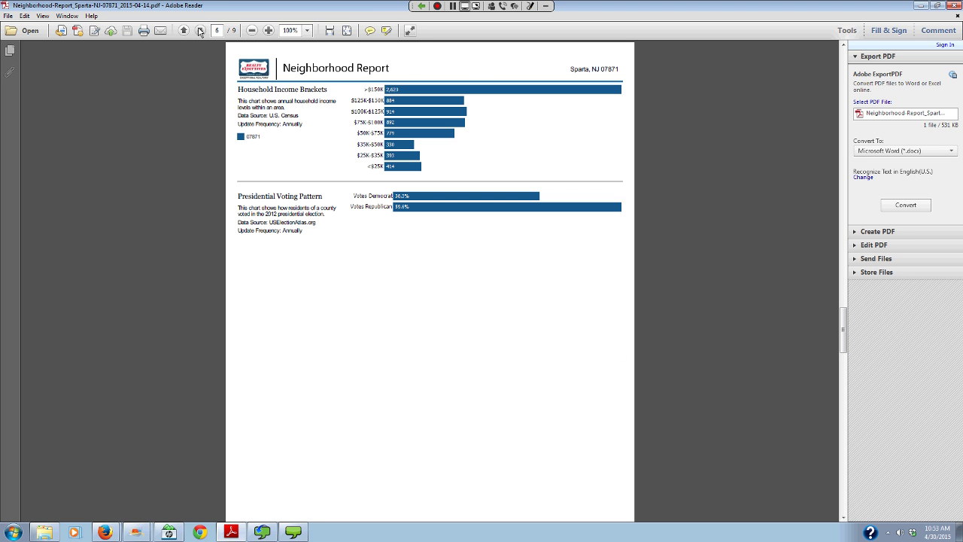
pyautogui.click(201, 31)
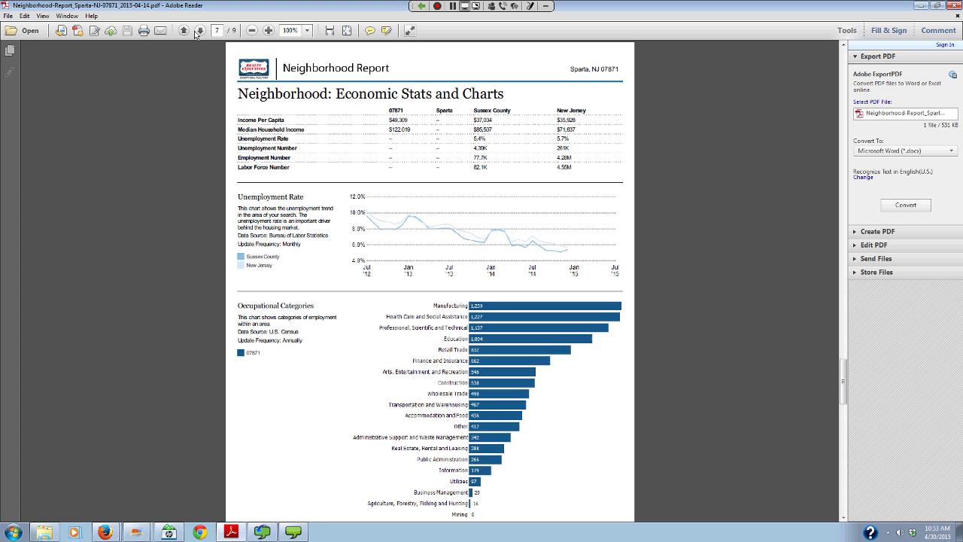
pyautogui.click(184, 31)
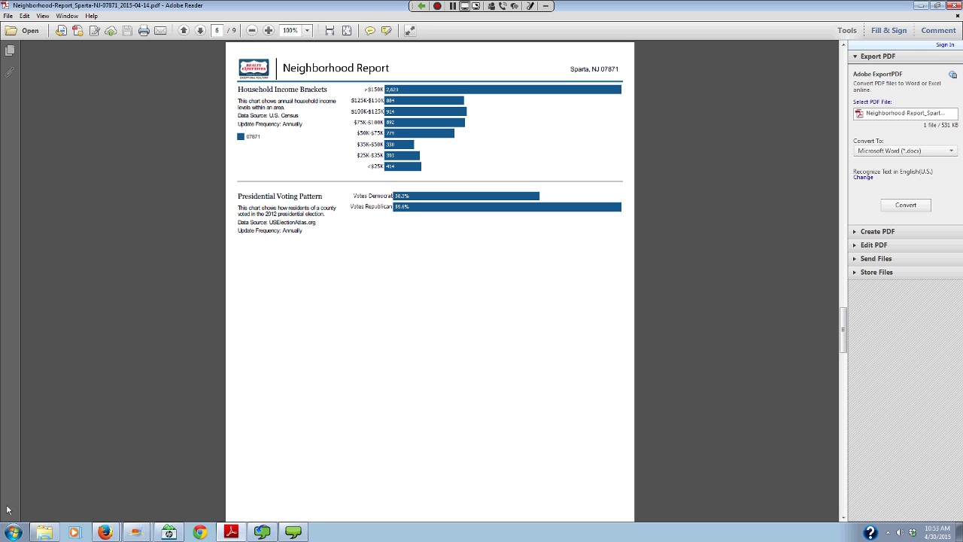
# - Switch to the Realty Executives window and open the Contact Manager listing 3713 contacts
pyautogui.click(104, 532)
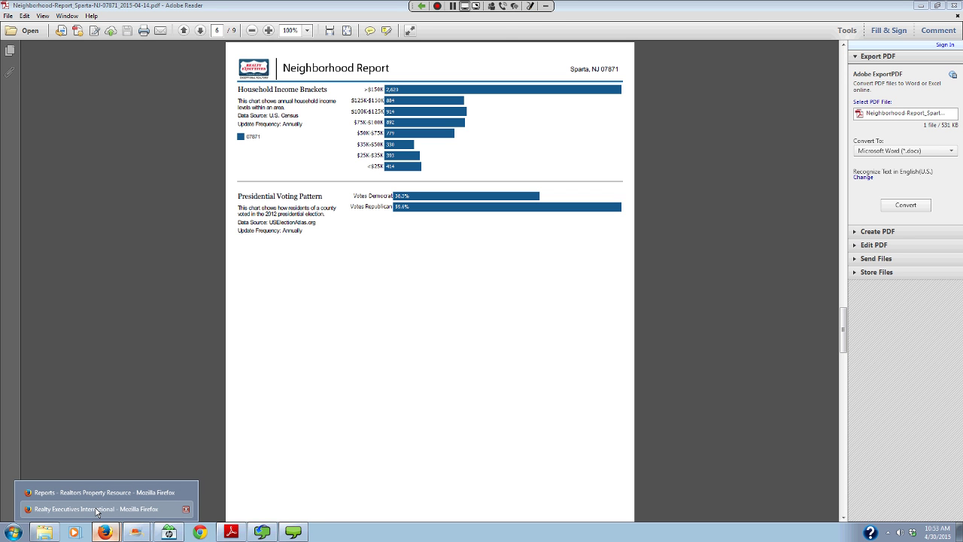
pyautogui.click(96, 509)
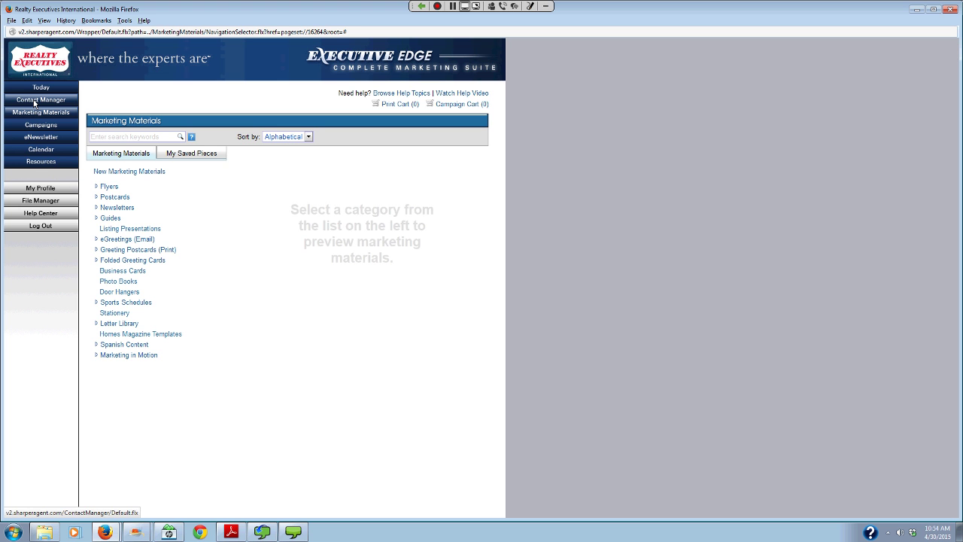
pyautogui.click(35, 102)
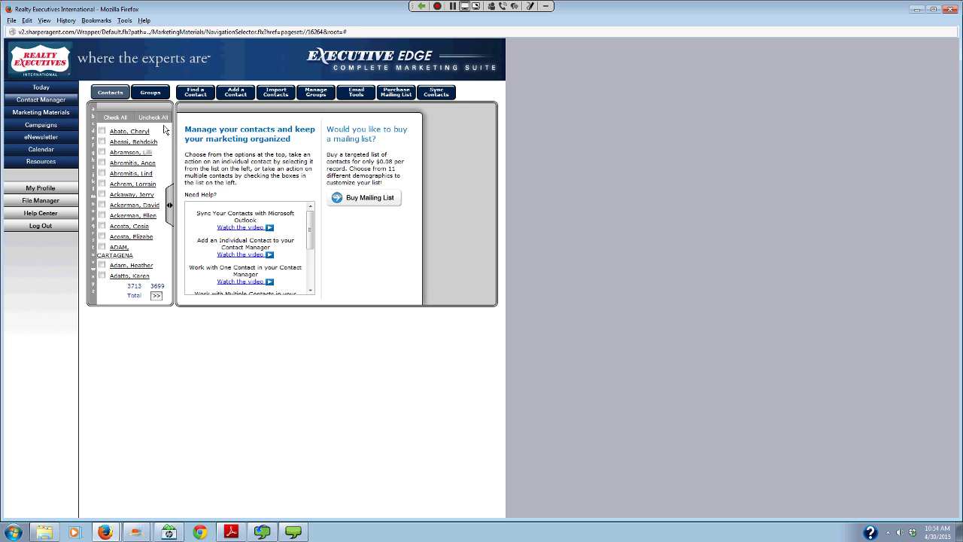
# - View the Add a Contact form's Groups/Interests section, then go to Marketing Materials
pyautogui.click(235, 93)
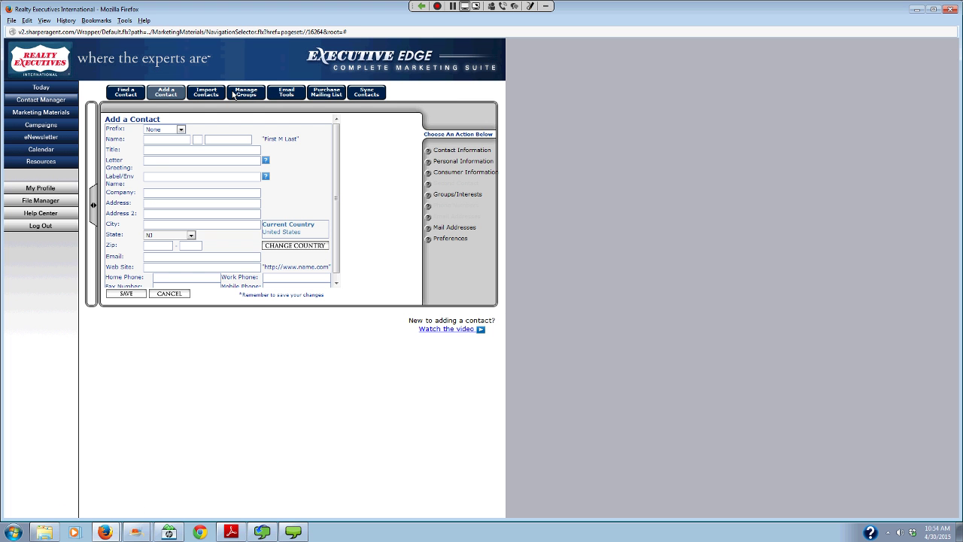
pyautogui.click(455, 195)
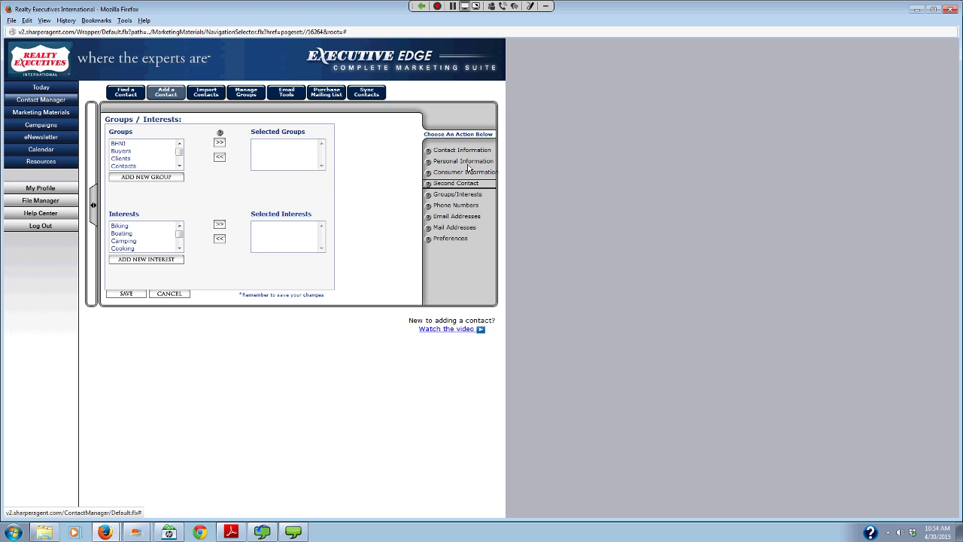
pyautogui.click(24, 114)
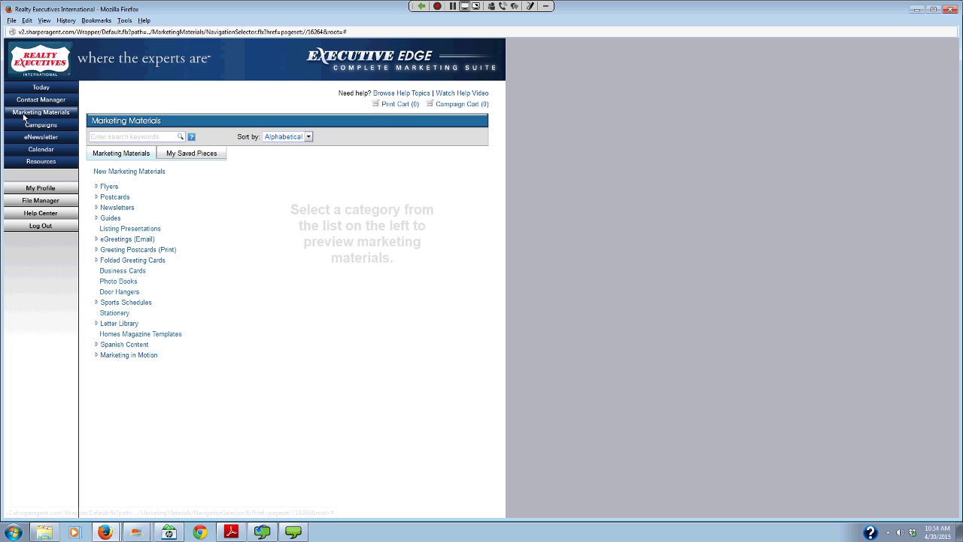
# - Search Executive Edge marketing materials for 'thank you', returning 78 results
pyautogui.click(121, 135)
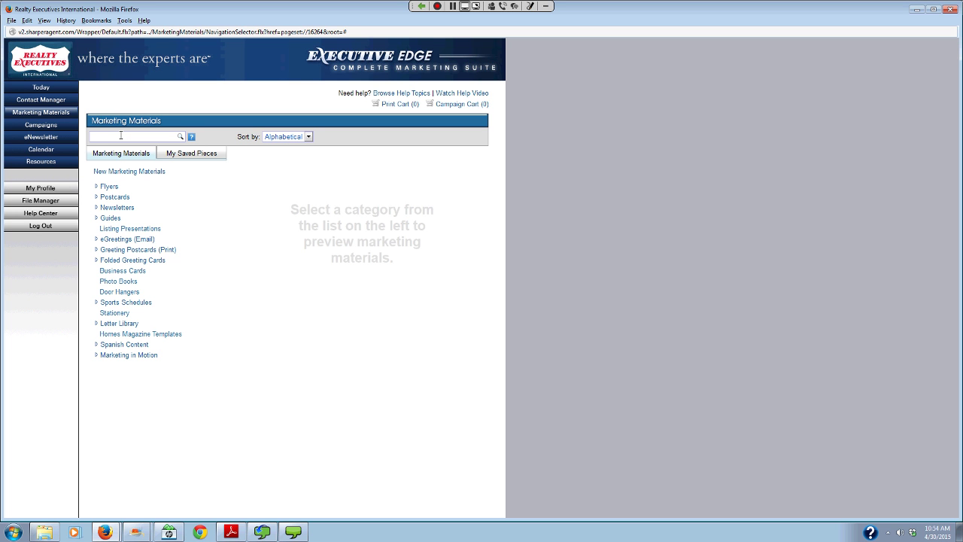
pyautogui.write('thank you')
pyautogui.click(132, 152)
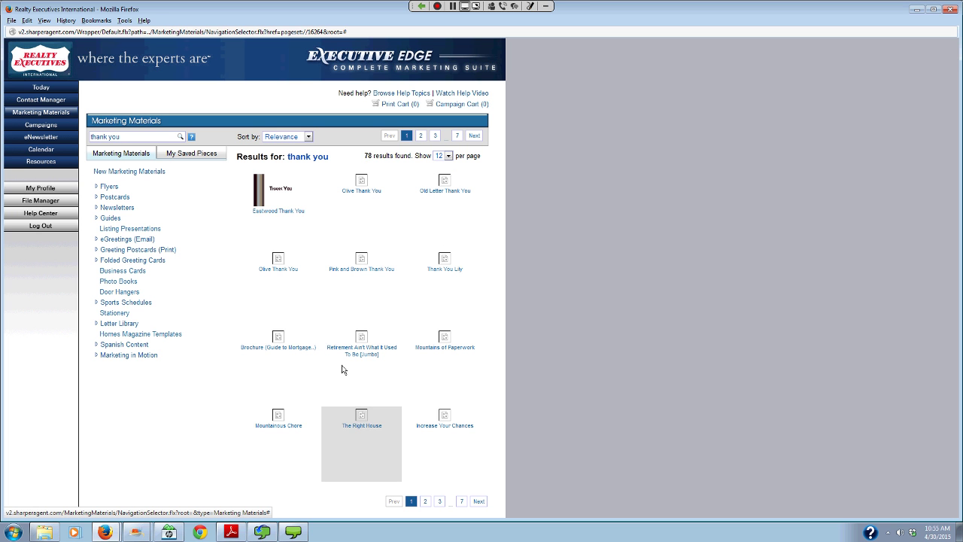
# - Open The Right House (8.5 X 5.5) Jumbo card's actions and its Preview options
pyautogui.click(371, 425)
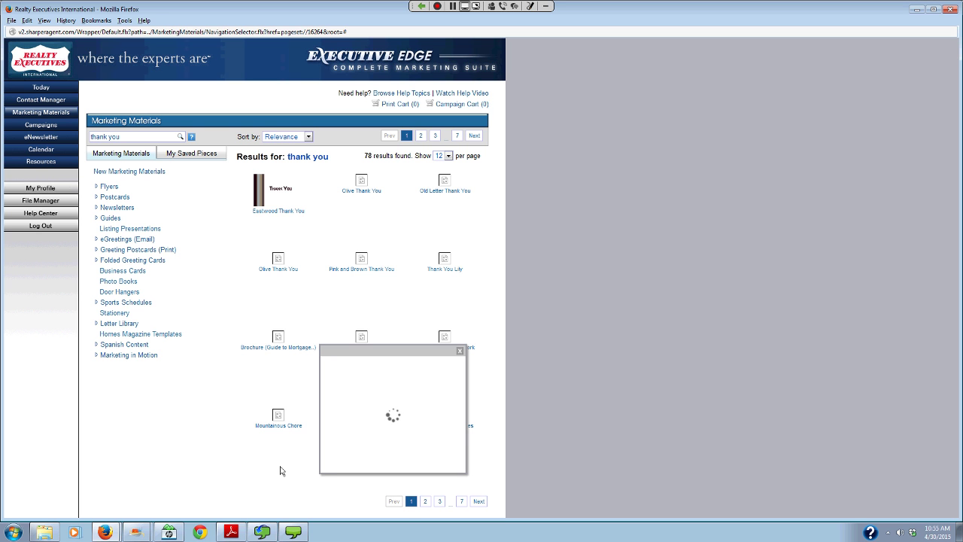
pyautogui.moveTo(290, 535)
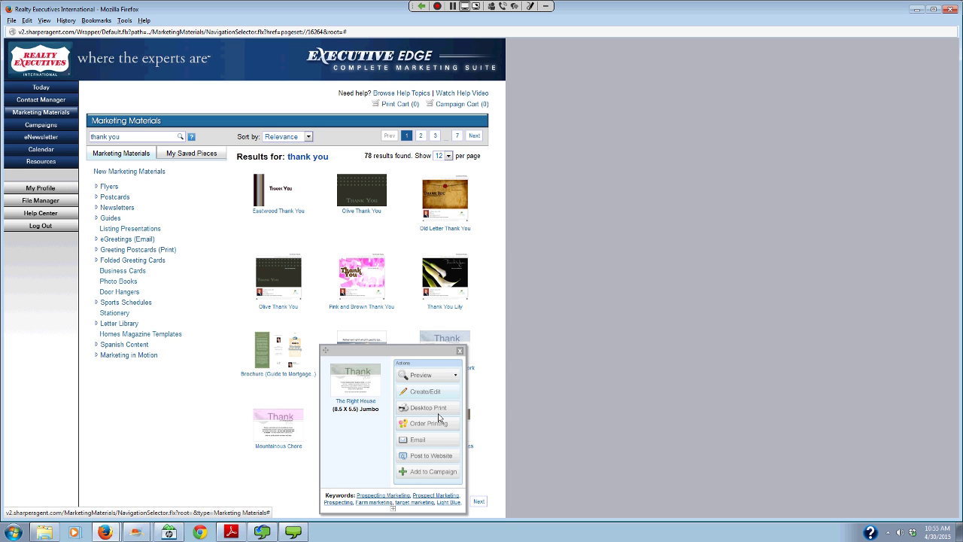
pyautogui.click(436, 376)
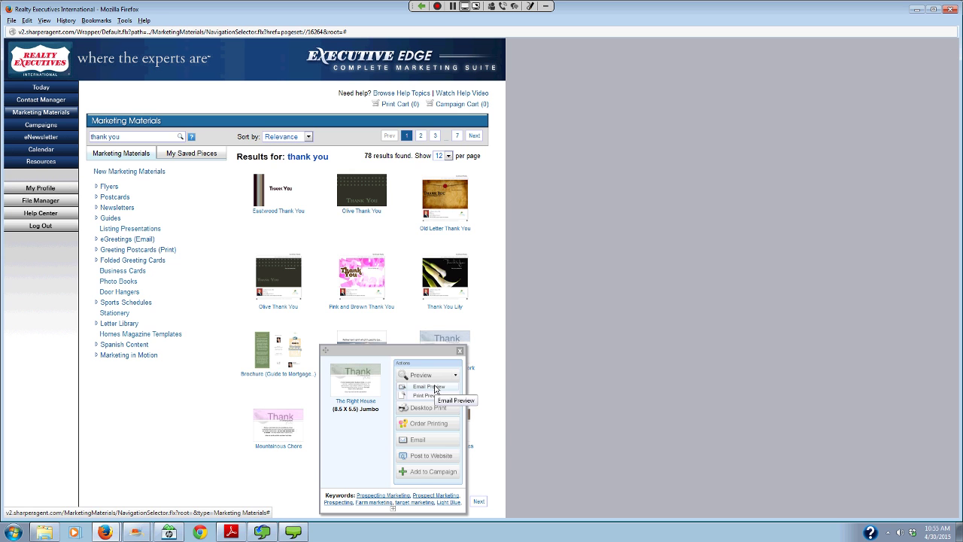
# - View The Right House card as an email, then close the preview and its actions panel
pyautogui.click(437, 388)
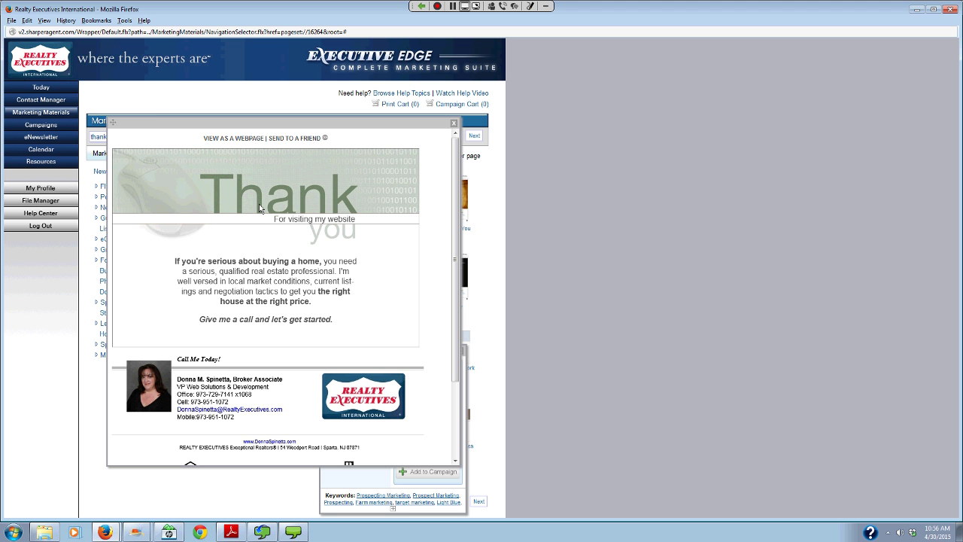
pyautogui.click(453, 125)
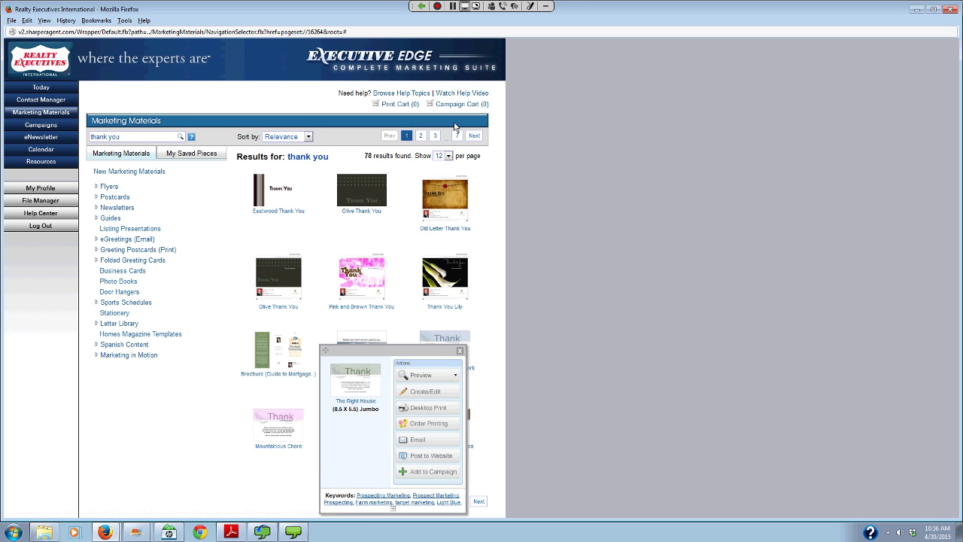
pyautogui.click(460, 350)
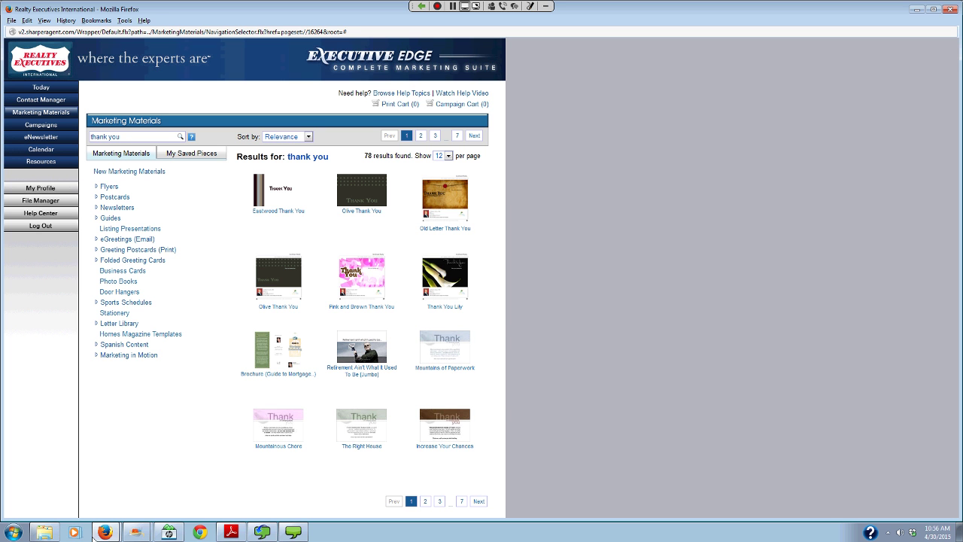
# - Switch to the RPR browser window and open PrimeAgent's Mobile Marketing Communicator Send Broadcast page
pyautogui.click(106, 533)
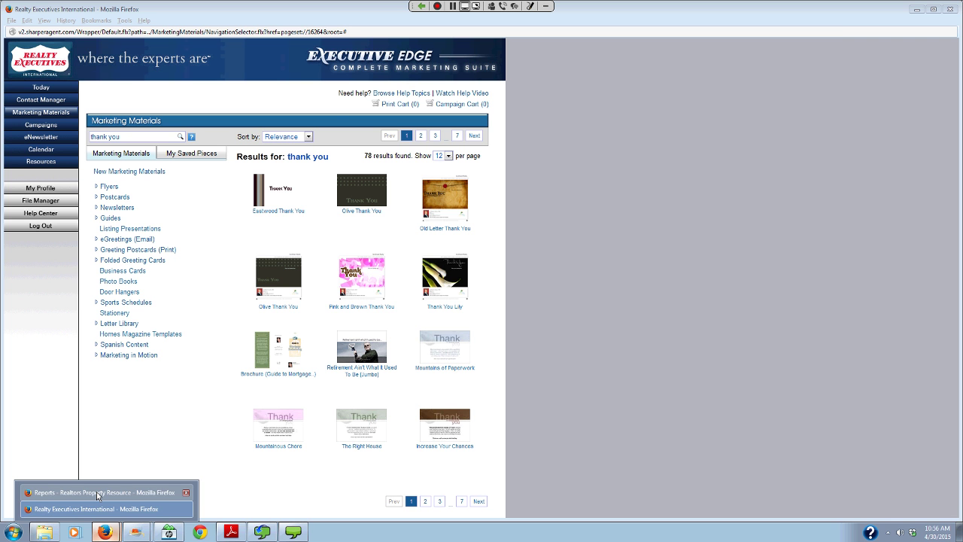
pyautogui.press('Escape')
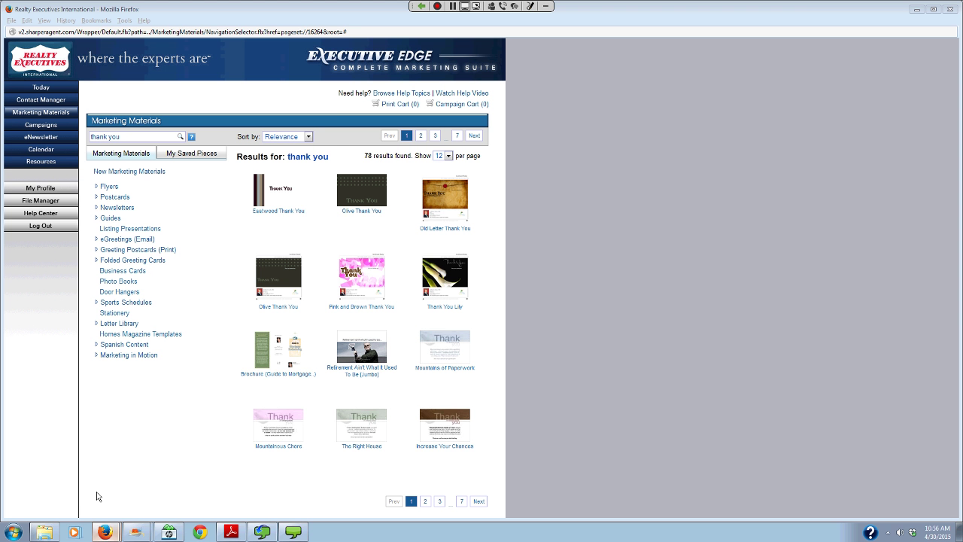
pyautogui.hotkey('alt', 'Tab')
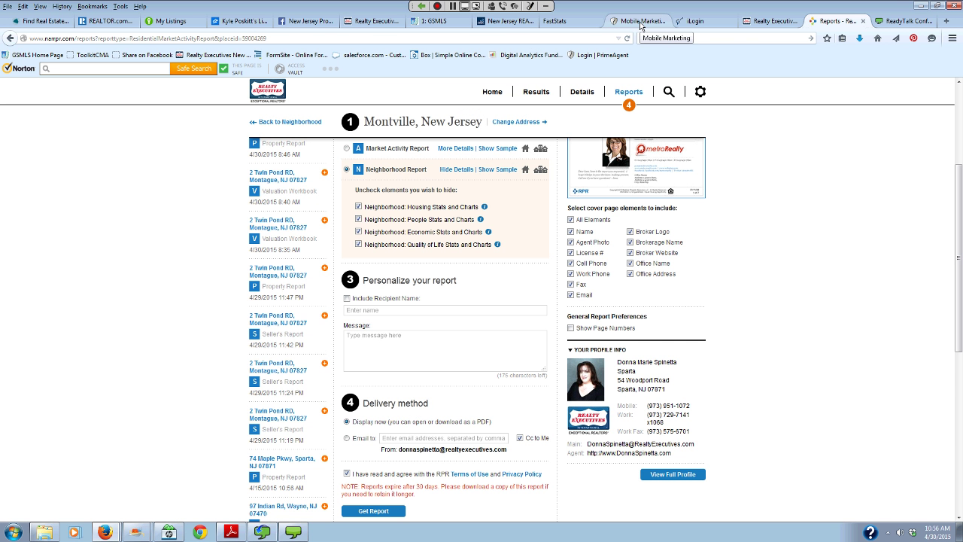
pyautogui.click(641, 23)
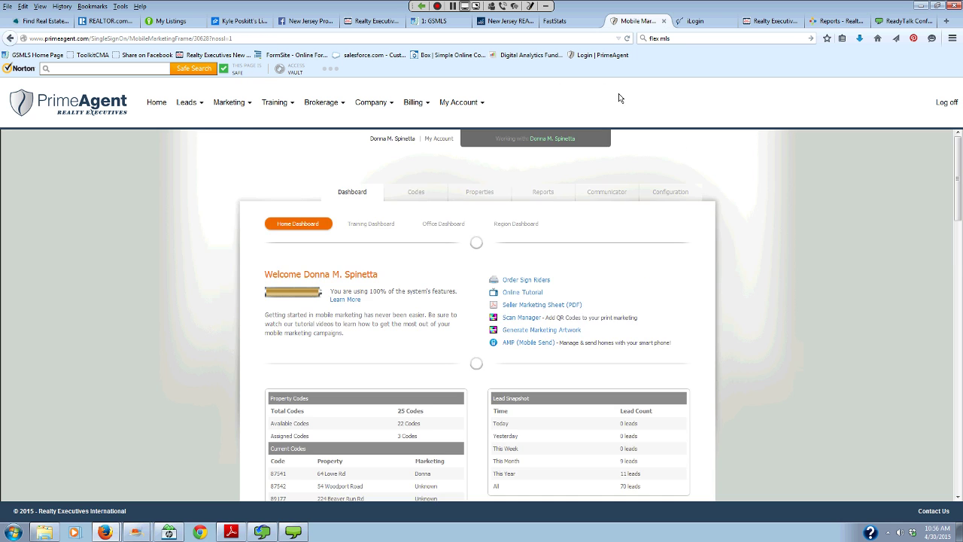
pyautogui.scroll(-3, 96, 358)
pyautogui.scroll(3, 96, 358)
pyautogui.click(617, 194)
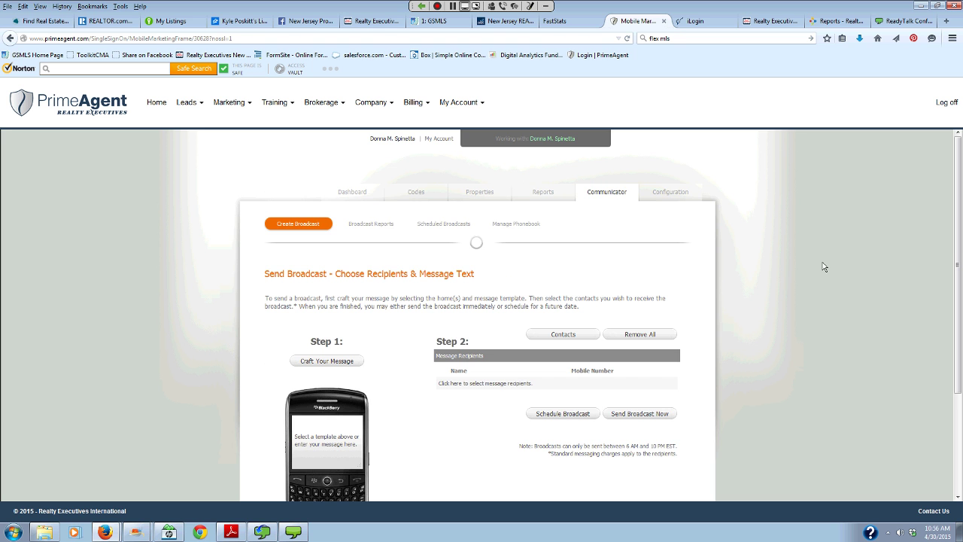
pyautogui.scroll(-3, 820, 243)
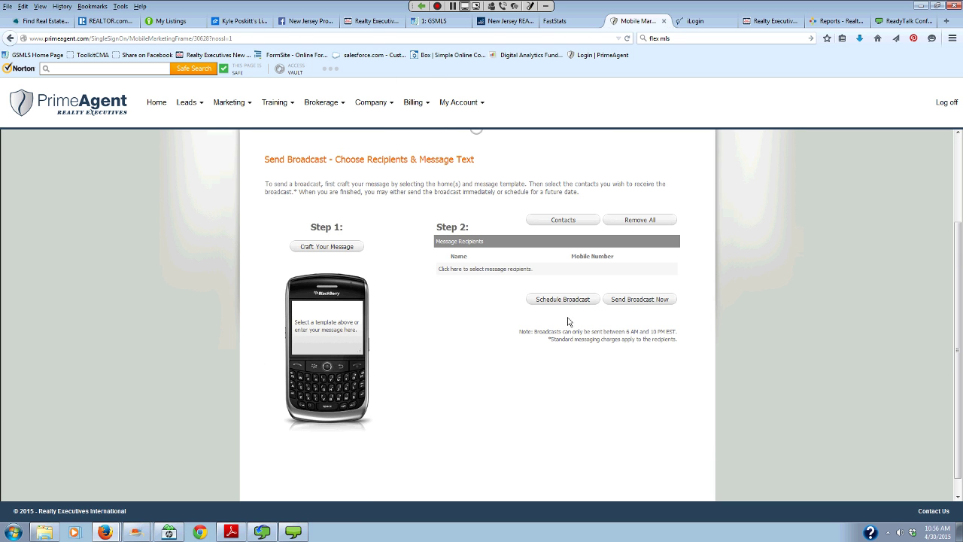
# - Add one contact from the REER A-R group as the broadcast's only message recipient
pyautogui.click(564, 220)
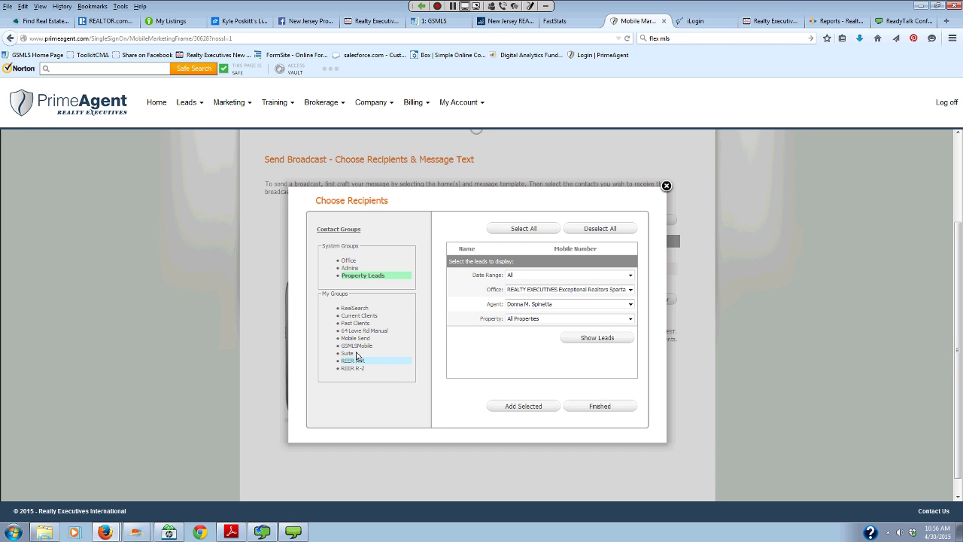
pyautogui.click(354, 361)
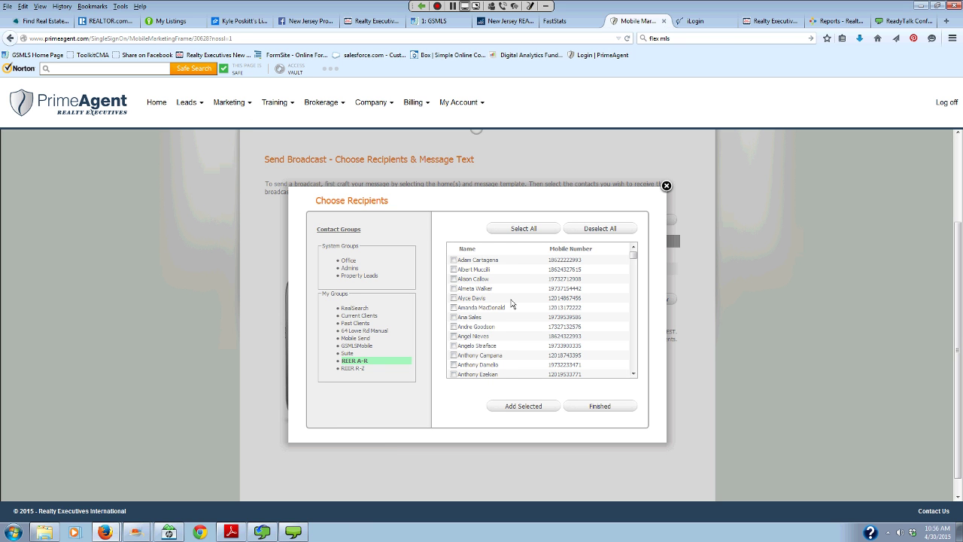
pyautogui.scroll(-3, 510, 317)
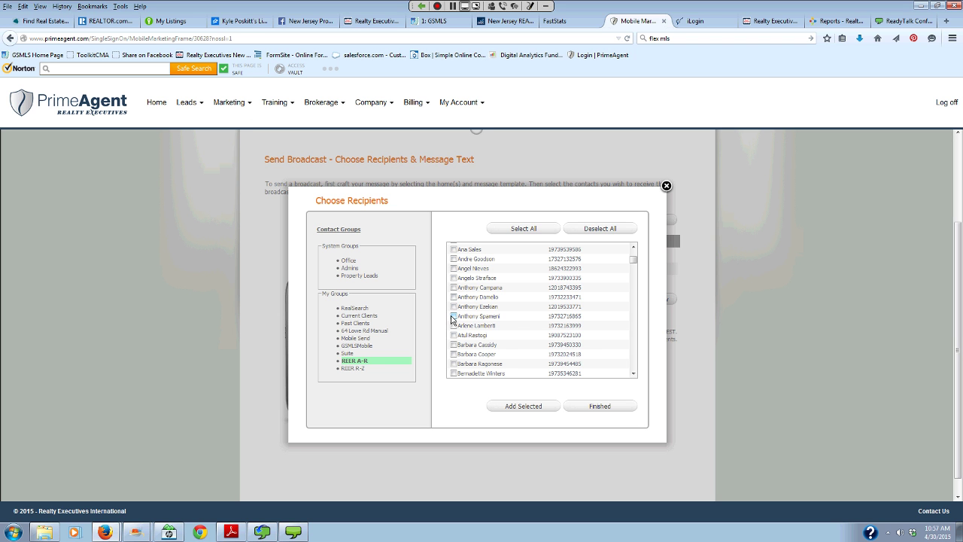
pyautogui.scroll(-5, 509, 320)
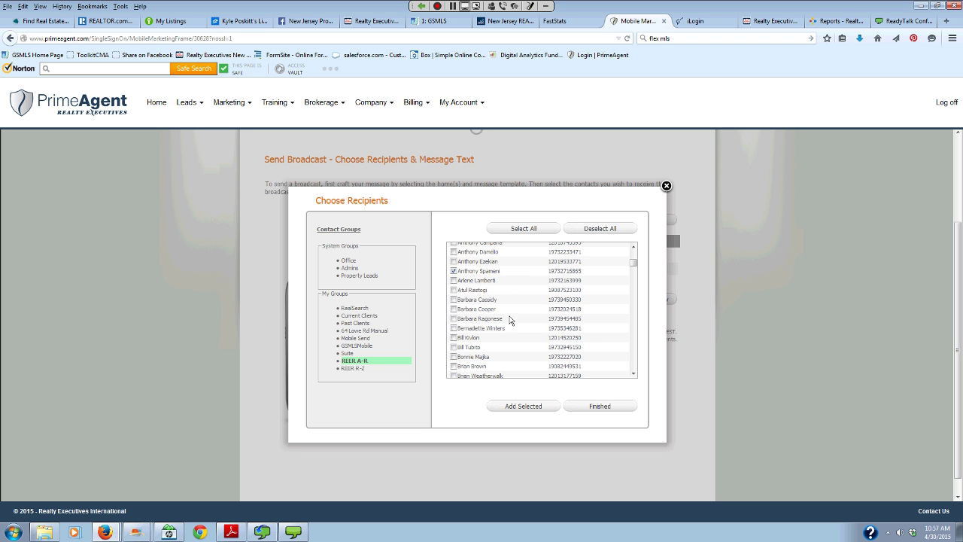
pyautogui.scroll(-2, 514, 323)
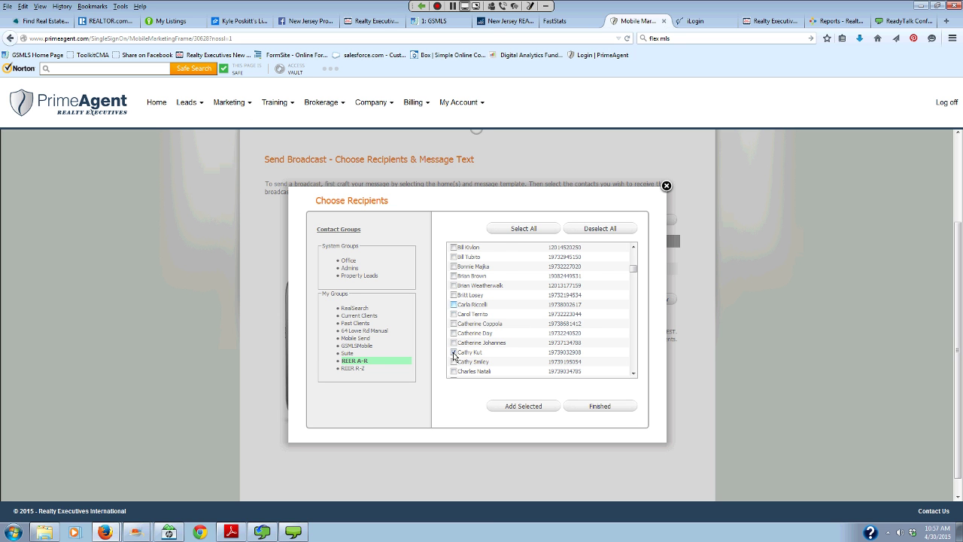
pyautogui.scroll(3, 466, 323)
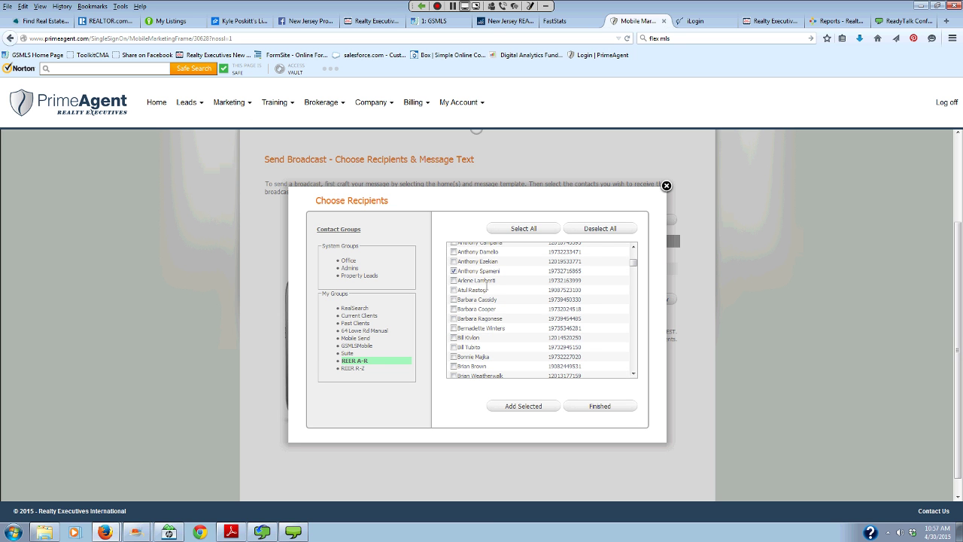
pyautogui.click(454, 271)
pyautogui.scroll(-3, 519, 314)
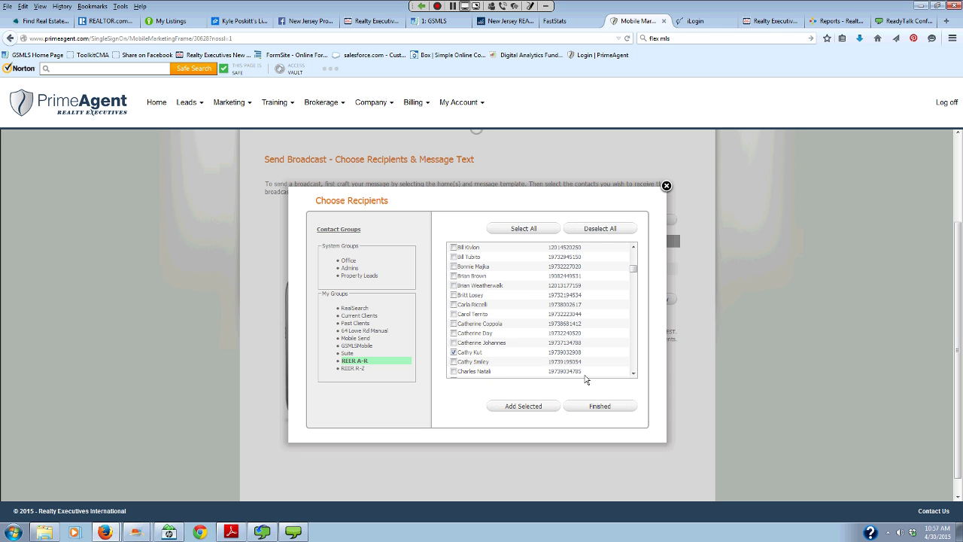
pyautogui.click(545, 406)
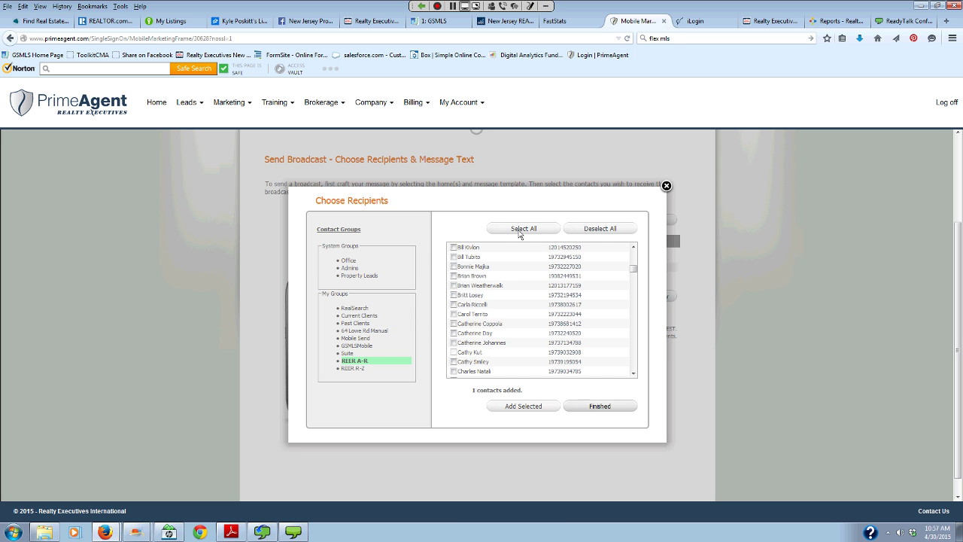
pyautogui.click(583, 407)
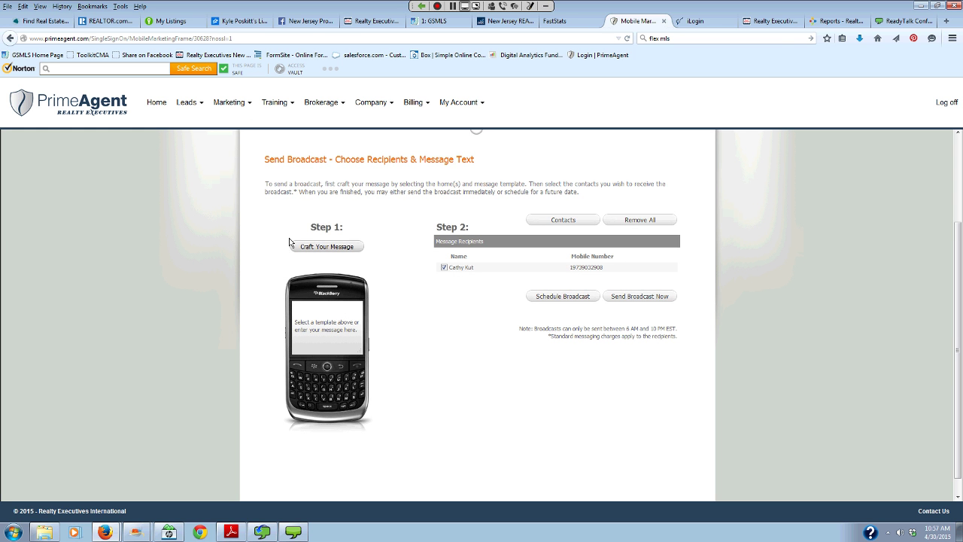
pyautogui.click(328, 248)
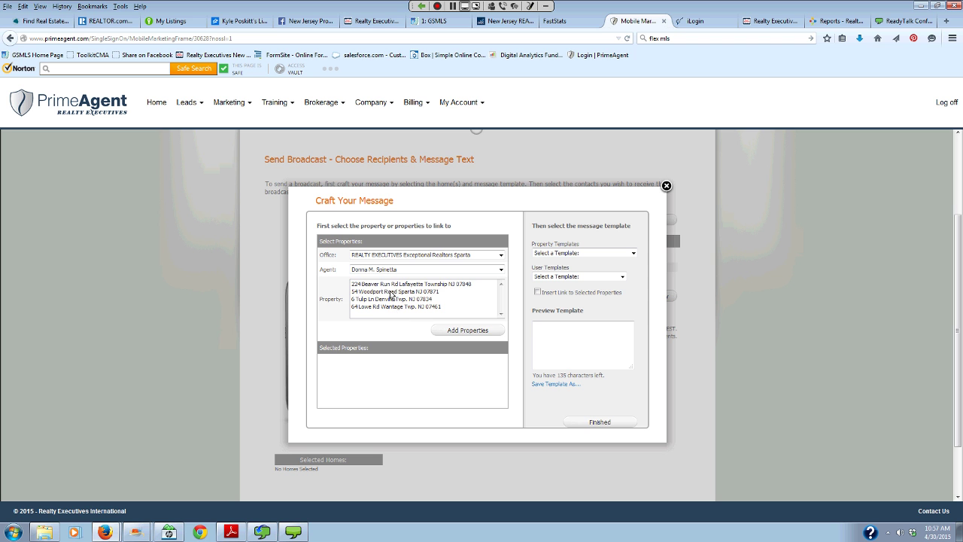
pyautogui.click(391, 292)
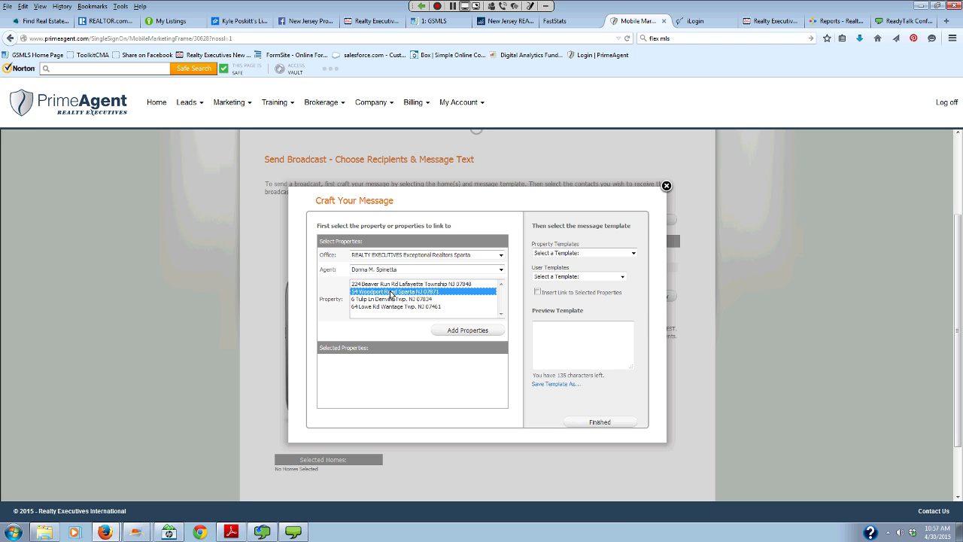
pyautogui.click(456, 331)
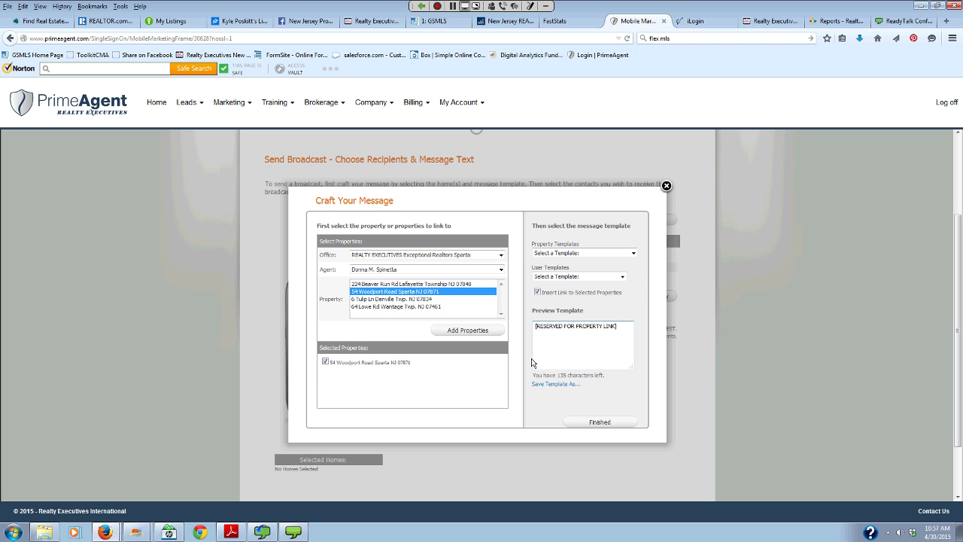
pyautogui.click(634, 253)
pyautogui.press('Down')
pyautogui.press('Down')
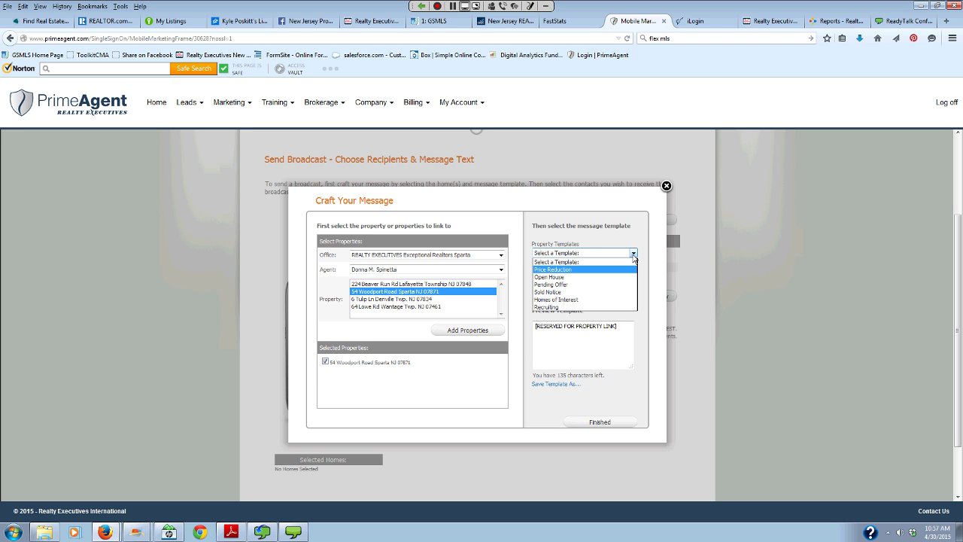
pyautogui.click(590, 279)
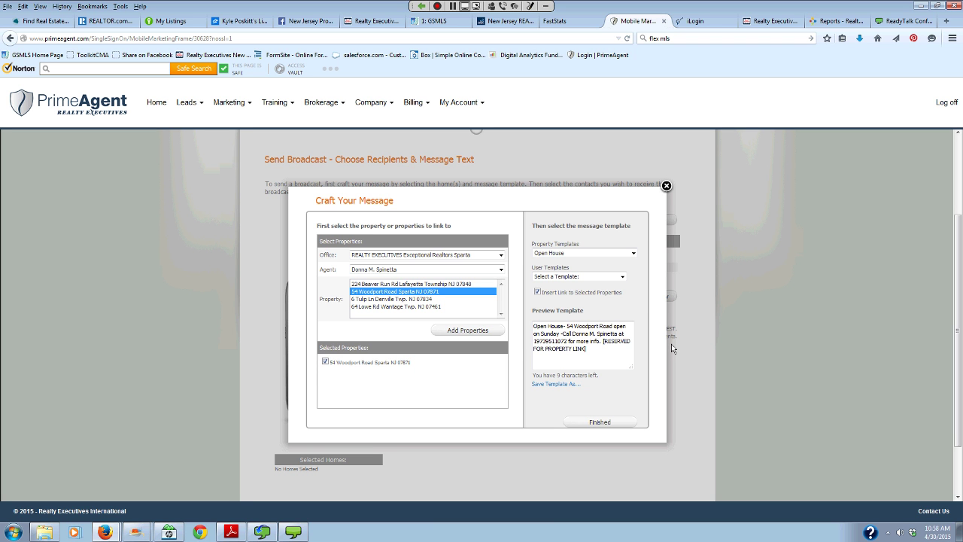
# - Rewrite the template to begin 'Thank you for visiting', trimming text to fit the character limit
pyautogui.click(535, 326)
pyautogui.write('Thank you')
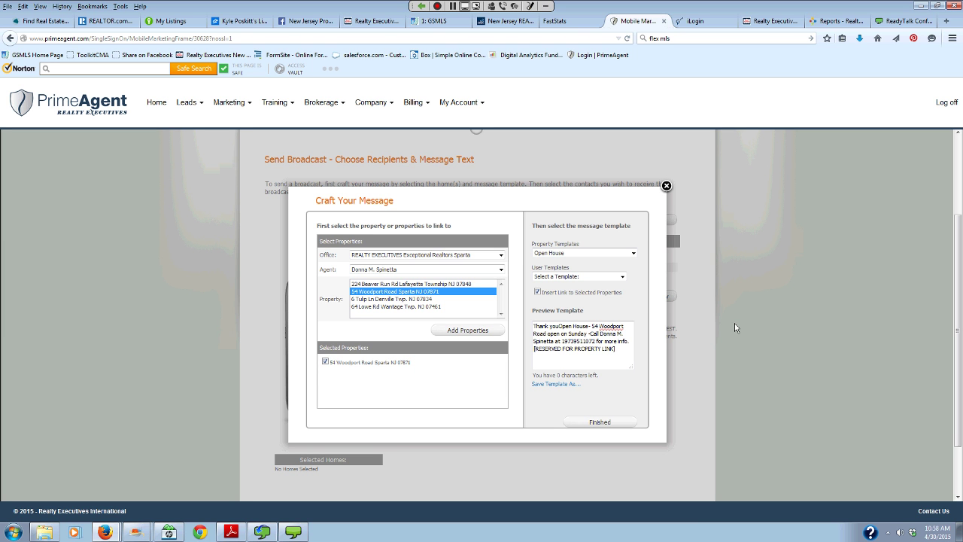
pyautogui.write('for ')
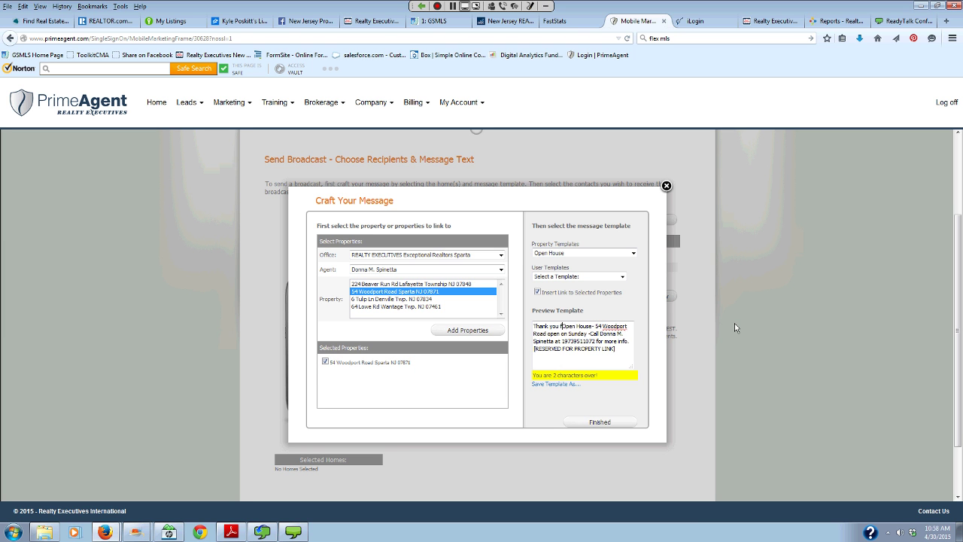
pyautogui.write('visitin')
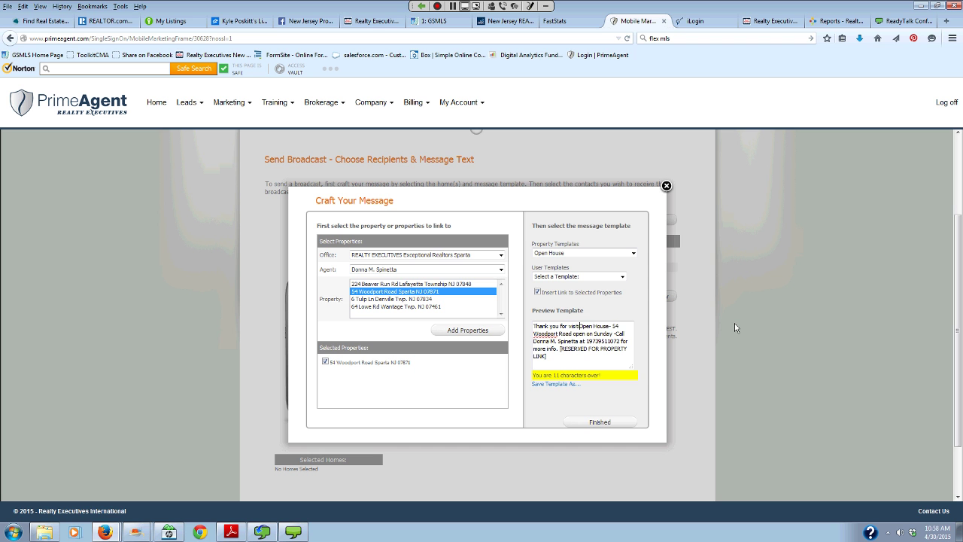
pyautogui.write('g')
pyautogui.press('Delete')
pyautogui.press('Delete')
pyautogui.press('Delete')
pyautogui.press('Delete')
pyautogui.press('Delete')
pyautogui.press('Delete')
pyautogui.press('Delete')
pyautogui.press('Delete')
pyautogui.press('Delete')
pyautogui.press('Delete')
pyautogui.press('Delete')
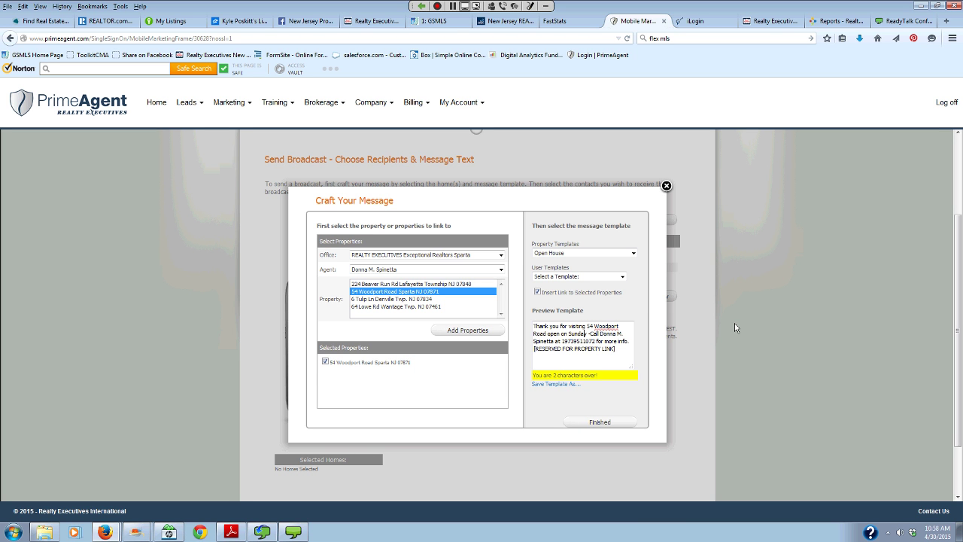
pyautogui.click(541, 337)
pyautogui.hotkey('shift', 'Right')
pyautogui.press('Delete')
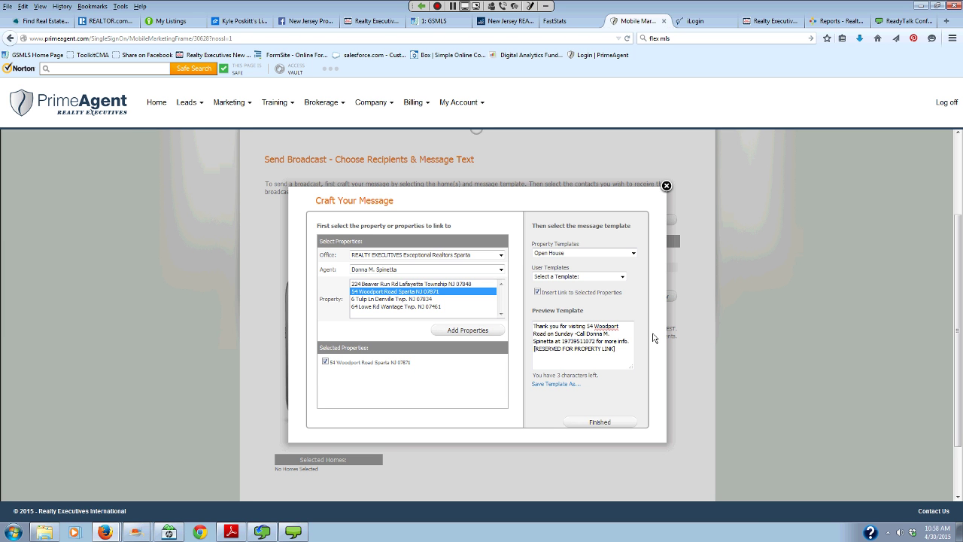
pyautogui.press('Up')
# - Apply the crafted thank-you message and send the broadcast to the contact immediately
pyautogui.click(548, 333)
pyautogui.click(562, 422)
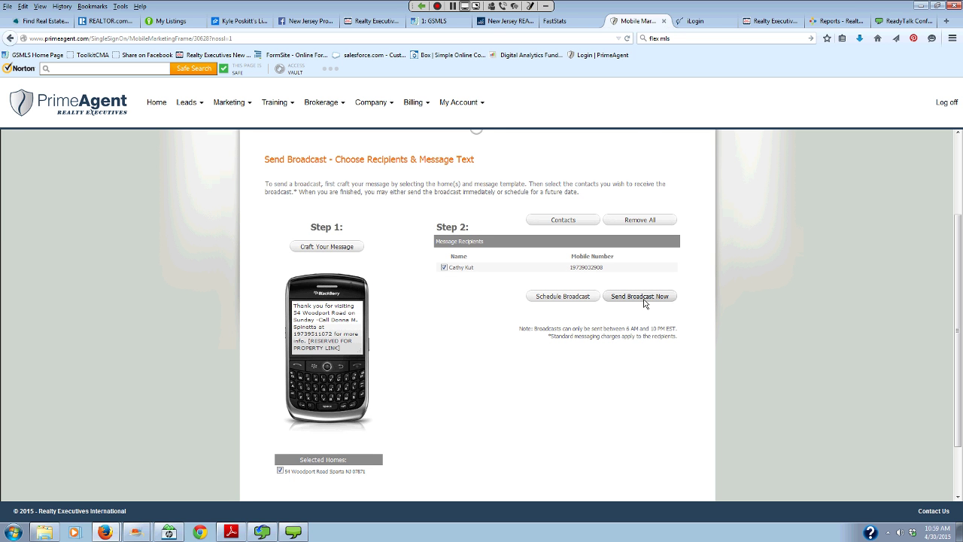
pyautogui.click(644, 298)
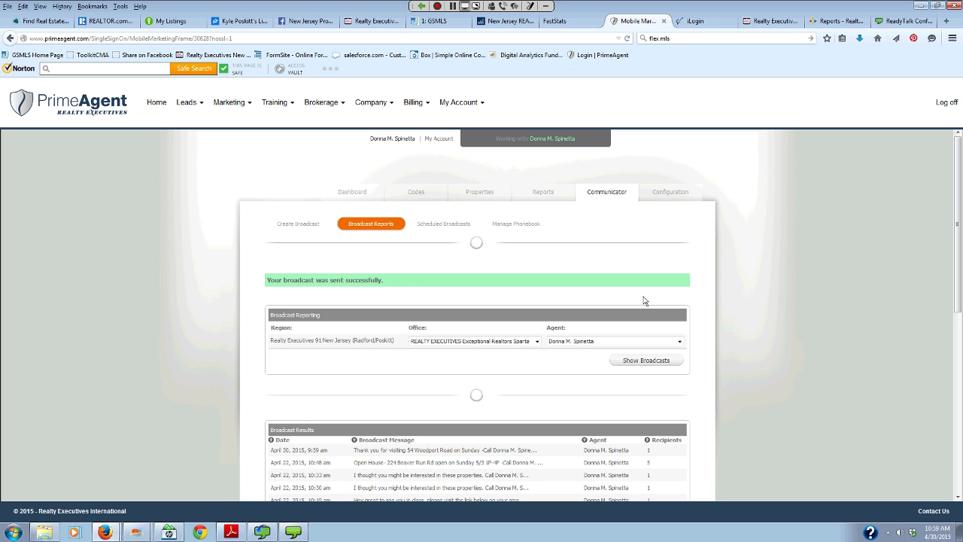
# - Bring the RPR Demos folder with its four report PDFs to the front
pyautogui.moveTo(55, 532)
pyautogui.click(45, 532)
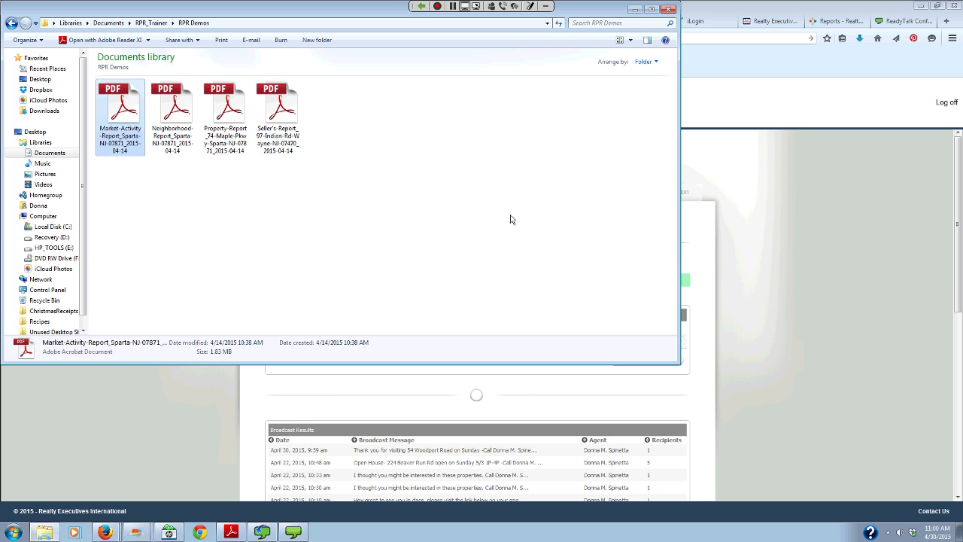
# - Close the RPR Demos folder and end the ReadyTalk screen share
pyautogui.click(669, 10)
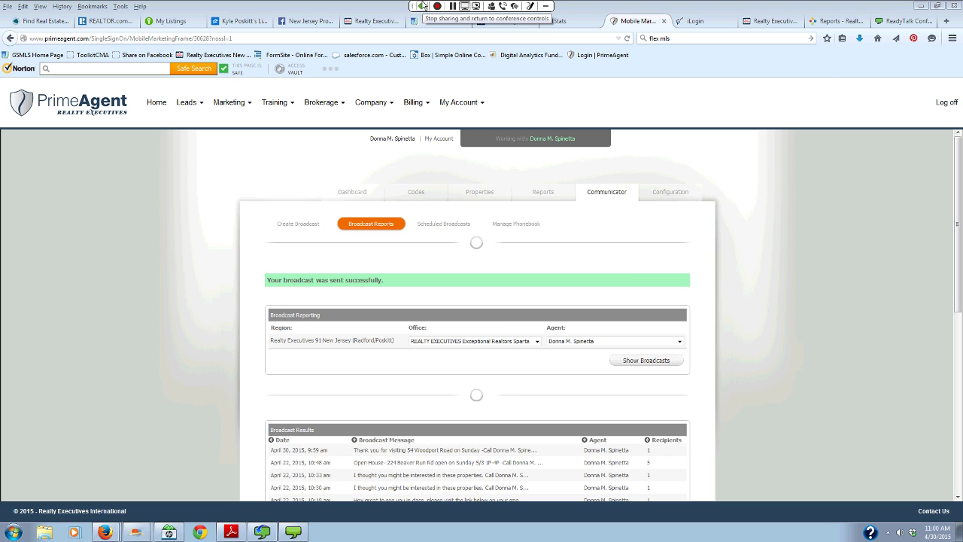
pyautogui.click(423, 6)
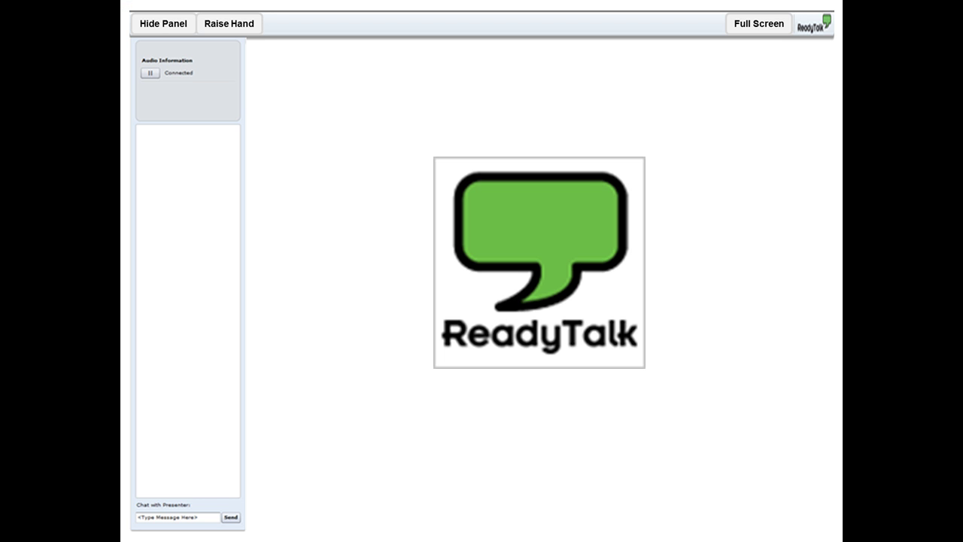